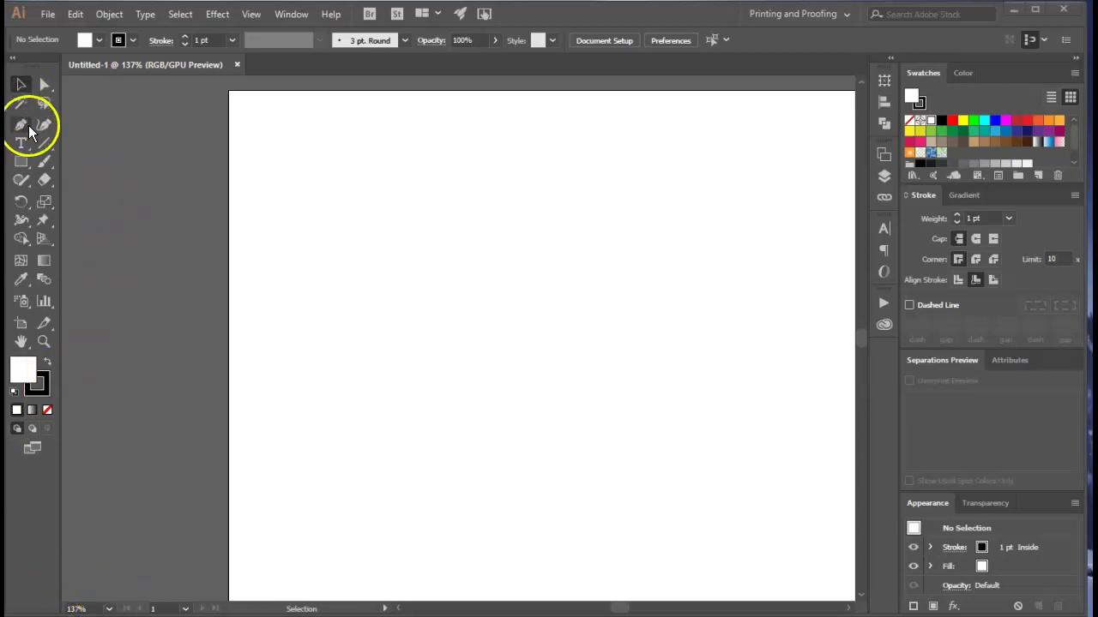
Choose the Pen tool and set the fill colour to yellow.
click(22, 128)
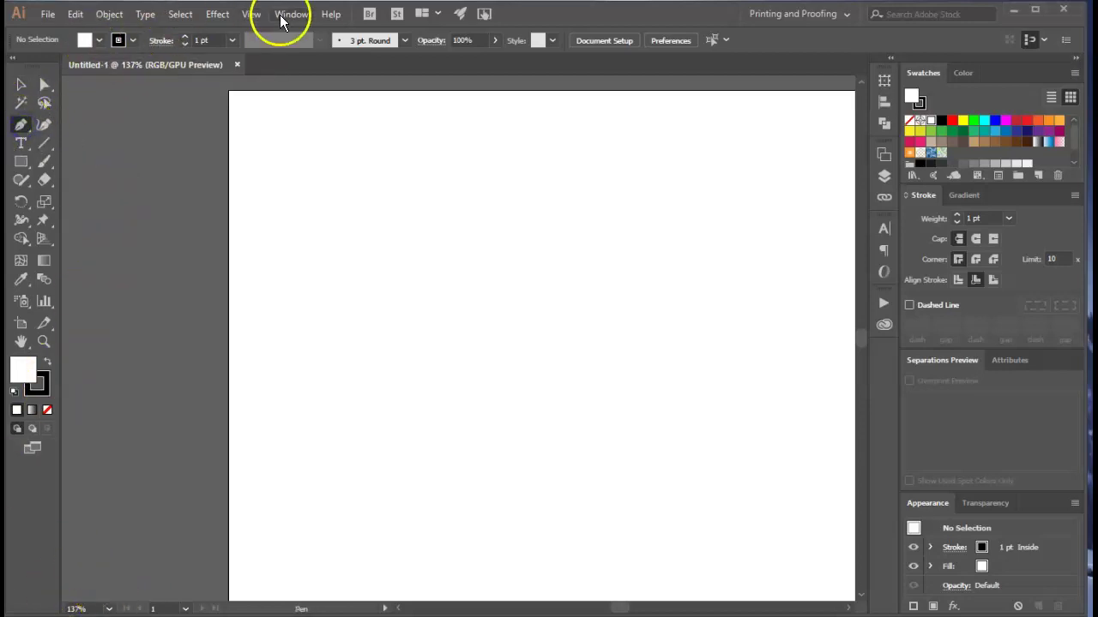
click(96, 39)
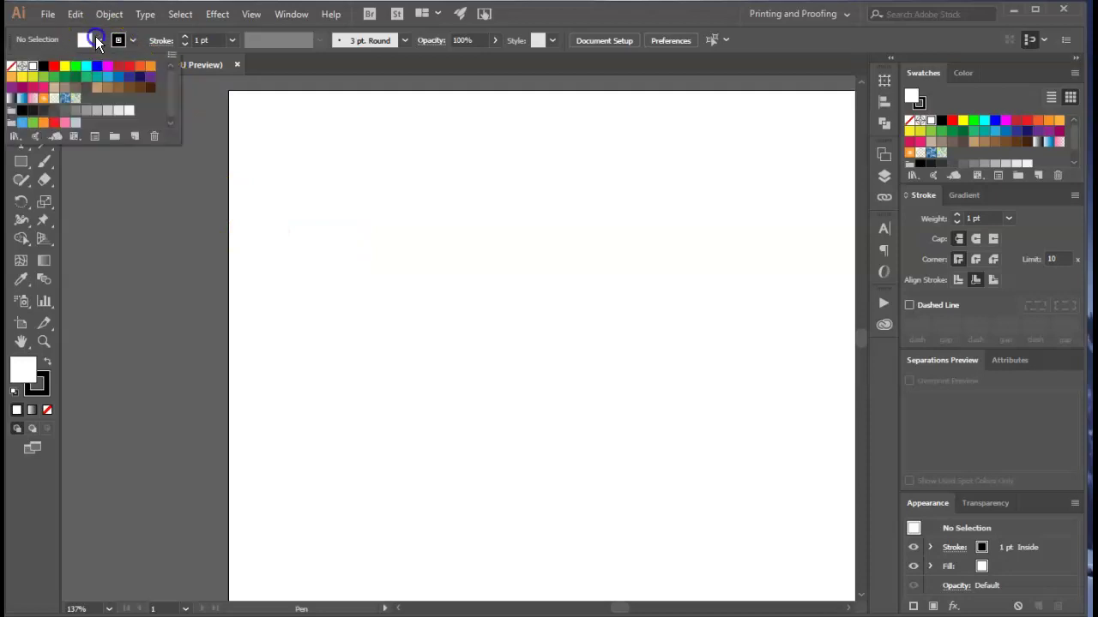
click(66, 68)
click(652, 19)
Draw the six-corner polygon with an inner notch on its lower left, then deselect it.
click(346, 286)
click(445, 165)
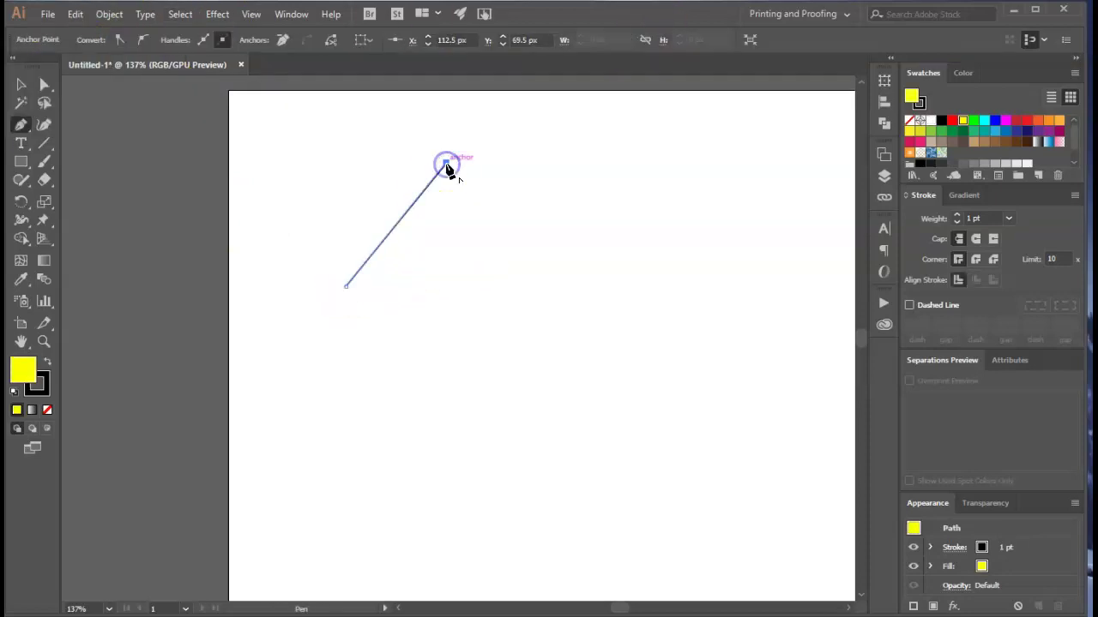
click(606, 275)
click(515, 447)
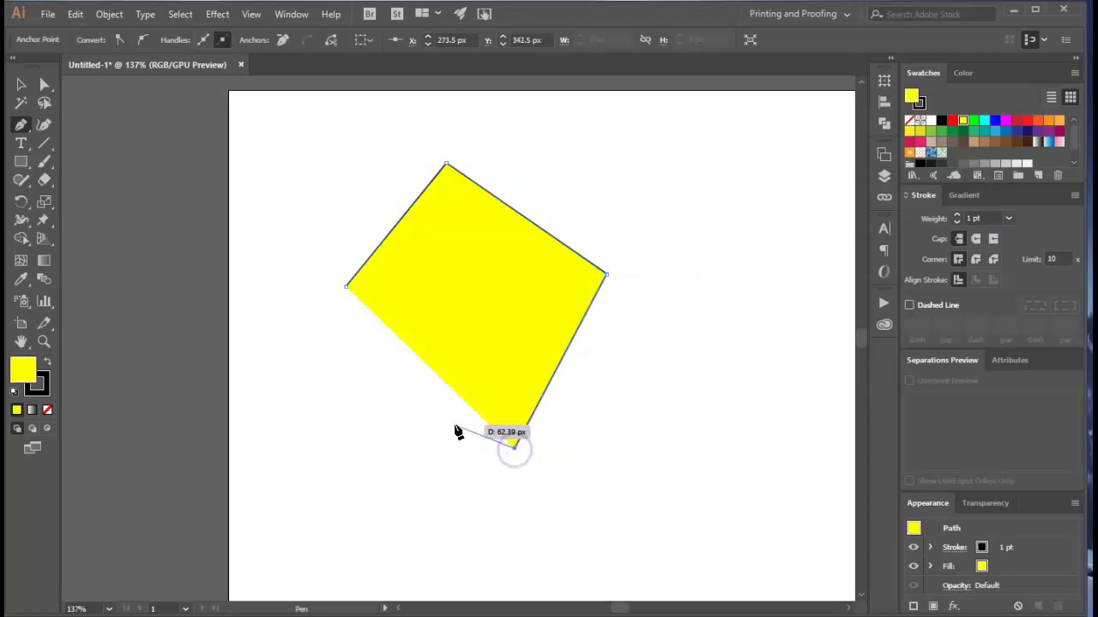
click(480, 285)
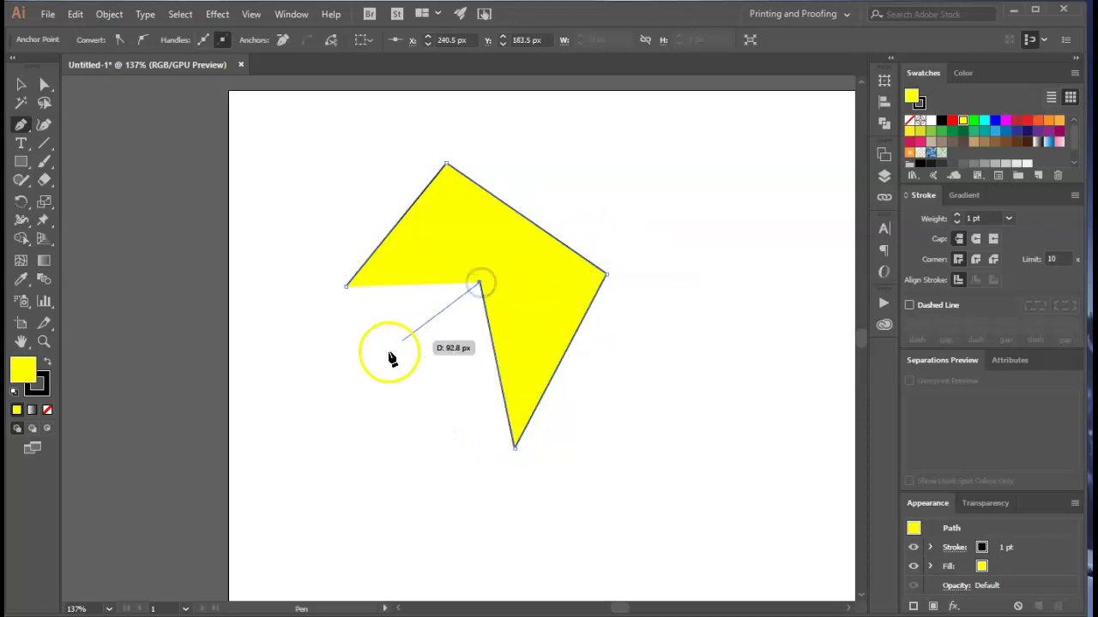
click(323, 319)
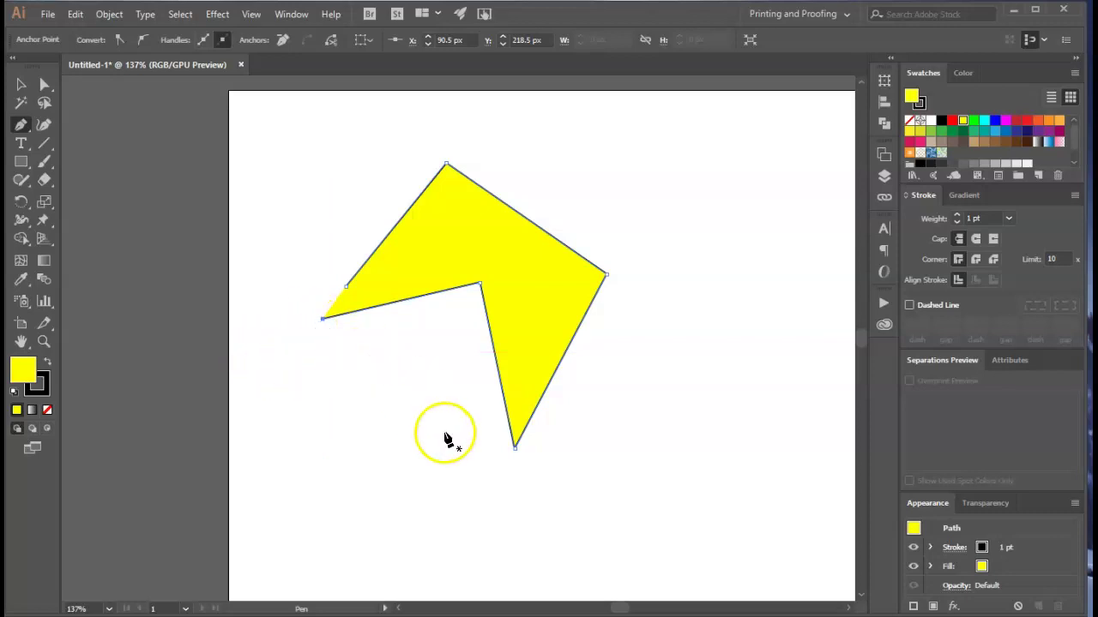
click(21, 85)
drag(506, 489, 498, 514)
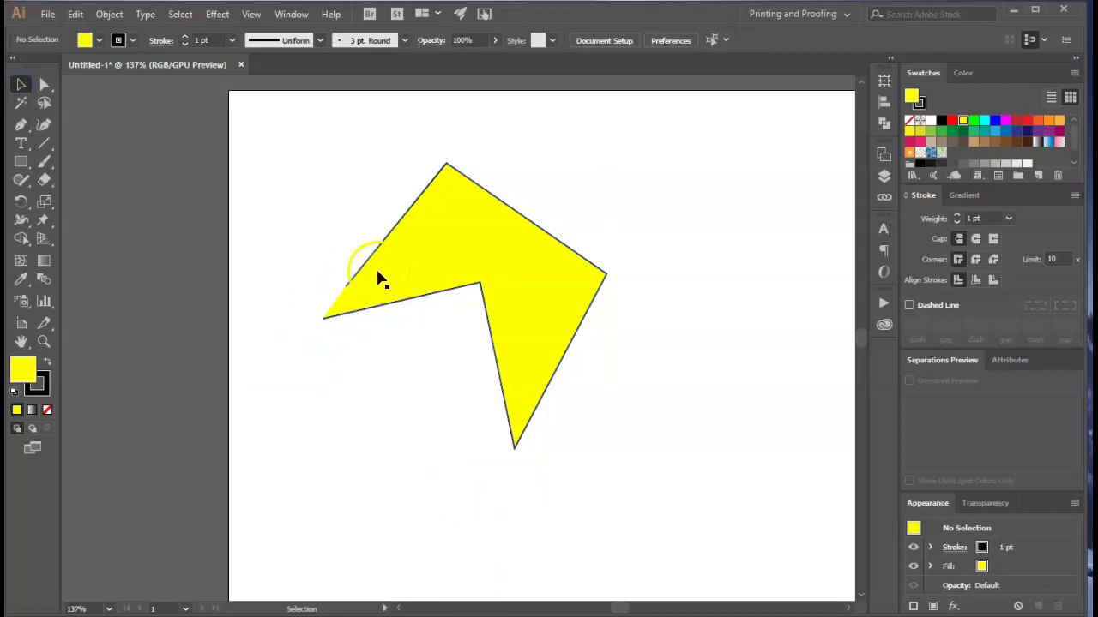
click(351, 310)
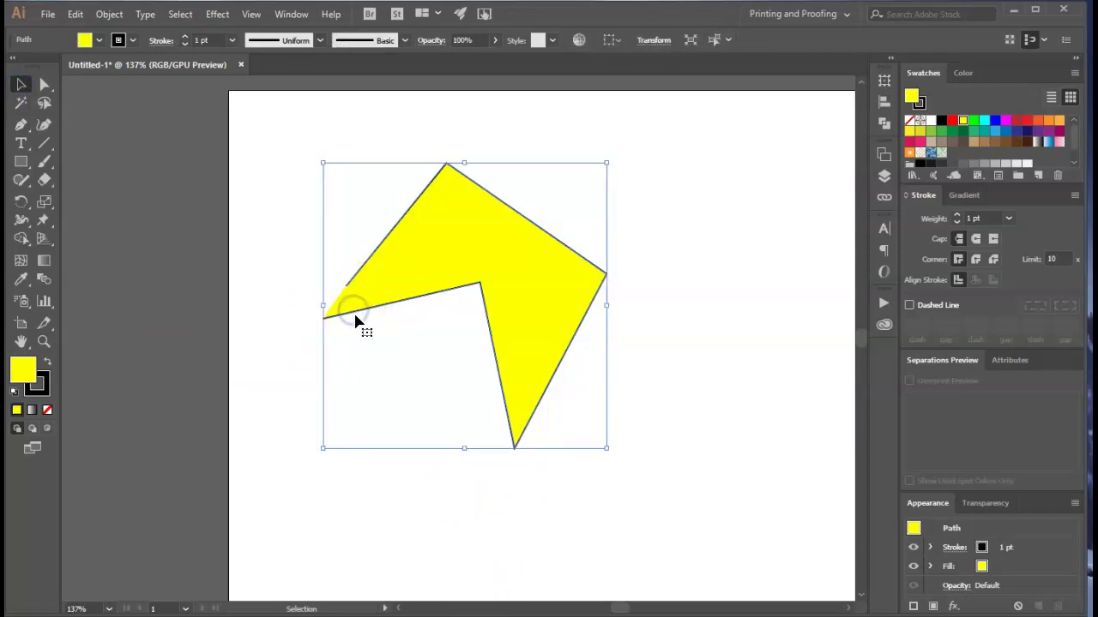
click(283, 294)
drag(350, 286, 350, 286)
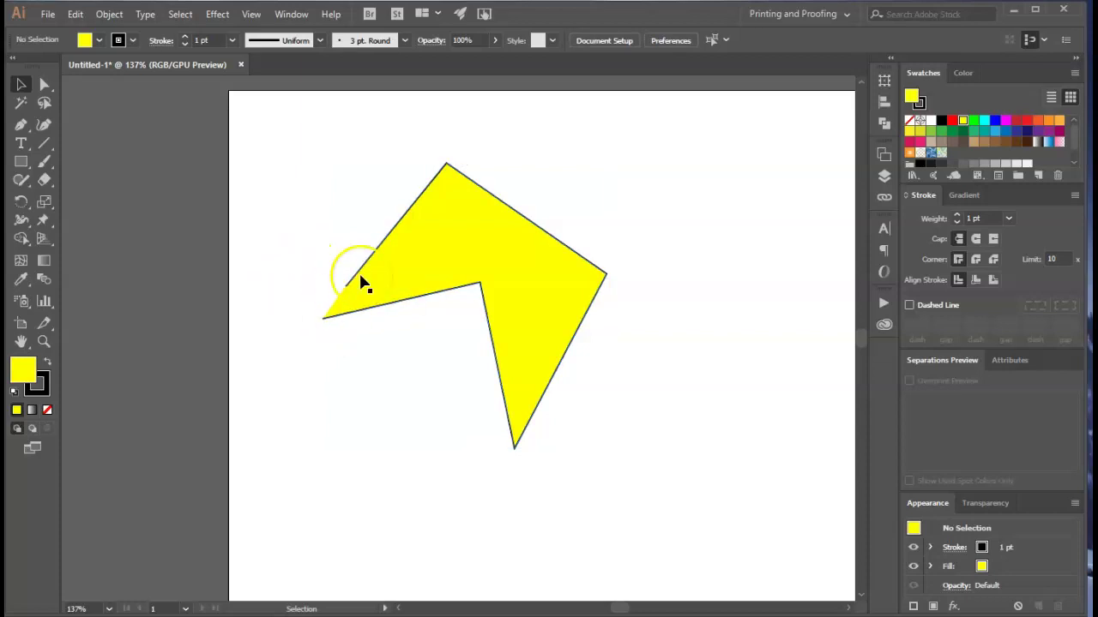
click(335, 324)
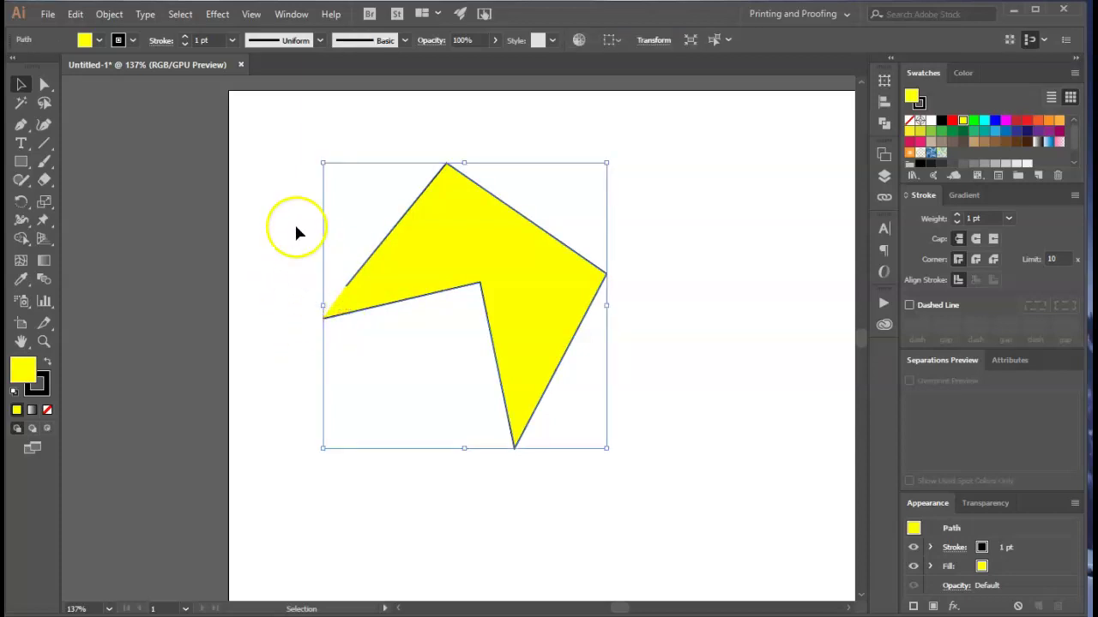
click(45, 87)
drag(306, 274, 324, 325)
click(44, 102)
mouse_move(379, 275)
mouse_down()
mouse_move(313, 295)
mouse_move(340, 268)
mouse_up()
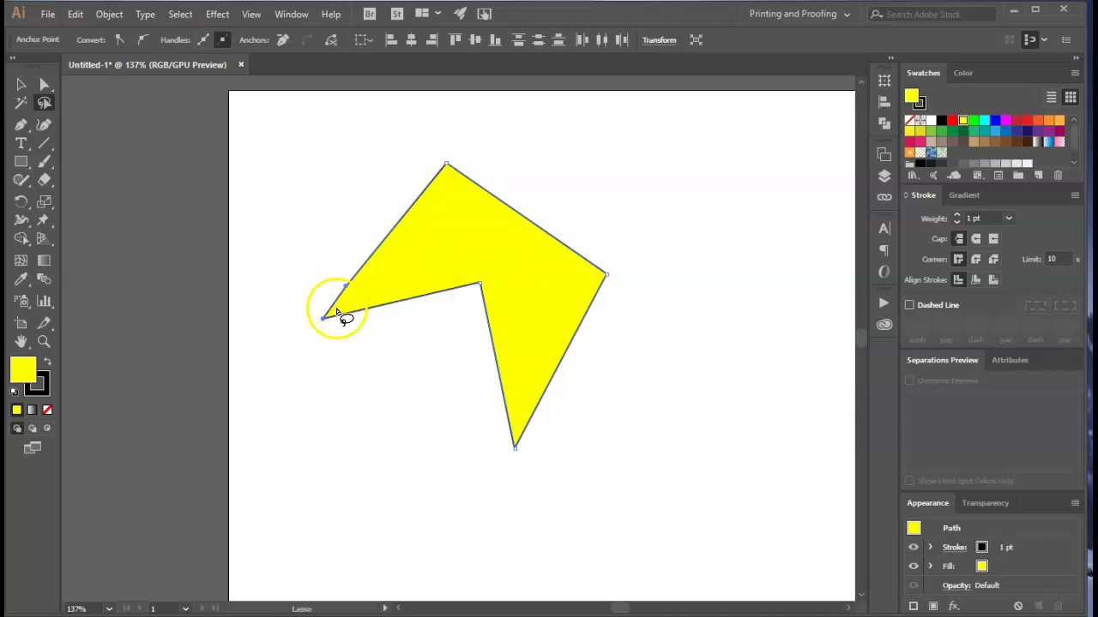
Tear off the Pen tool flyout and delete the extra anchor on the polygon's upper-left edge.
drag(16, 133, 197, 160)
drag(65, 142, 309, 144)
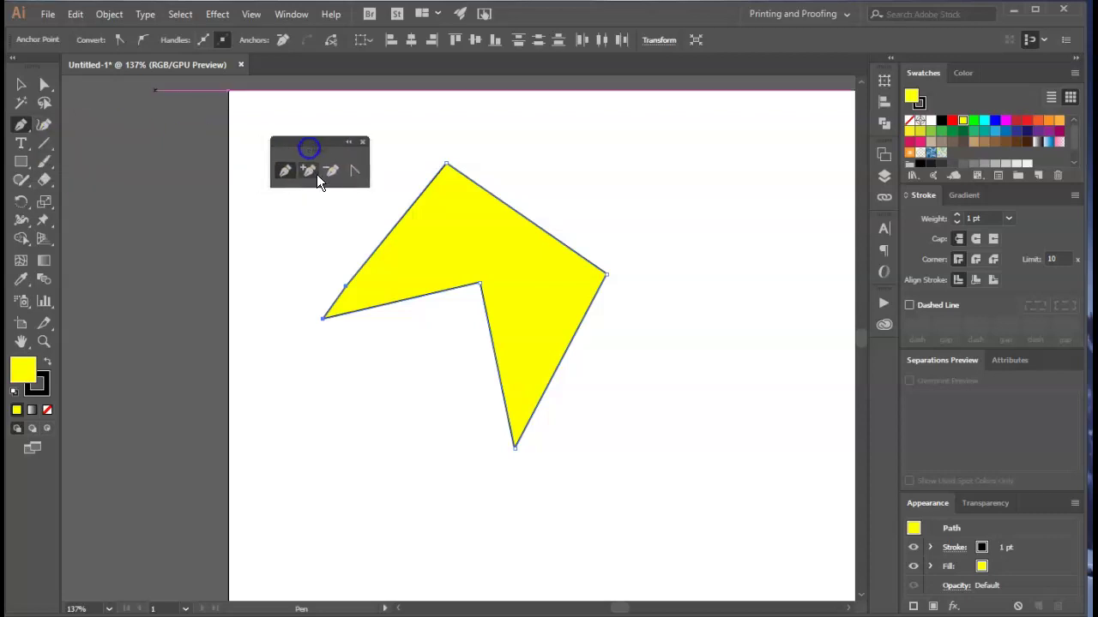
click(345, 285)
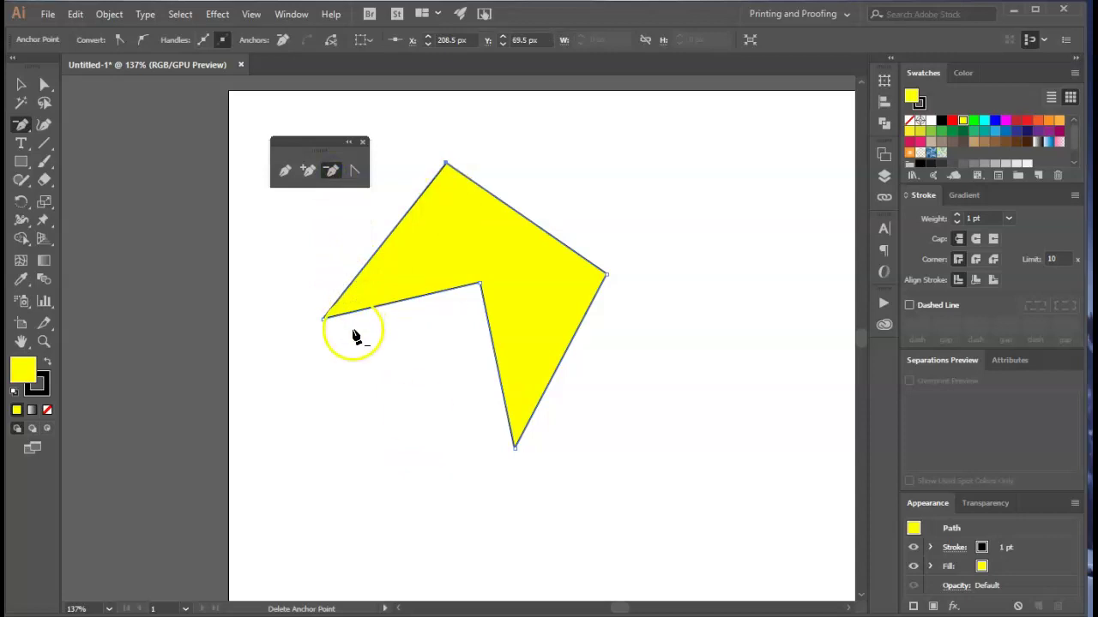
drag(315, 141, 126, 142)
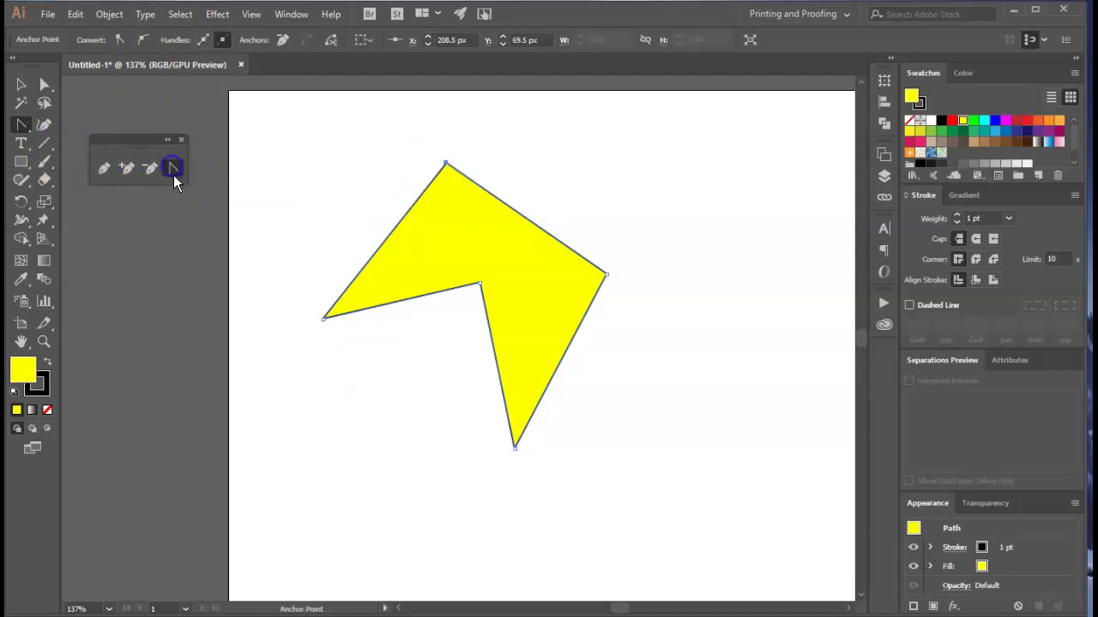
click(446, 165)
click(446, 166)
click(185, 66)
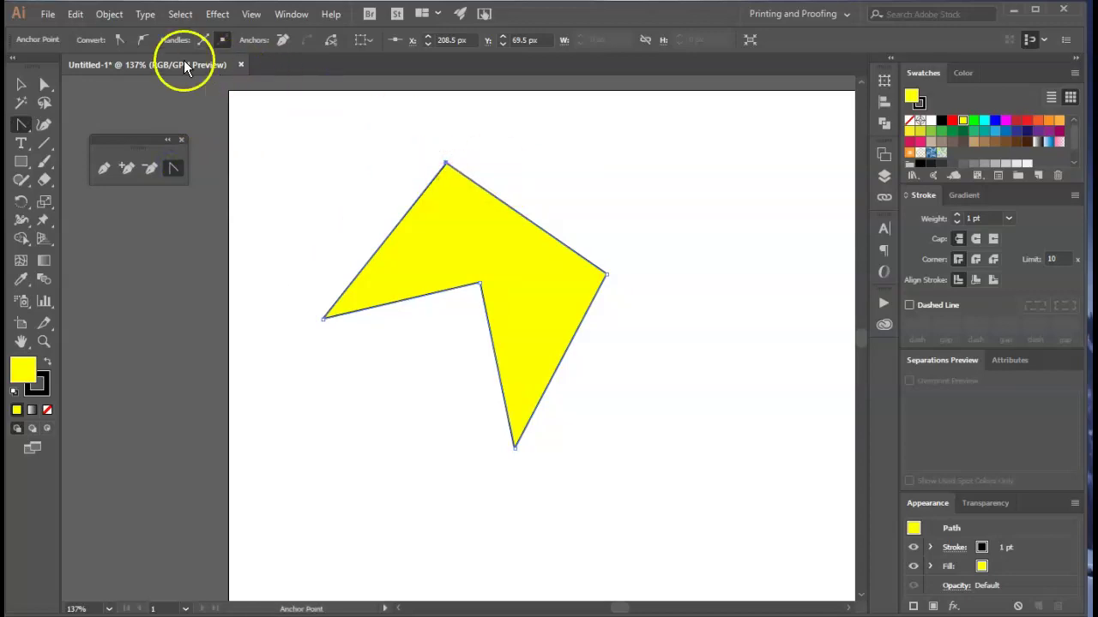
click(142, 40)
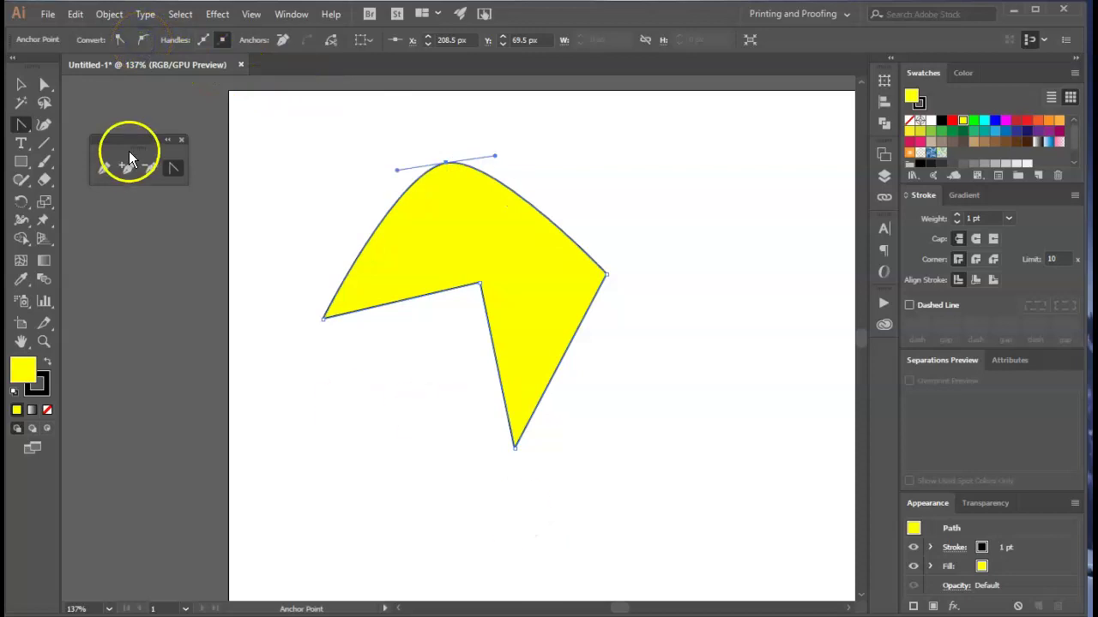
click(121, 40)
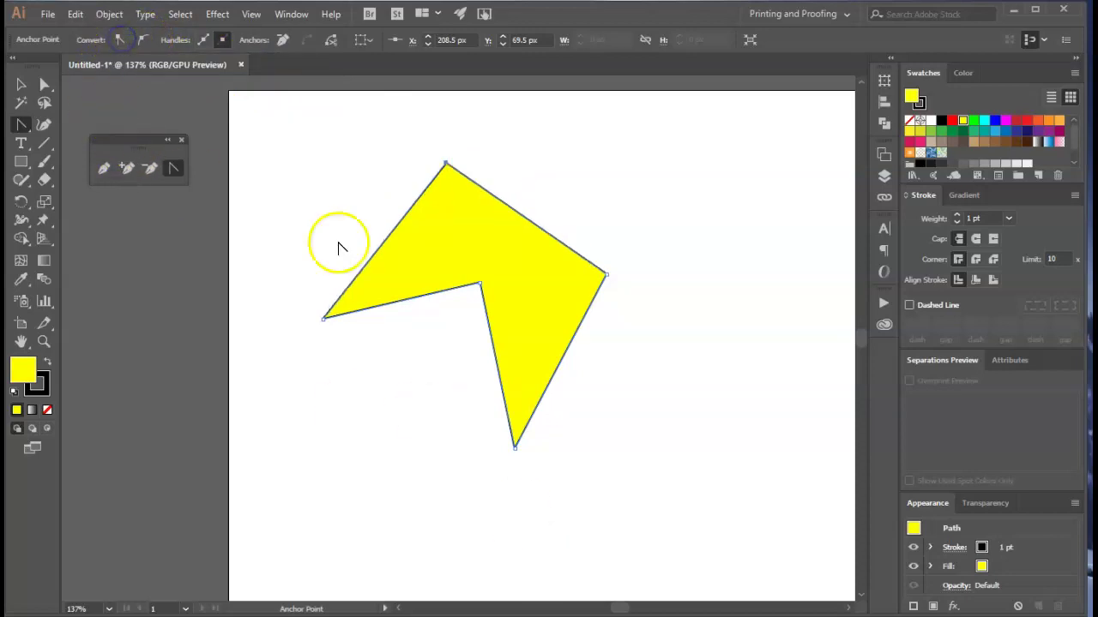
click(450, 163)
drag(452, 165, 527, 370)
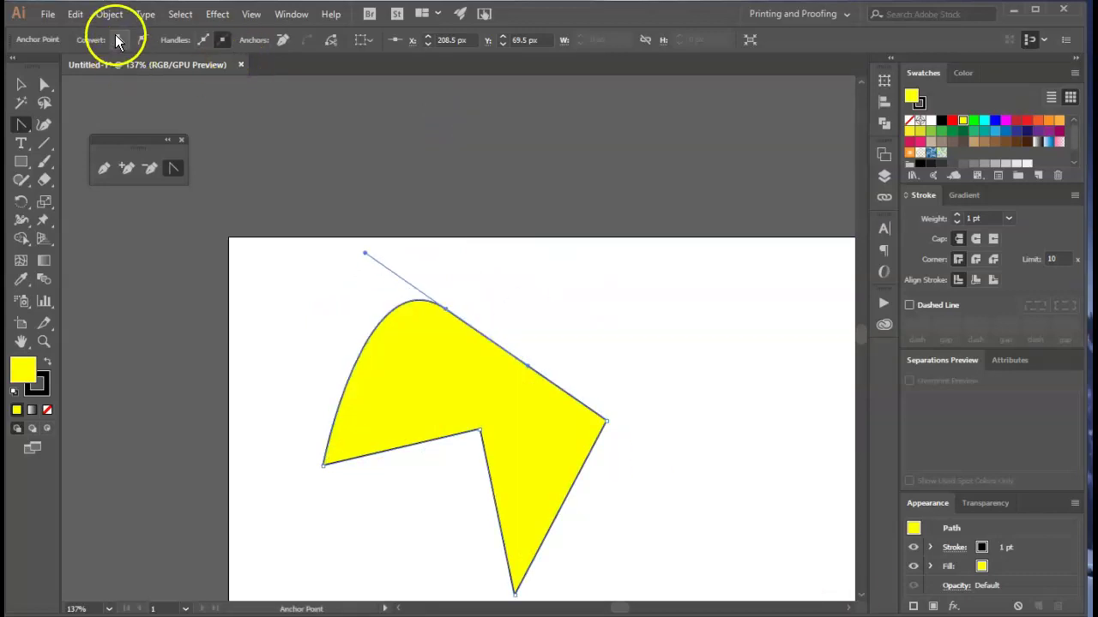
click(446, 308)
scroll(485, 379, down, 3)
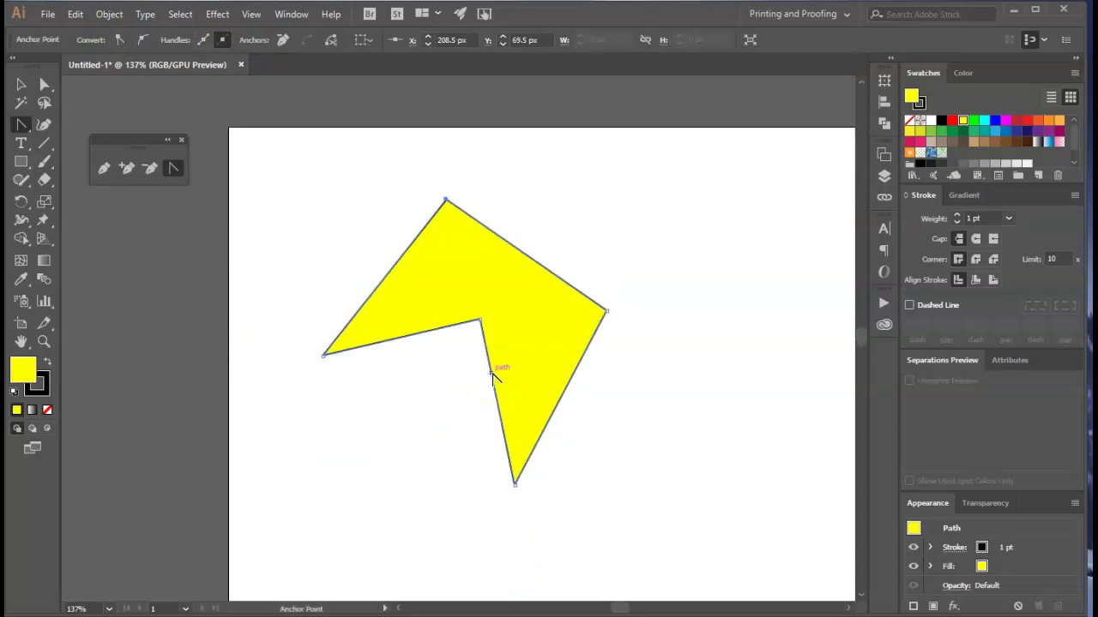
Add an anchor on the polygon's top-right edge and drag it up and outward.
click(127, 162)
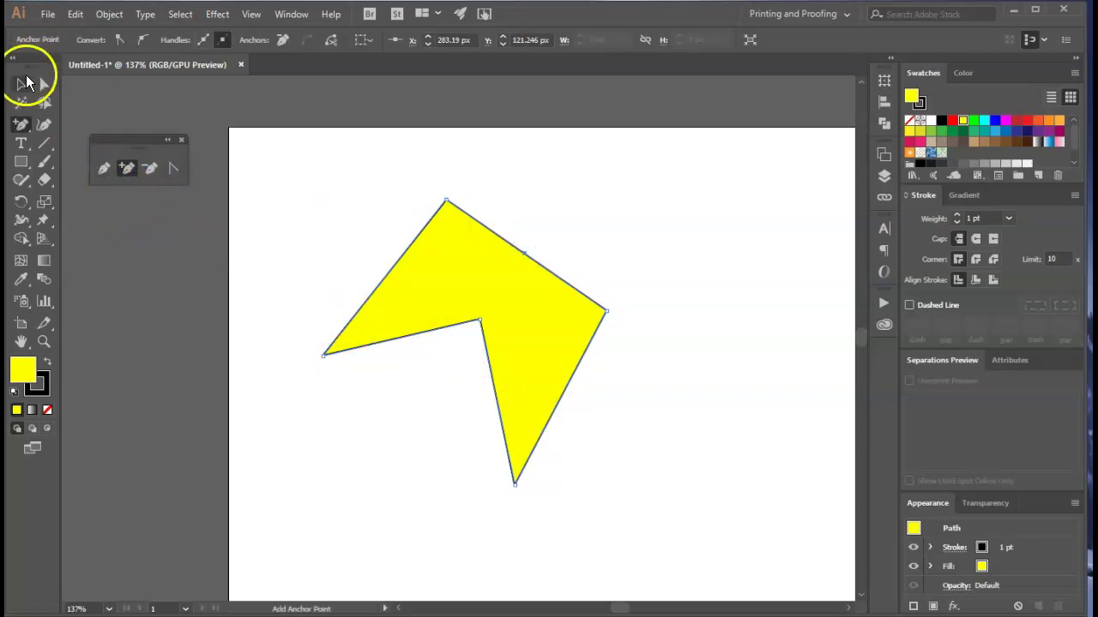
click(21, 84)
click(44, 84)
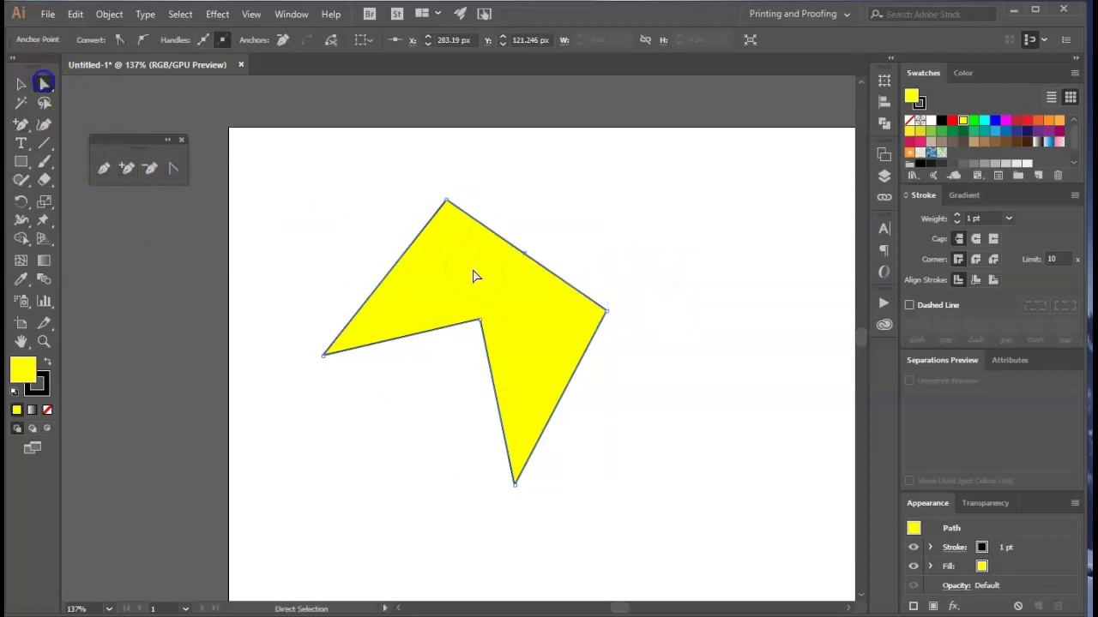
drag(525, 258, 569, 191)
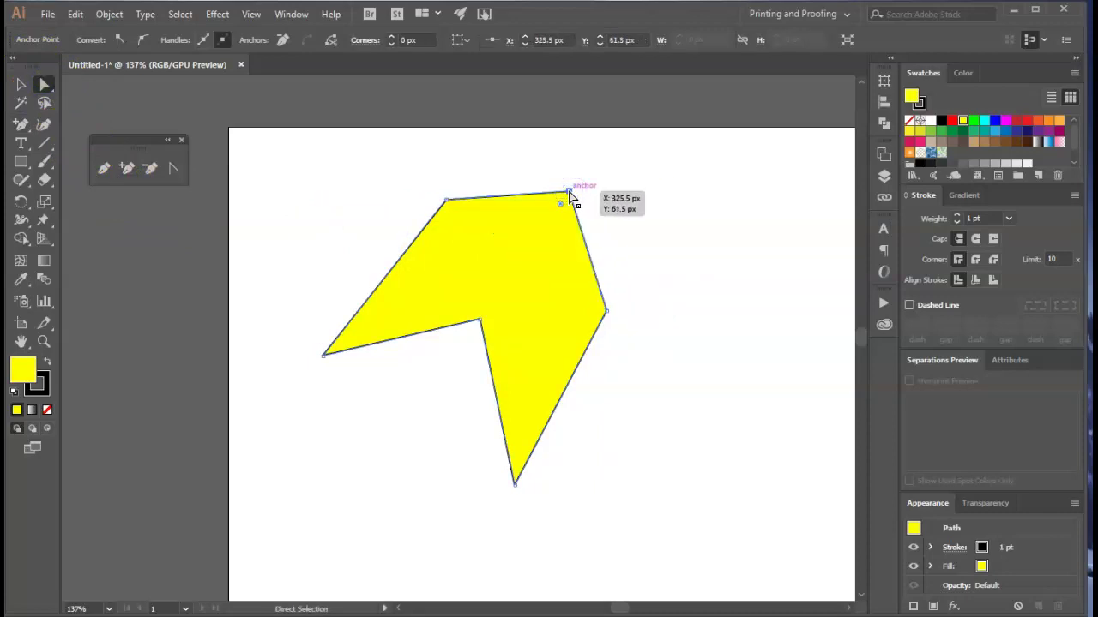
Move the yellow polygon up and to the left, then deselect it.
click(666, 266)
drag(514, 281, 453, 243)
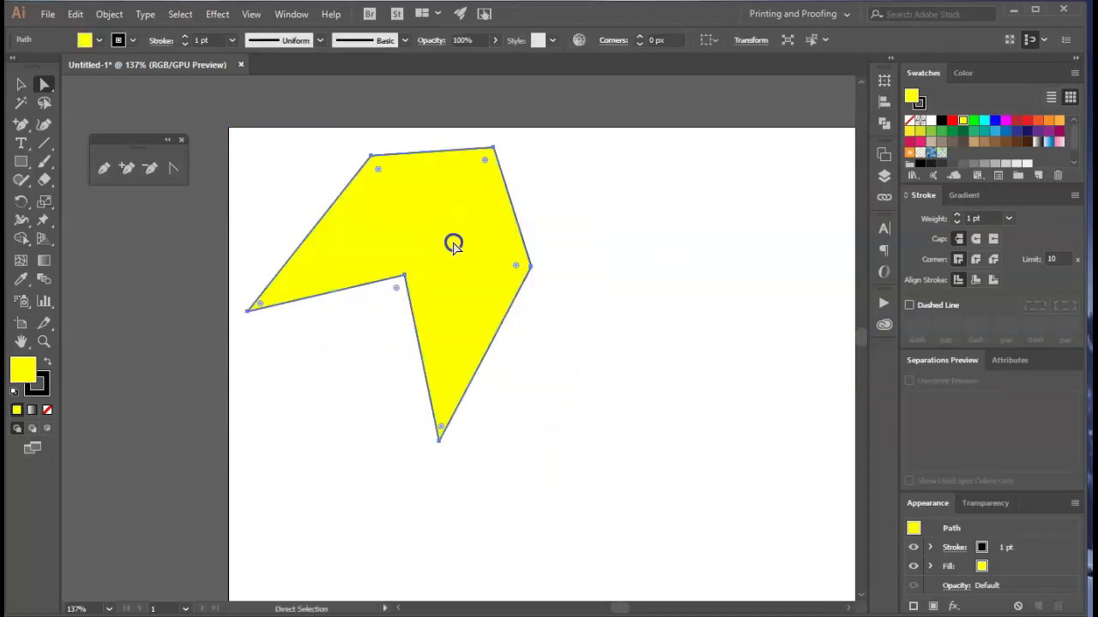
click(620, 292)
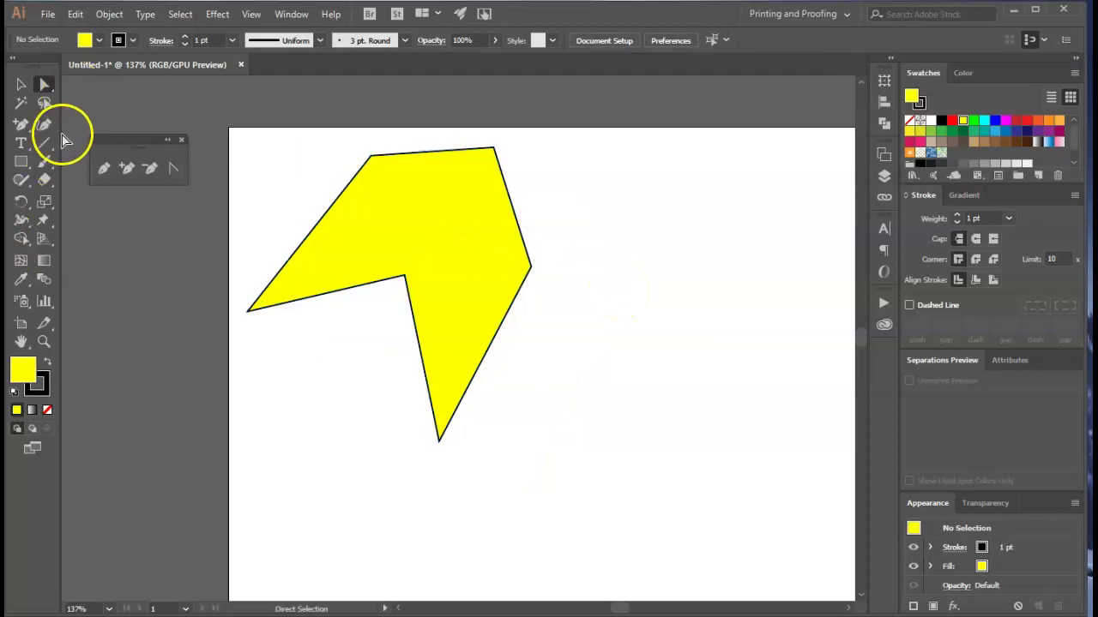
Draw two straight lines right of the polygon meeting at a shared upper end.
click(43, 145)
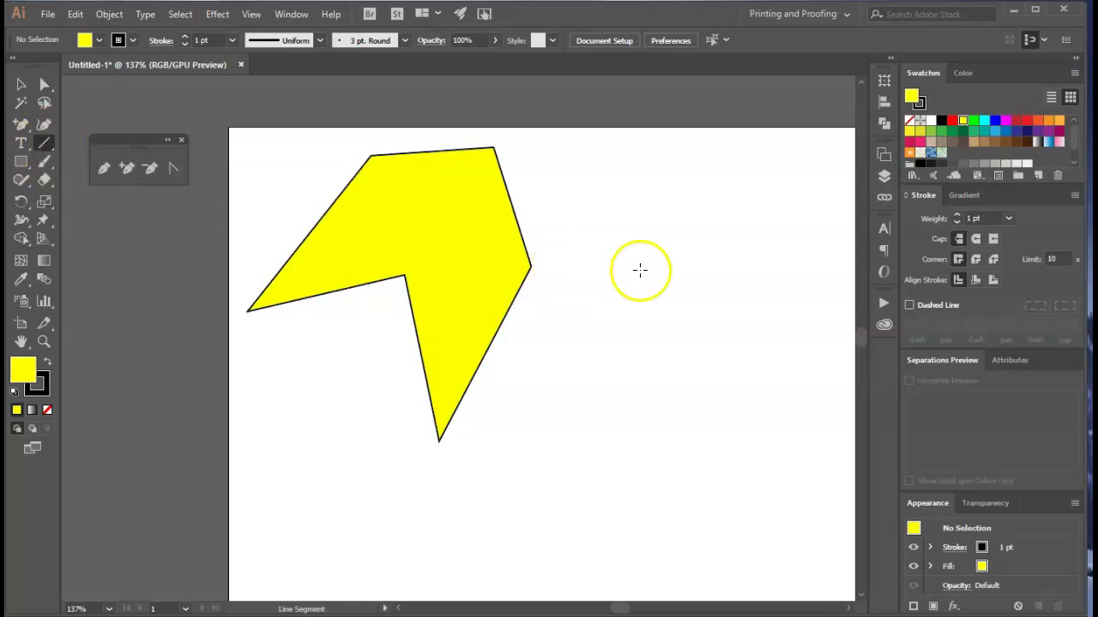
drag(619, 293, 749, 254)
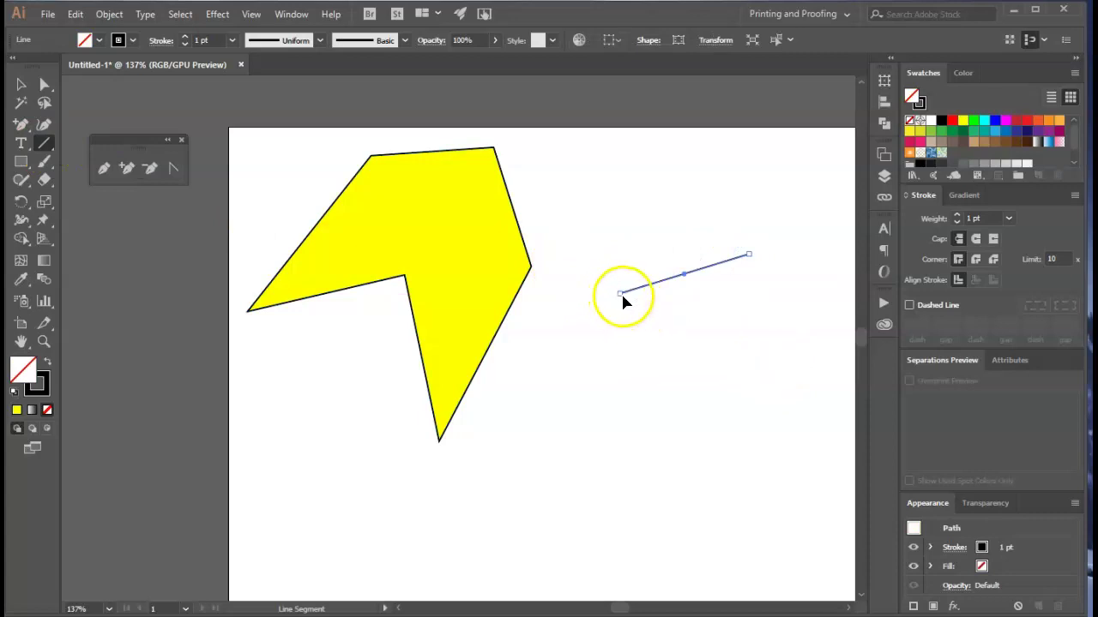
drag(724, 388, 749, 255)
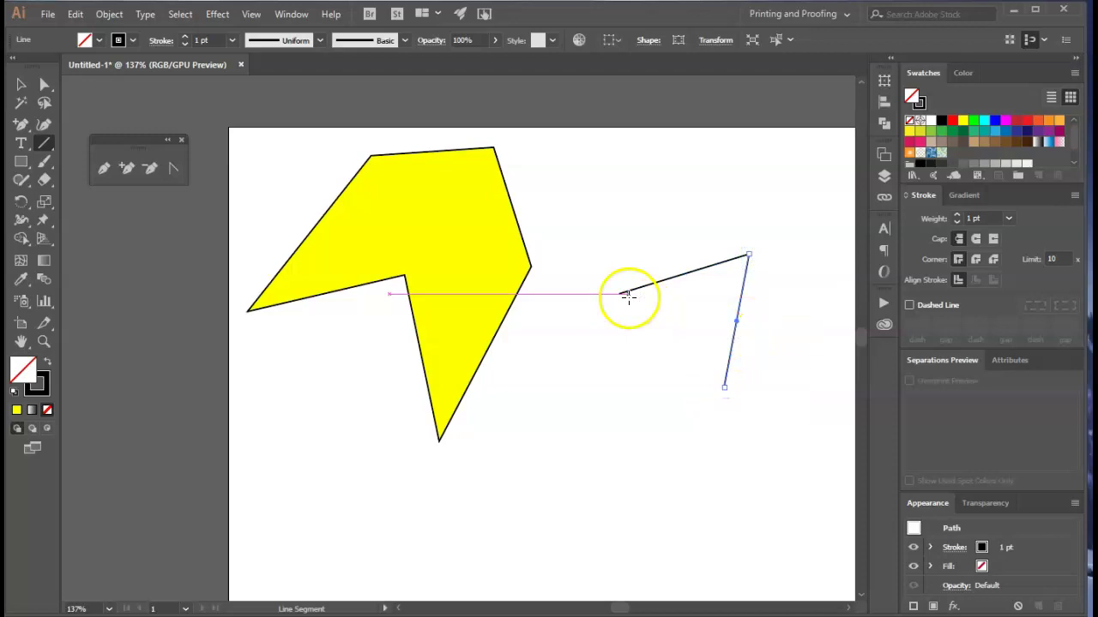
click(44, 124)
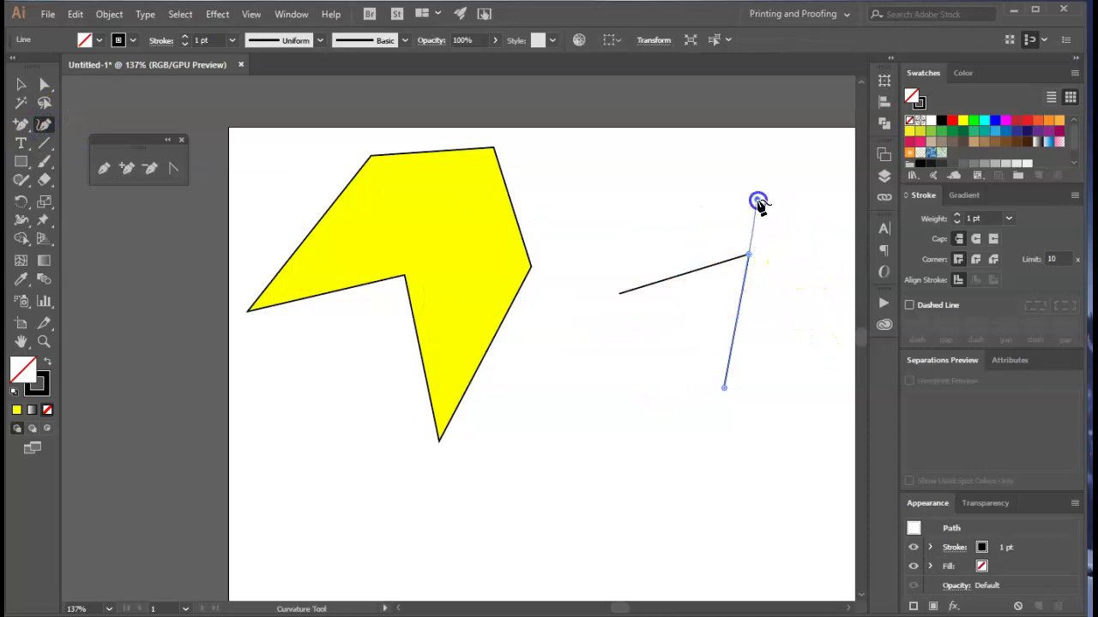
Add two curvature points to finish the arc above the lines' meeting point.
click(674, 211)
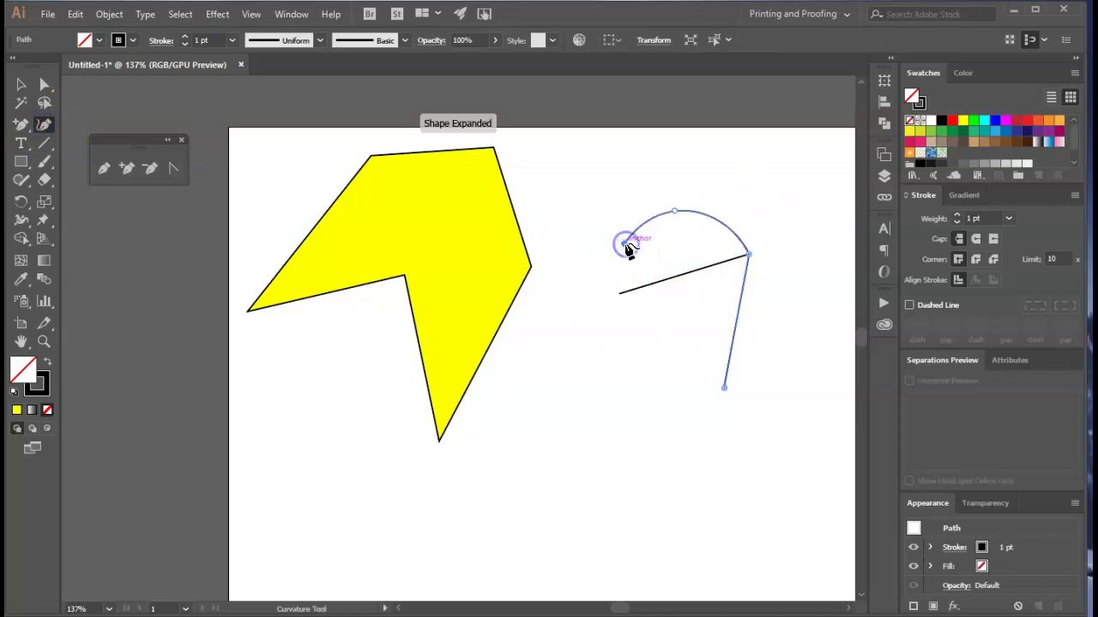
click(624, 248)
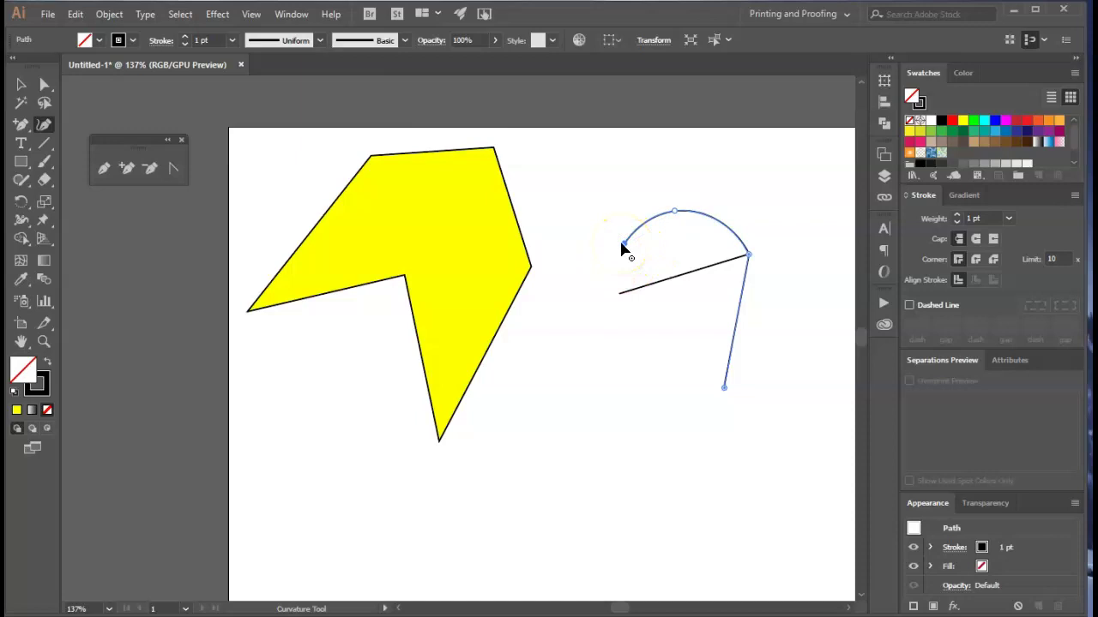
click(45, 84)
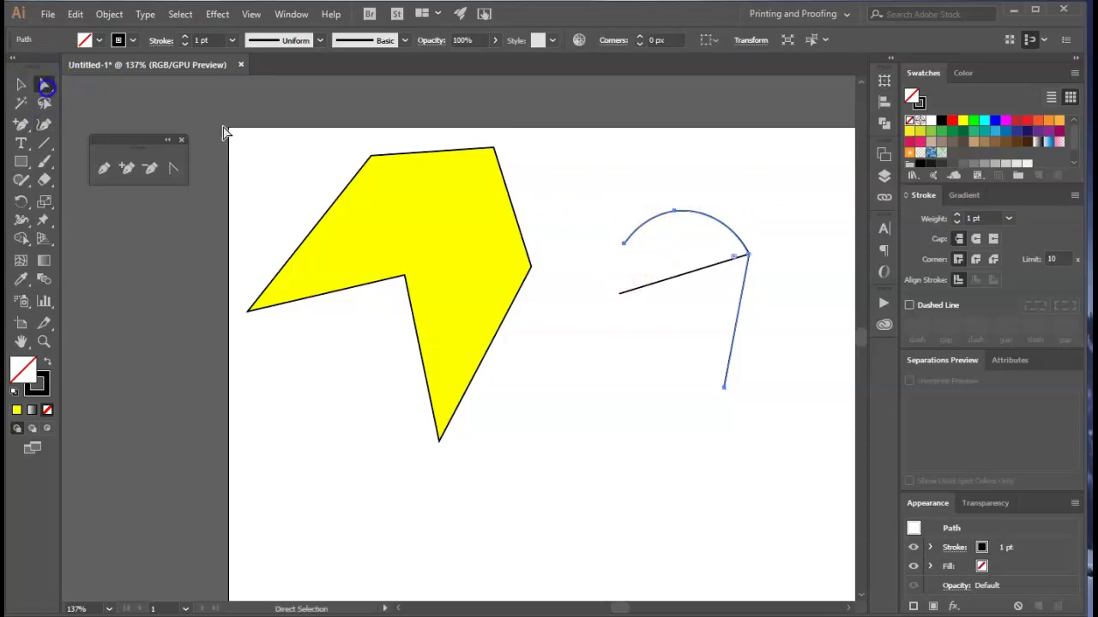
click(723, 229)
click(741, 243)
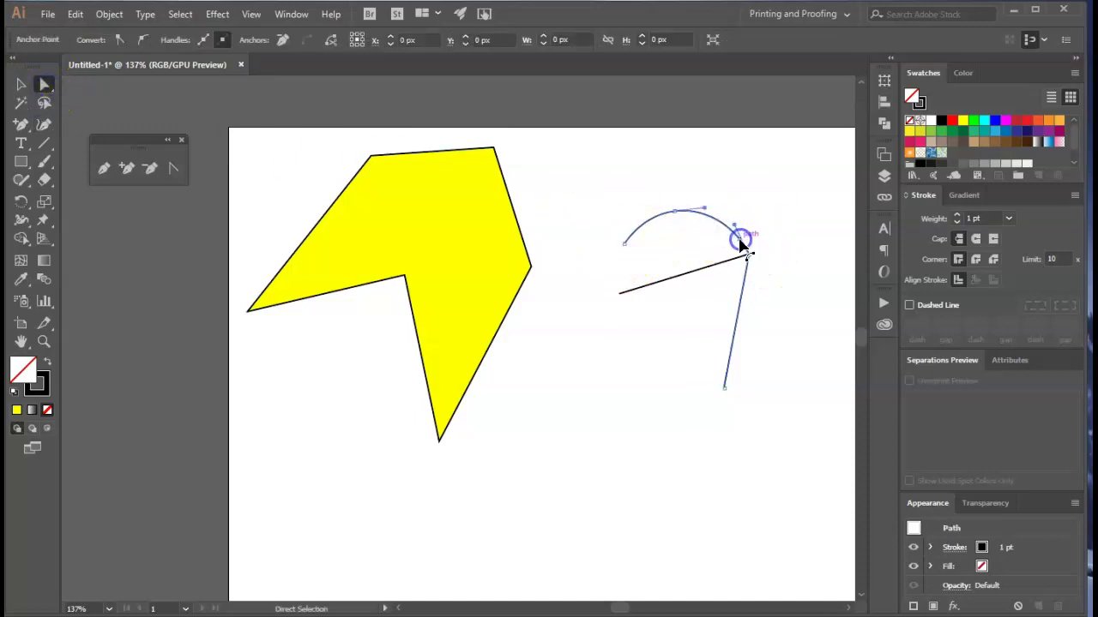
mouse_move(718, 228)
mouse_down()
mouse_move(677, 314)
mouse_move(711, 215)
mouse_up()
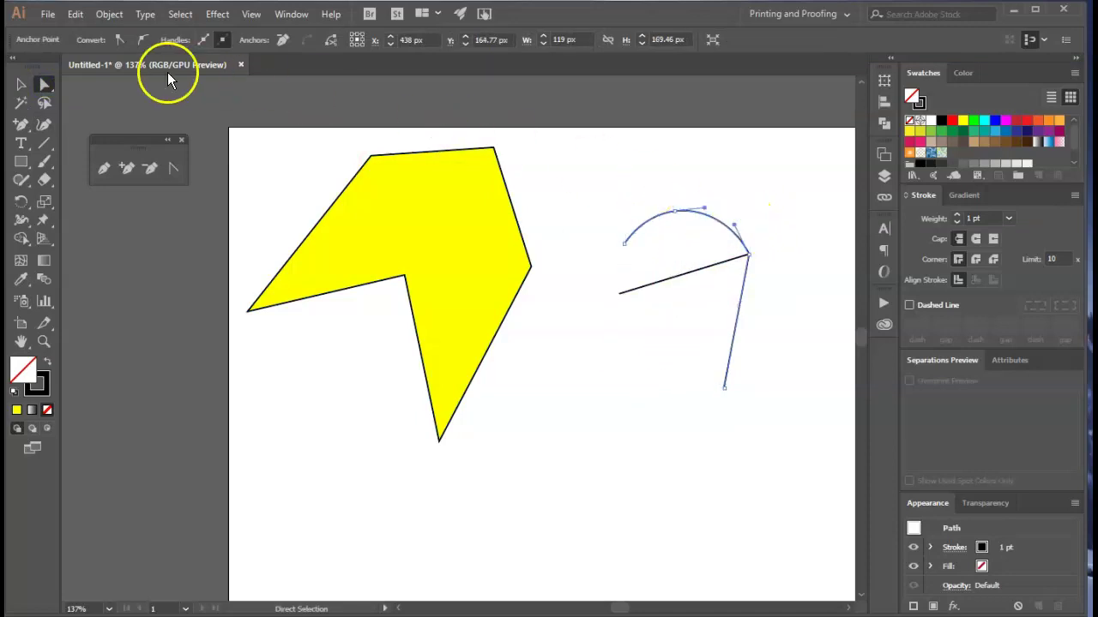
Move the arc-and-line path down-right and the separate straight line down to its end.
click(21, 84)
click(795, 323)
drag(715, 228, 774, 314)
click(640, 452)
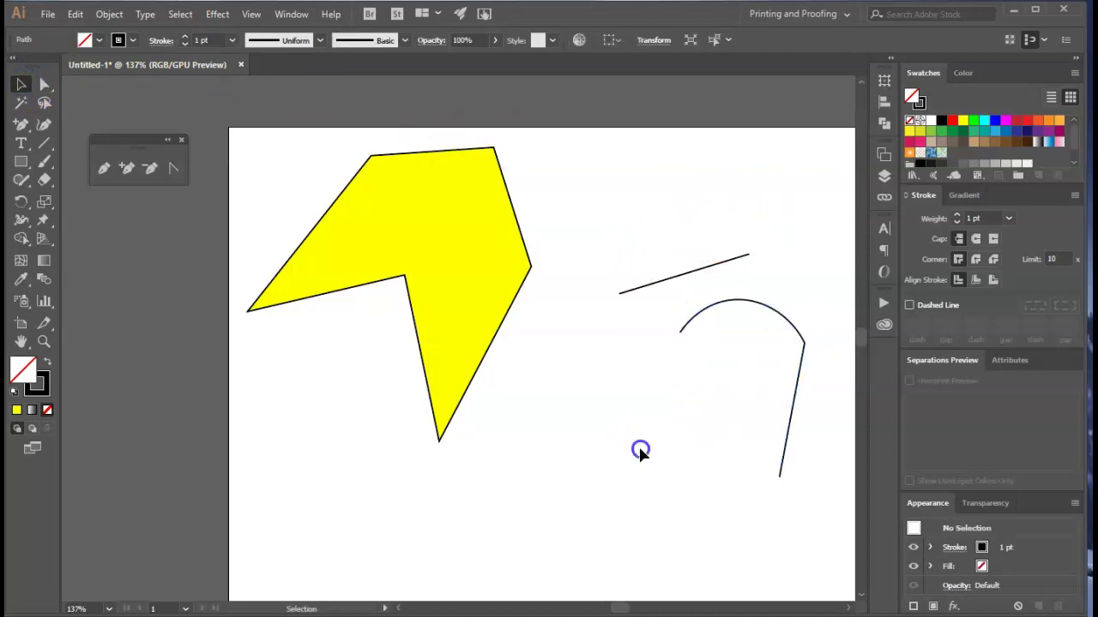
drag(672, 282, 644, 475)
click(718, 289)
drag(735, 261, 766, 481)
click(609, 425)
Draw a new three-point arc with the Curvature tool.
click(53, 144)
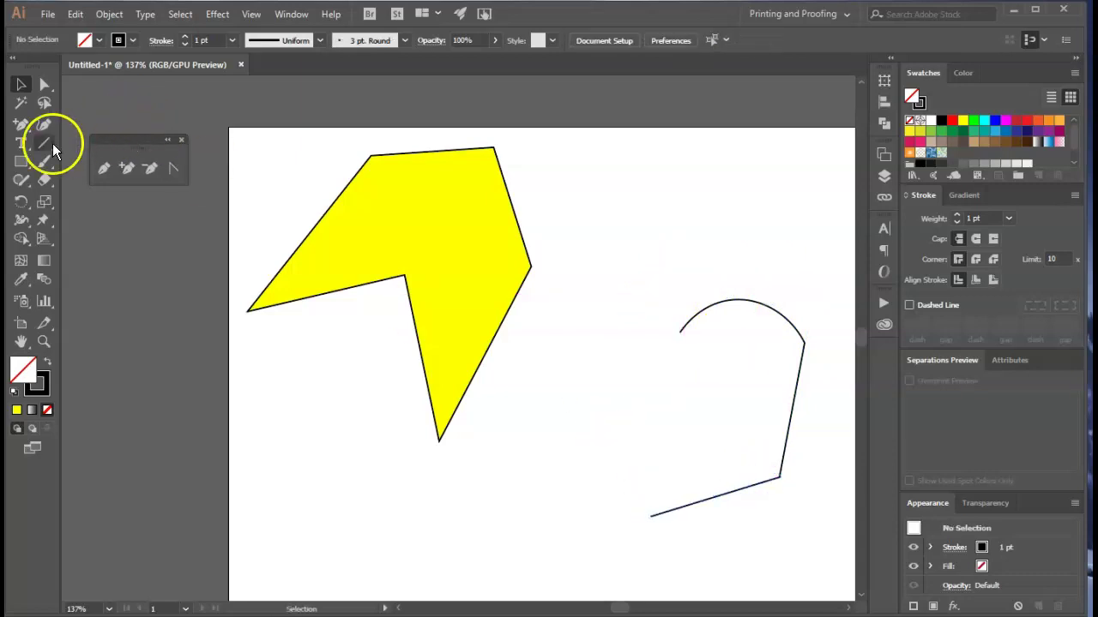
click(43, 124)
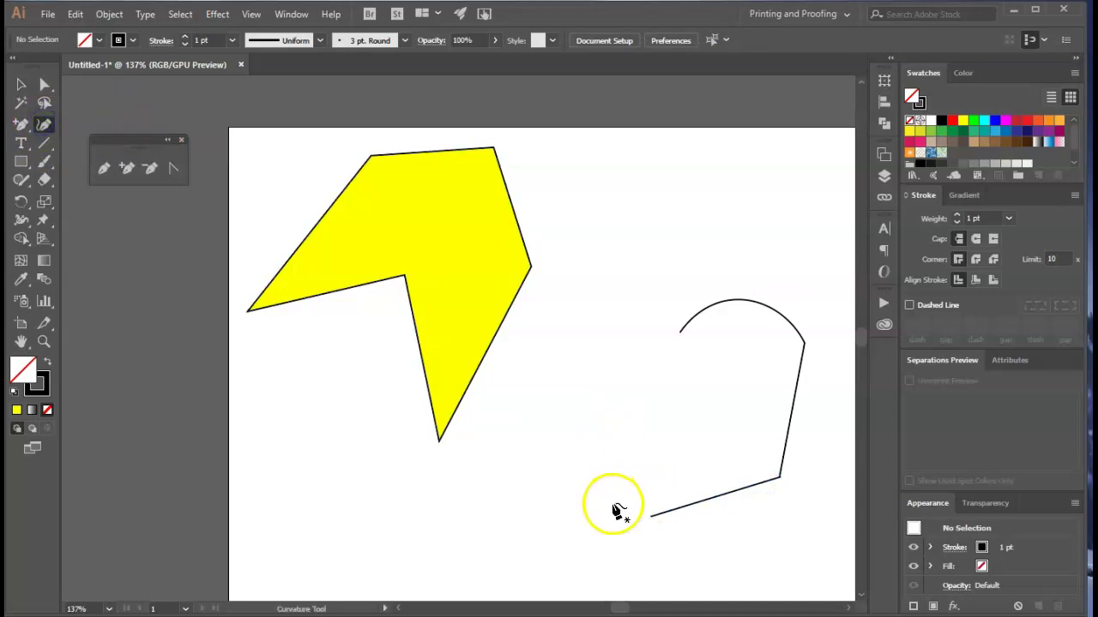
click(633, 344)
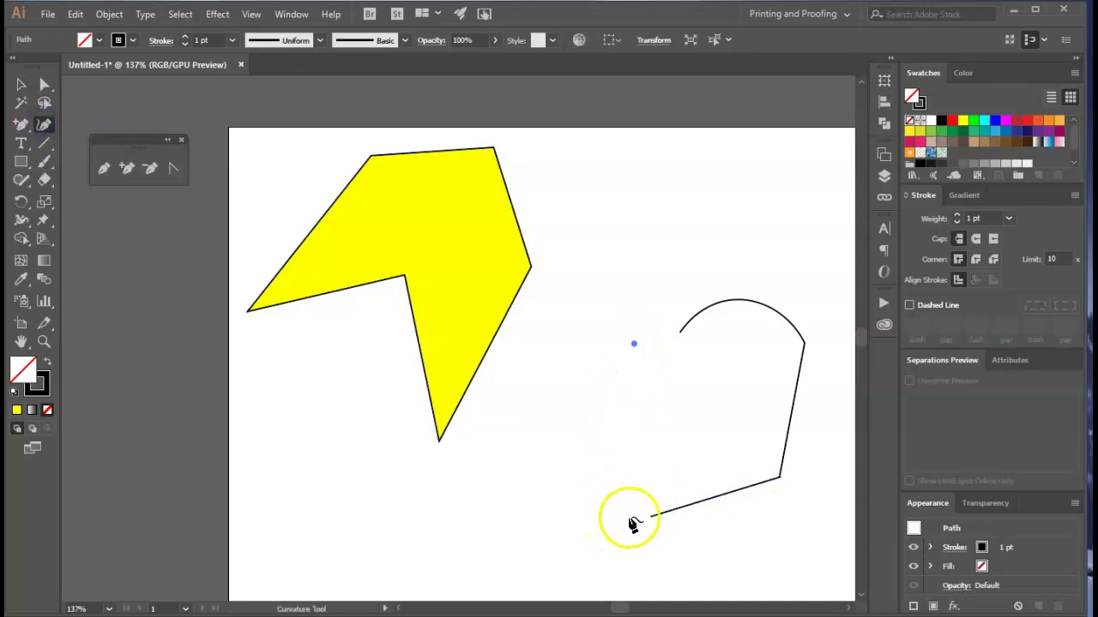
click(622, 424)
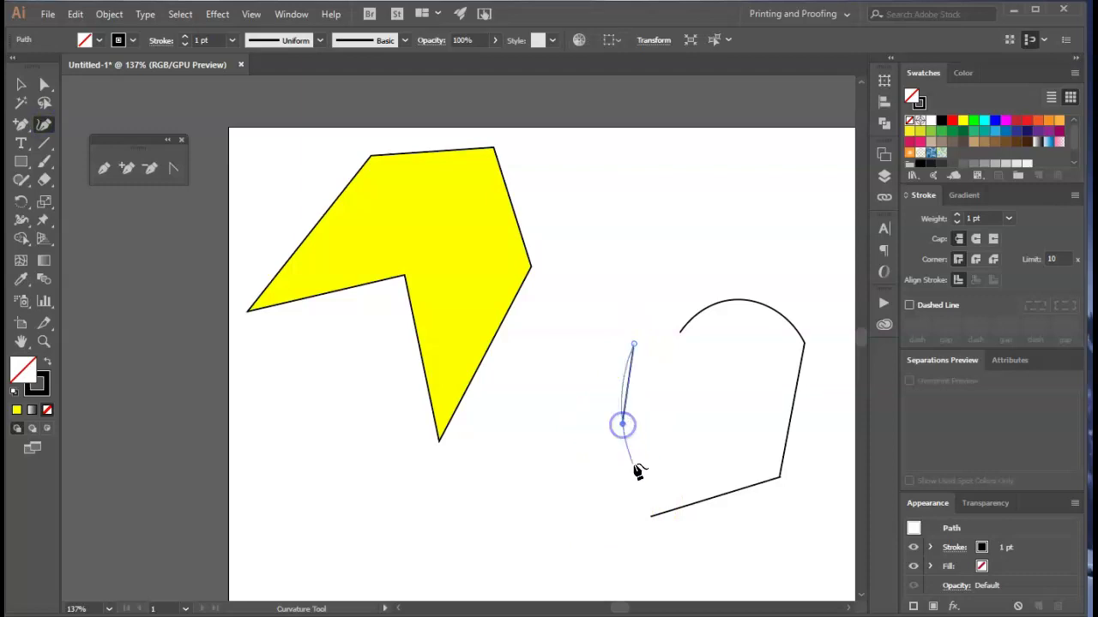
click(705, 451)
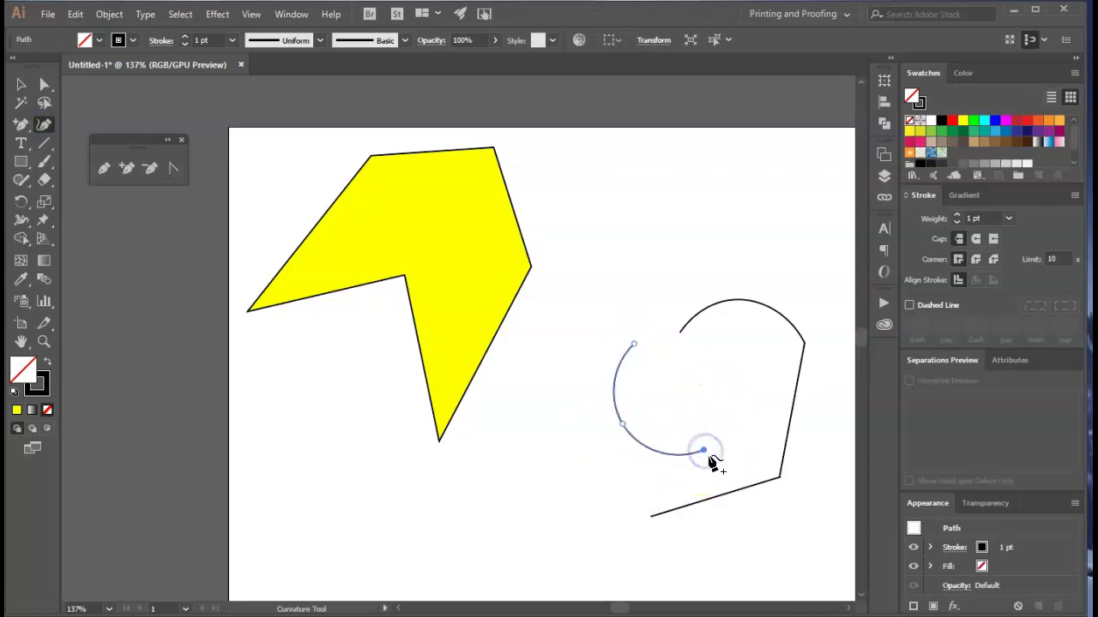
Move the new arc down-left onto the bottom line's left end.
click(20, 84)
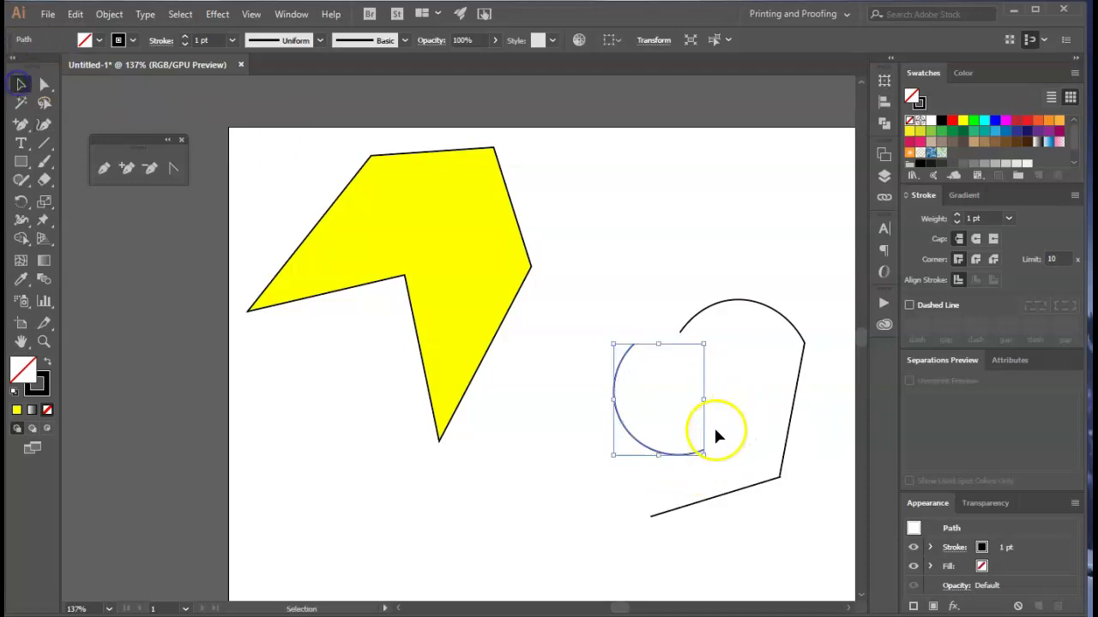
drag(692, 457, 643, 523)
click(718, 540)
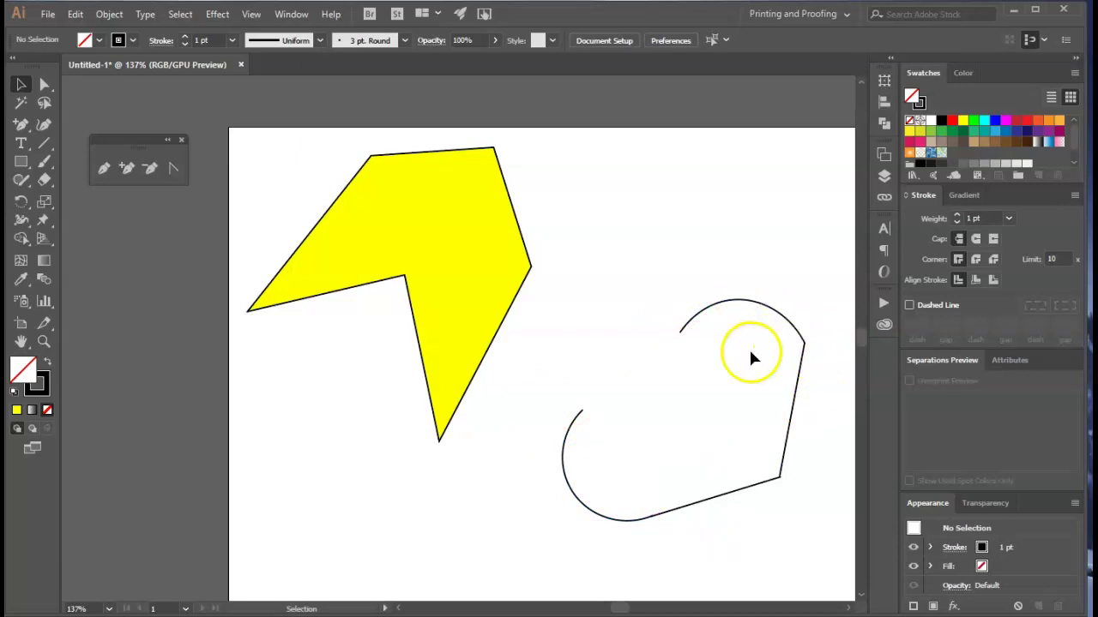
click(619, 525)
click(737, 495)
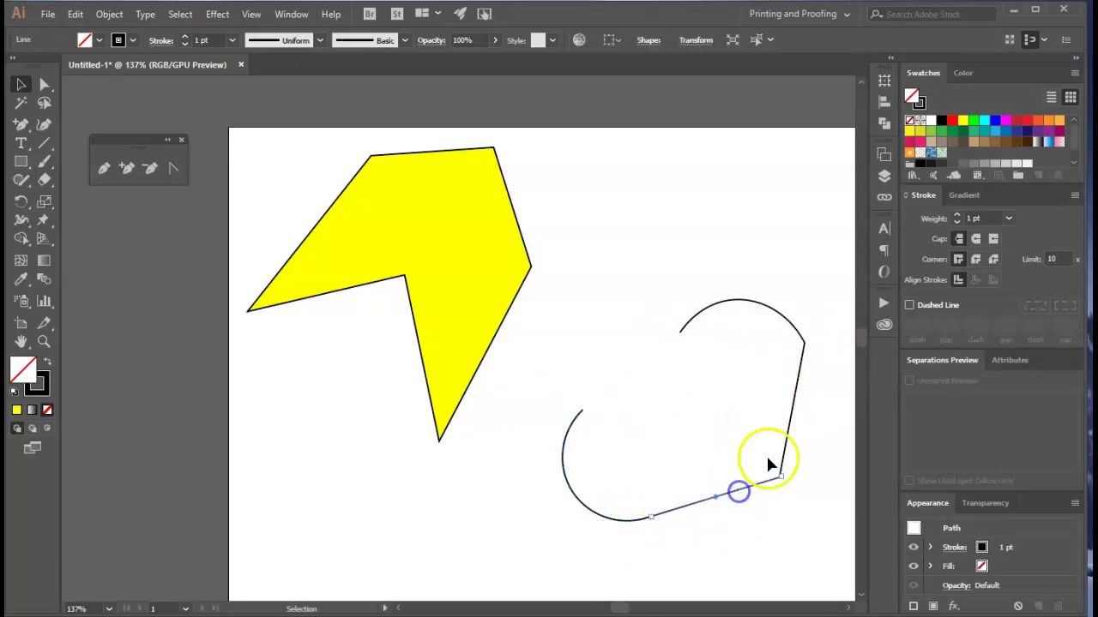
click(786, 445)
click(693, 280)
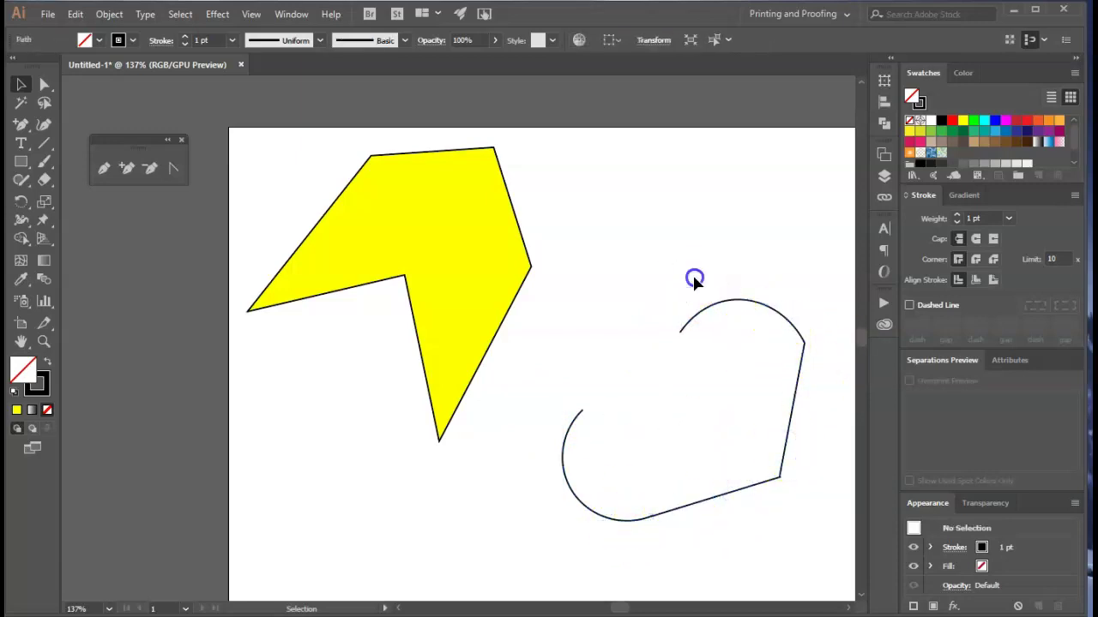
drag(695, 283, 598, 390)
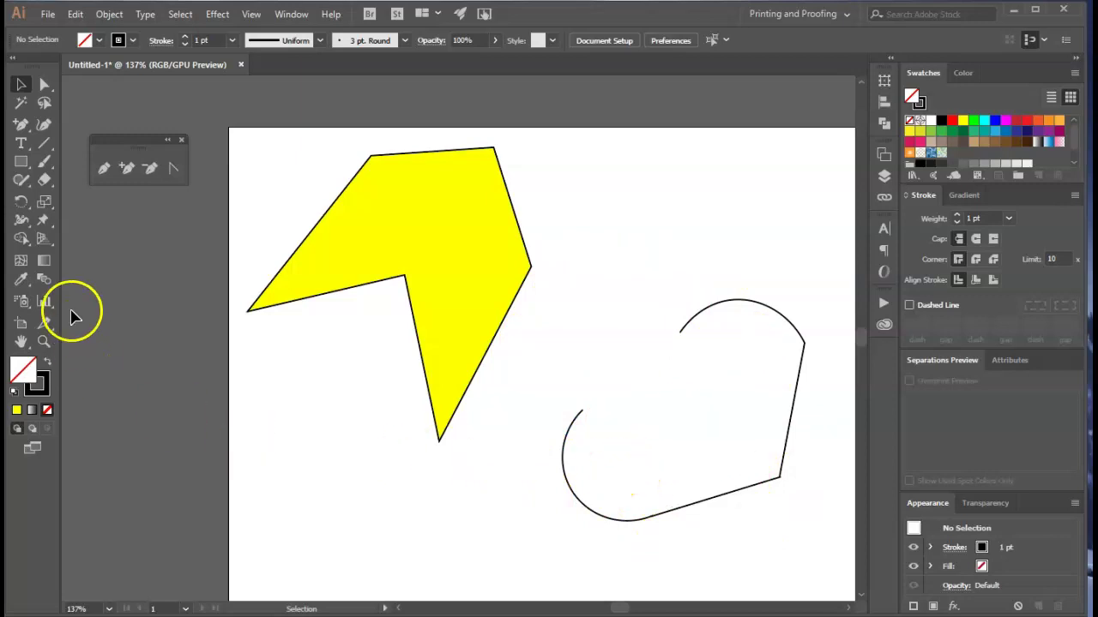
Choose the Join Tool from the Shaper flyout.
click(23, 225)
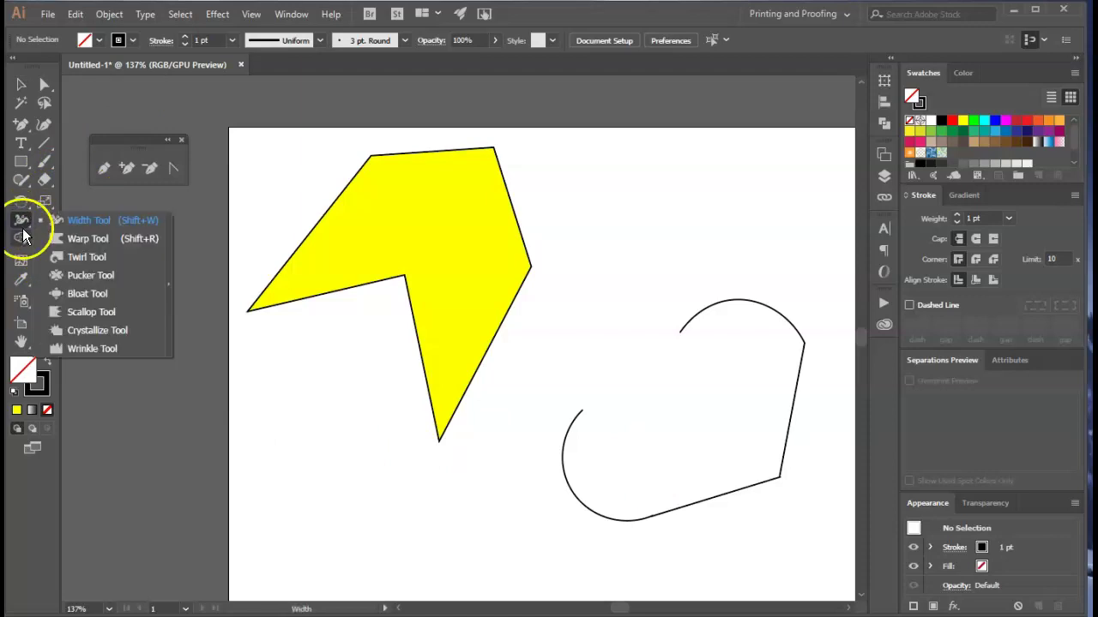
click(22, 240)
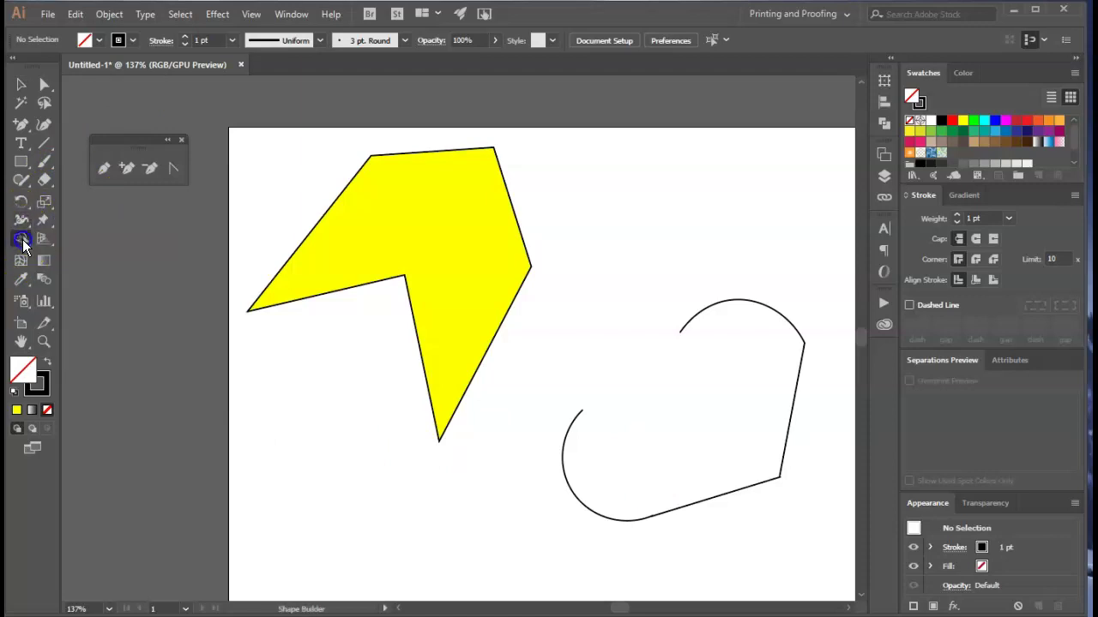
click(48, 203)
click(48, 183)
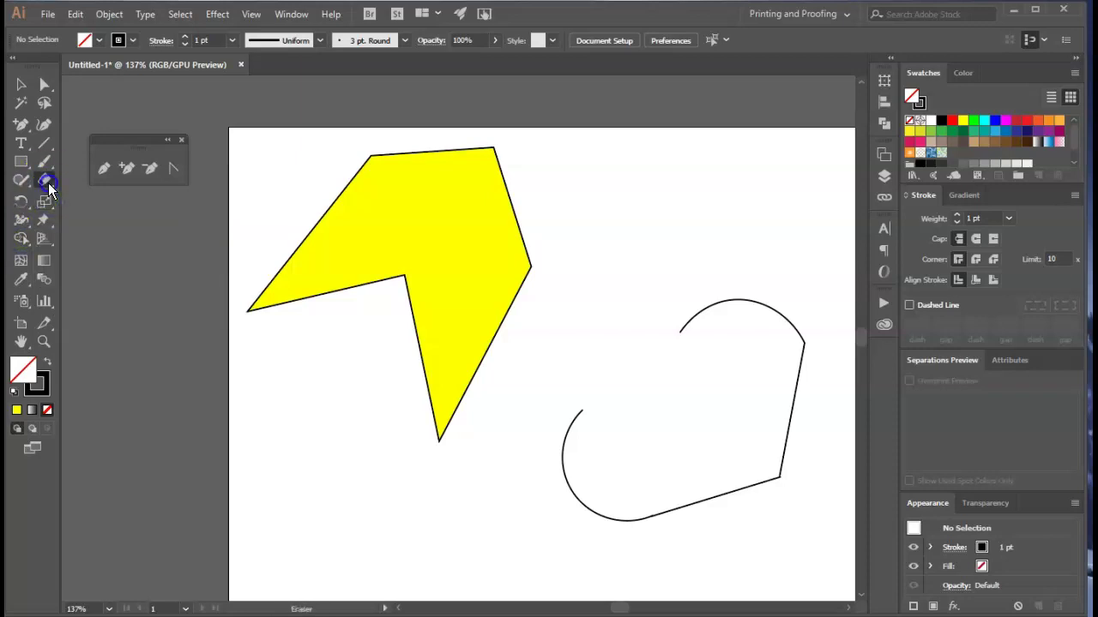
click(21, 181)
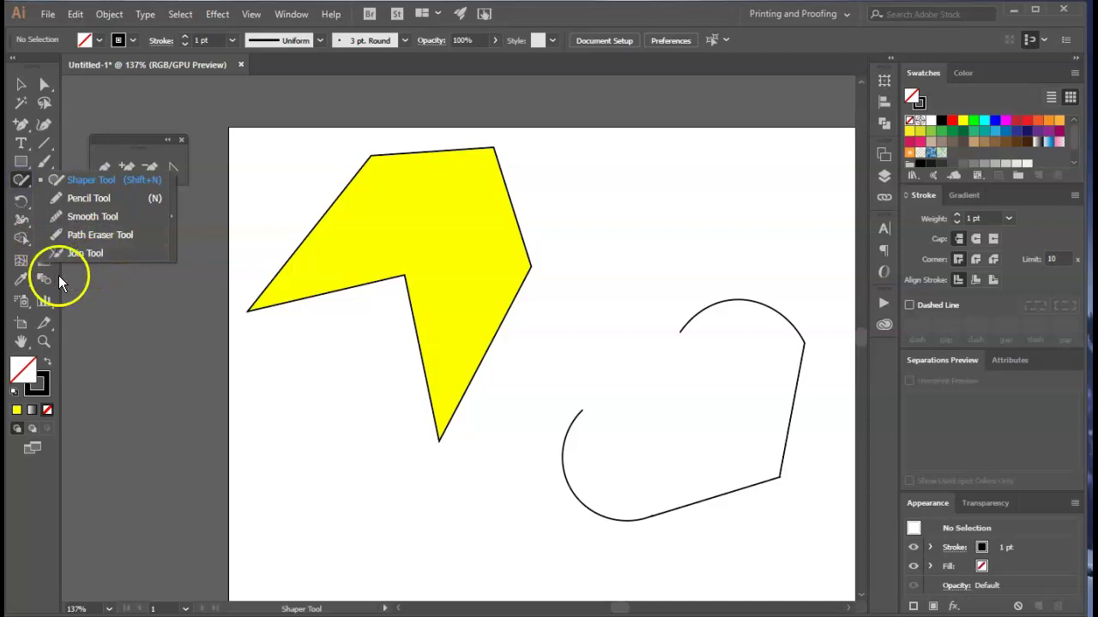
click(79, 252)
Scrub across the gaps to join the arcs and lines at the bottom and right.
mouse_move(635, 520)
mouse_down()
mouse_move(632, 505)
mouse_move(619, 529)
mouse_move(657, 500)
mouse_move(625, 520)
mouse_move(578, 518)
mouse_up()
mouse_move(588, 423)
mouse_down()
mouse_move(580, 400)
mouse_move(588, 426)
mouse_up()
mouse_move(711, 312)
mouse_down()
mouse_move(786, 316)
mouse_move(809, 331)
mouse_move(796, 355)
mouse_up()
click(797, 483)
drag(781, 472, 771, 491)
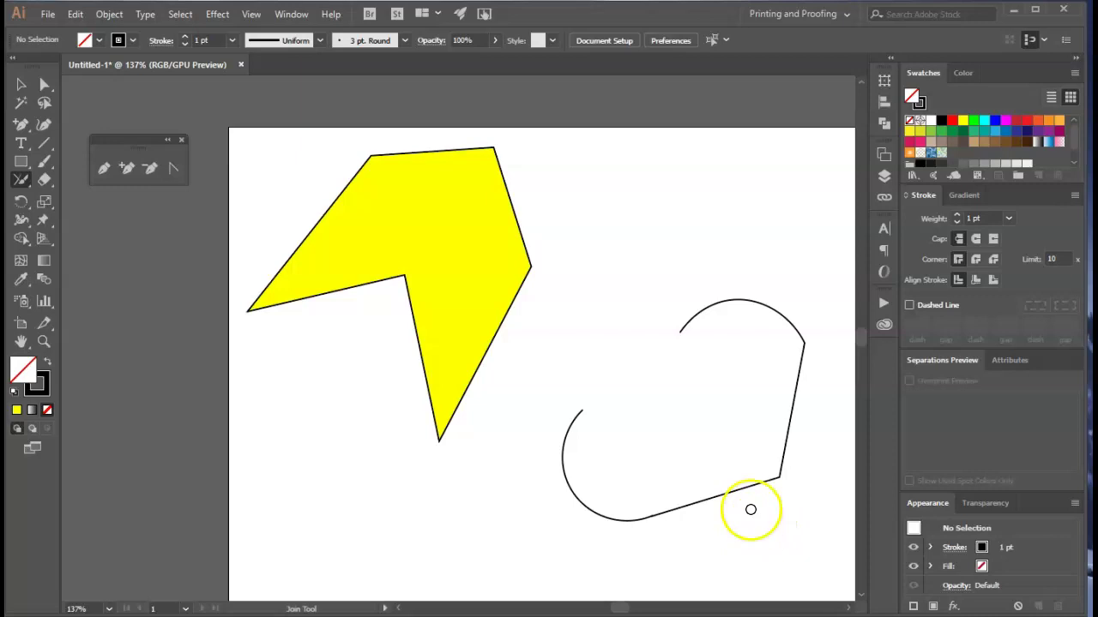
Select the left arc and scrub it onto the bottom line with the Join Tool.
click(23, 87)
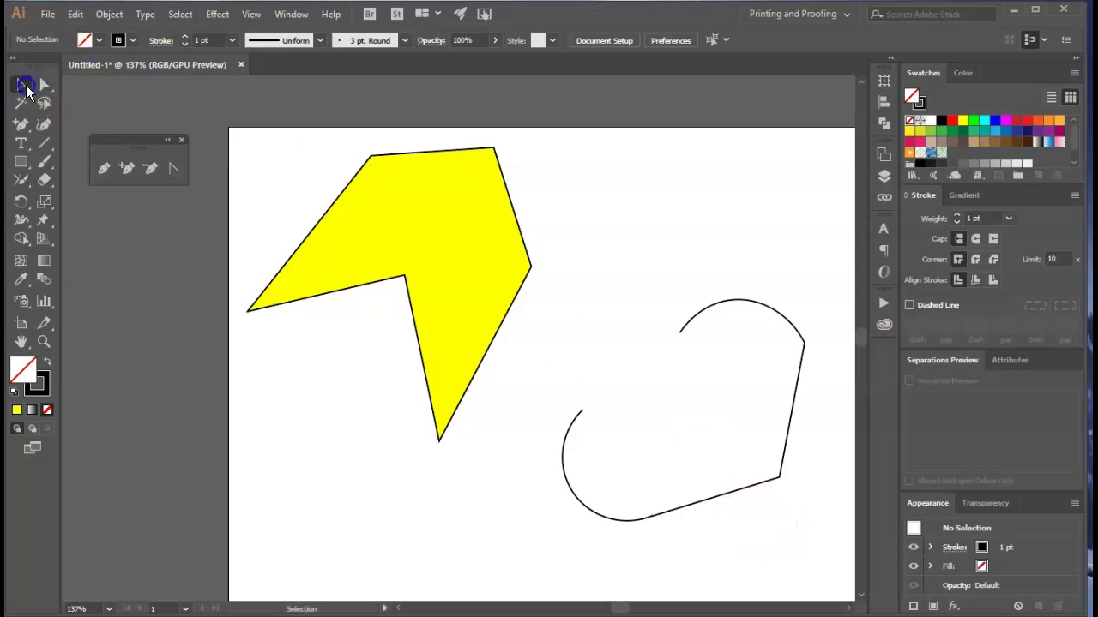
click(583, 505)
click(707, 506)
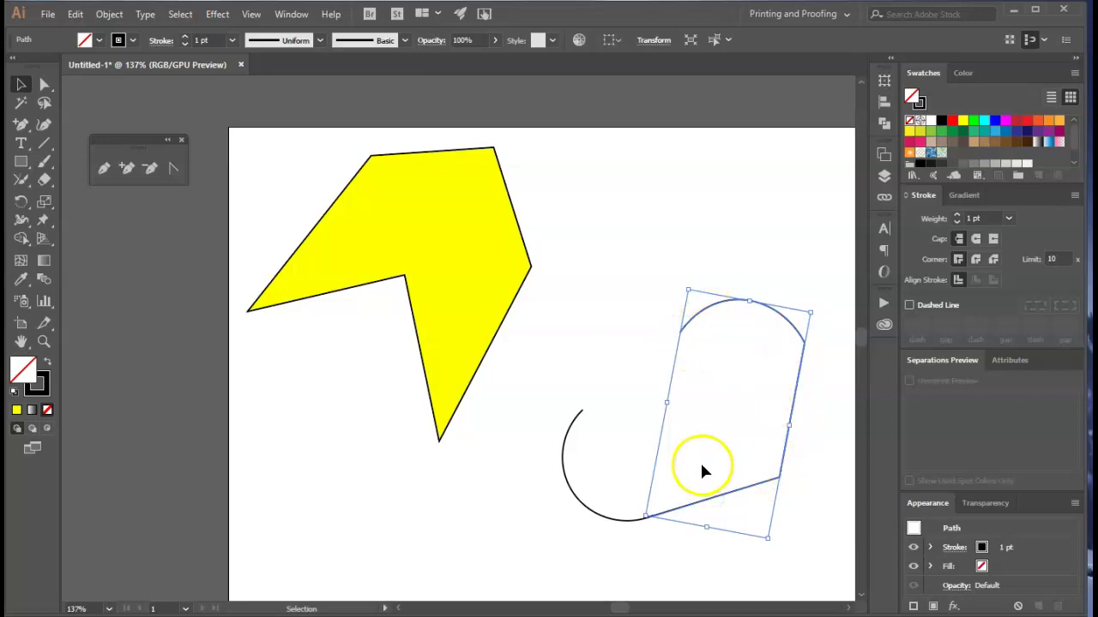
click(636, 520)
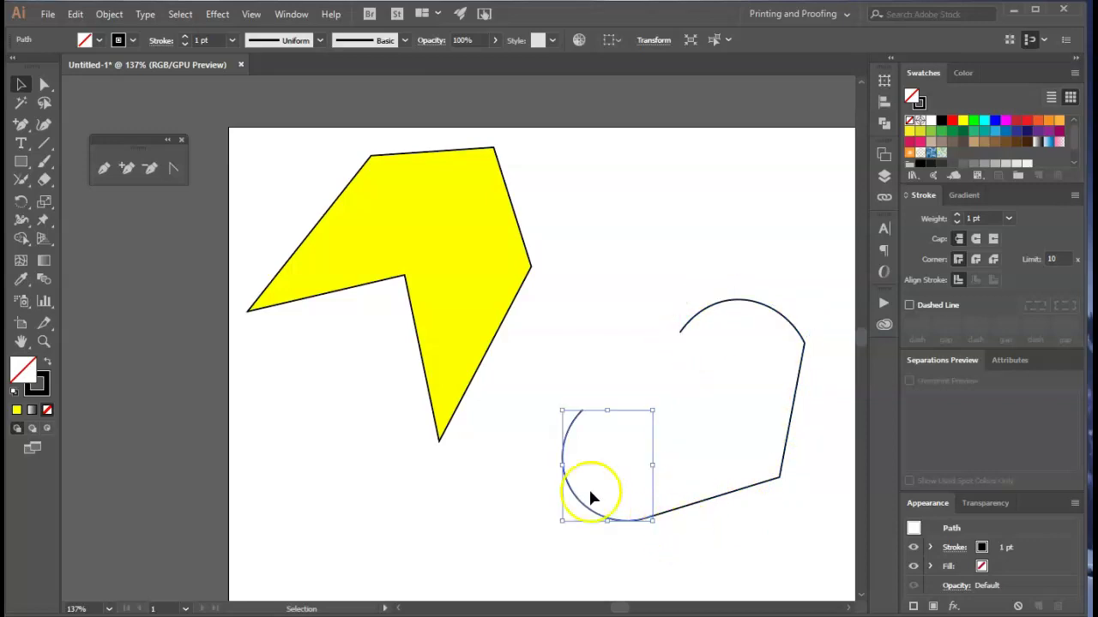
click(21, 179)
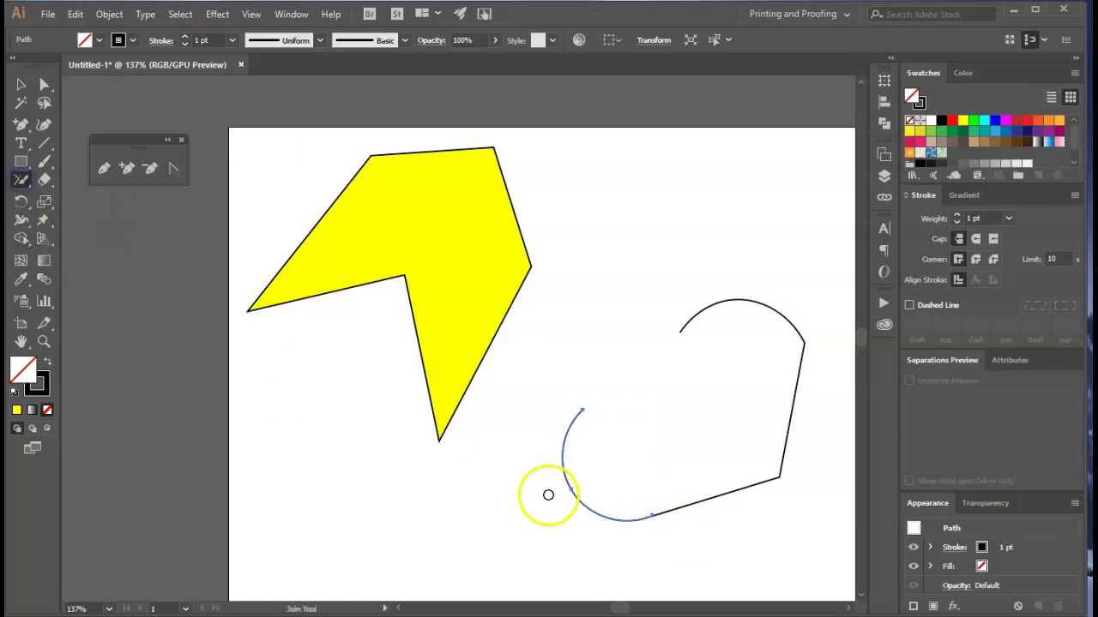
mouse_move(653, 507)
mouse_down()
mouse_move(649, 523)
mouse_move(668, 516)
mouse_up()
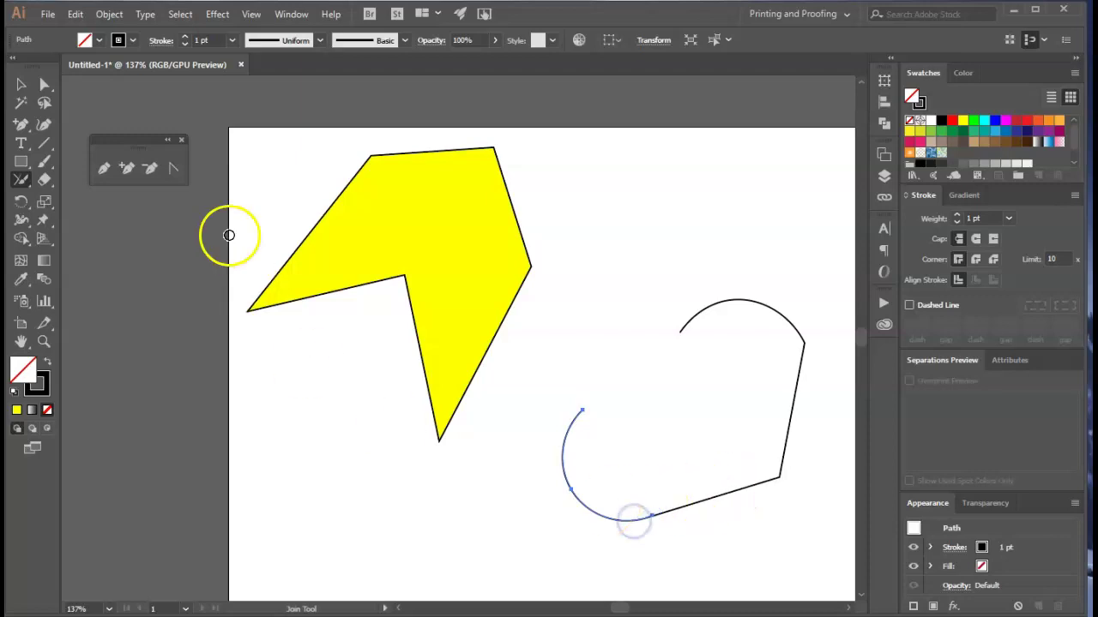
click(19, 84)
click(630, 562)
click(632, 520)
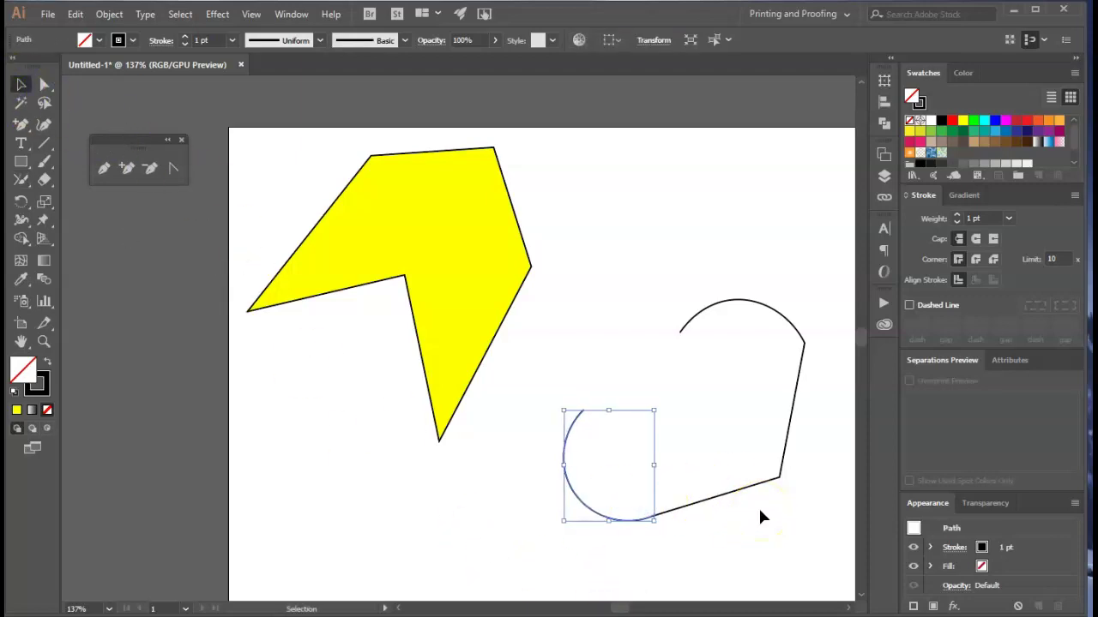
click(654, 559)
Lasso the anchors at the arc's bottom, join them, and select the path to check.
click(45, 103)
drag(665, 490, 678, 503)
click(20, 180)
click(666, 519)
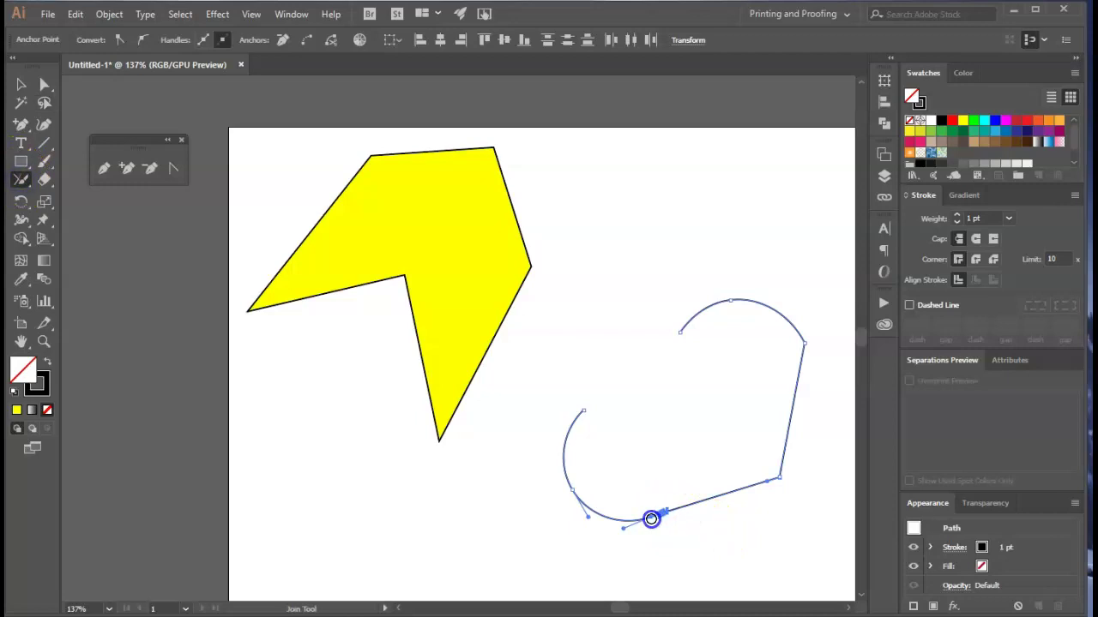
click(19, 84)
click(667, 506)
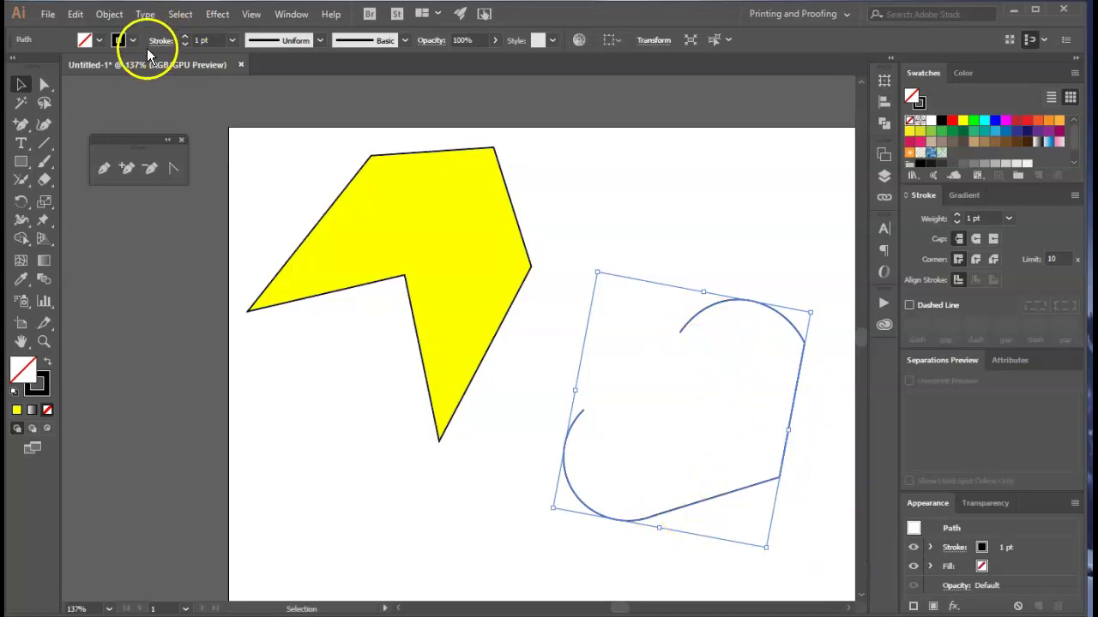
Fill the curved shape blue and raise its stroke weight to 4 pt.
click(99, 40)
click(96, 67)
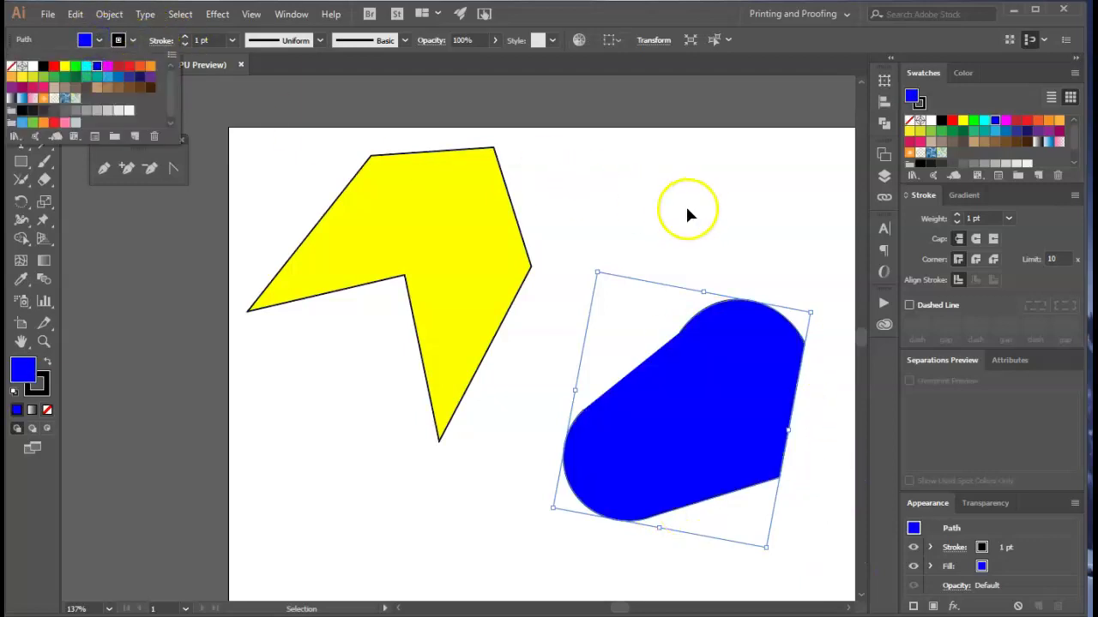
click(184, 36)
click(184, 36)
click(185, 36)
click(185, 36)
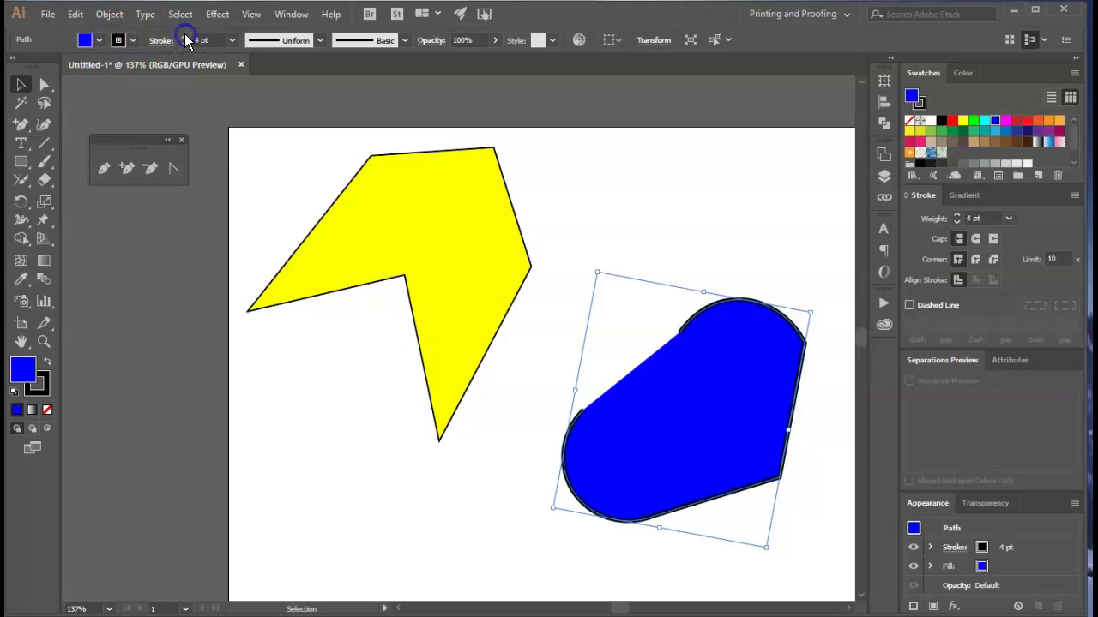
Reselect the blue shape and lasso-select its anchor points, then deselect them.
click(696, 131)
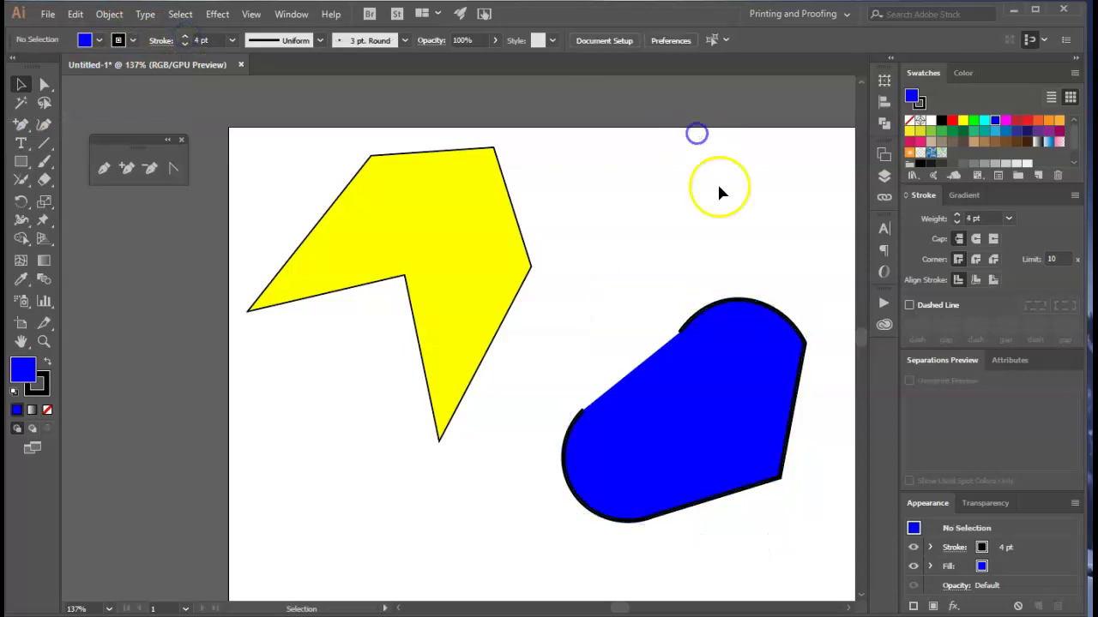
click(583, 421)
click(44, 104)
mouse_move(675, 315)
mouse_down()
mouse_move(597, 341)
mouse_move(566, 406)
mouse_up()
mouse_move(712, 360)
mouse_down()
mouse_move(667, 313)
mouse_move(852, 368)
mouse_up()
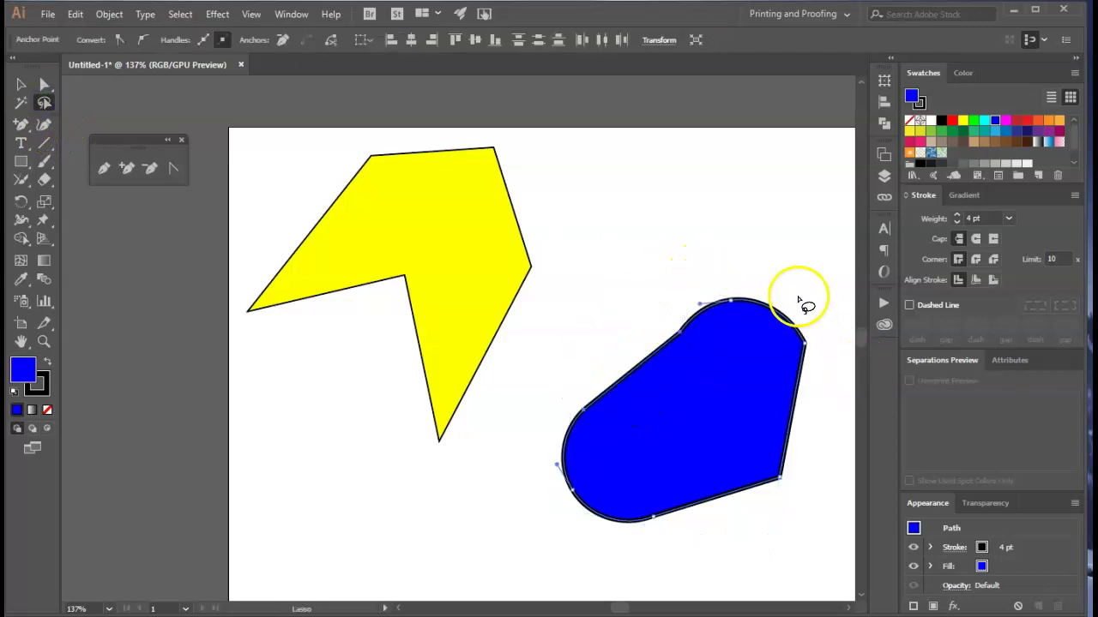
click(733, 246)
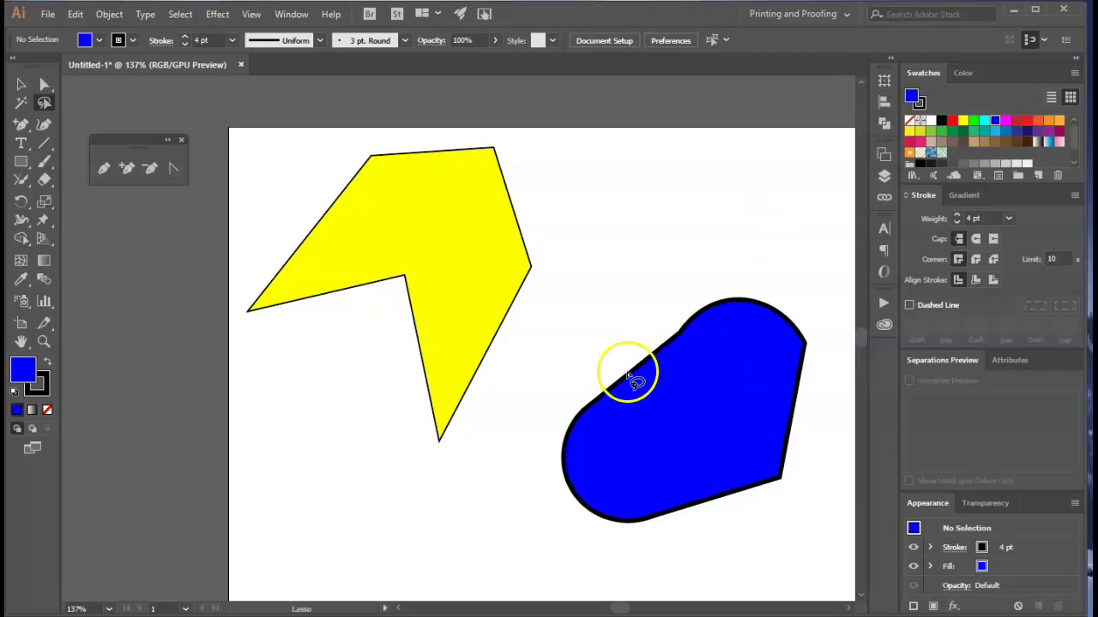
Move the blue shape up, rotate it about 25° clockwise and narrow it horizontally.
click(22, 81)
drag(614, 377, 613, 247)
drag(811, 173, 823, 272)
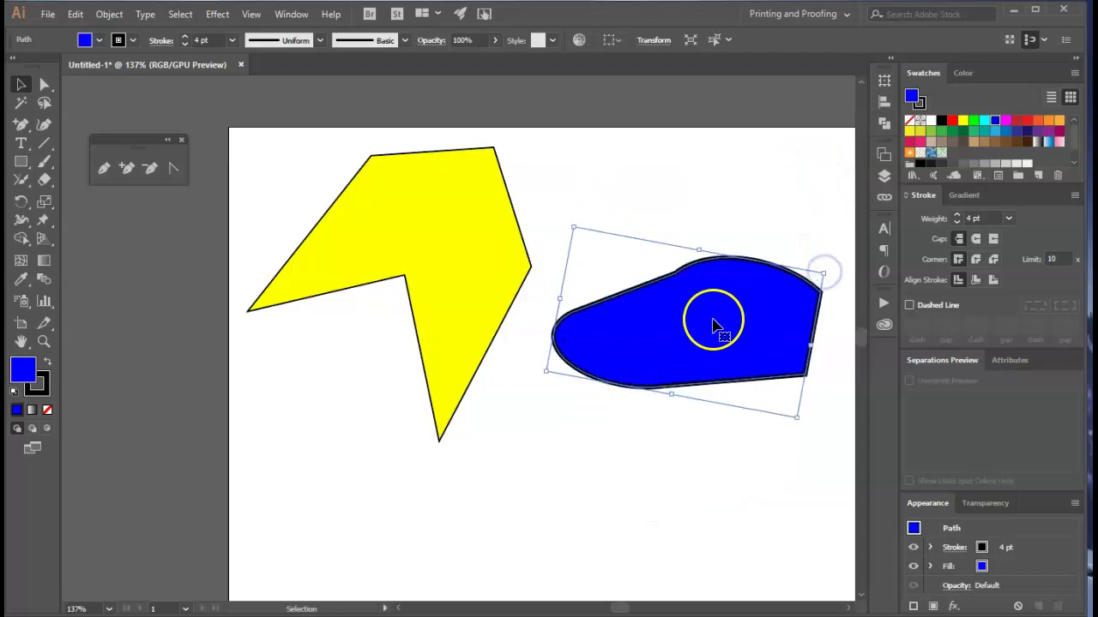
drag(560, 300, 601, 297)
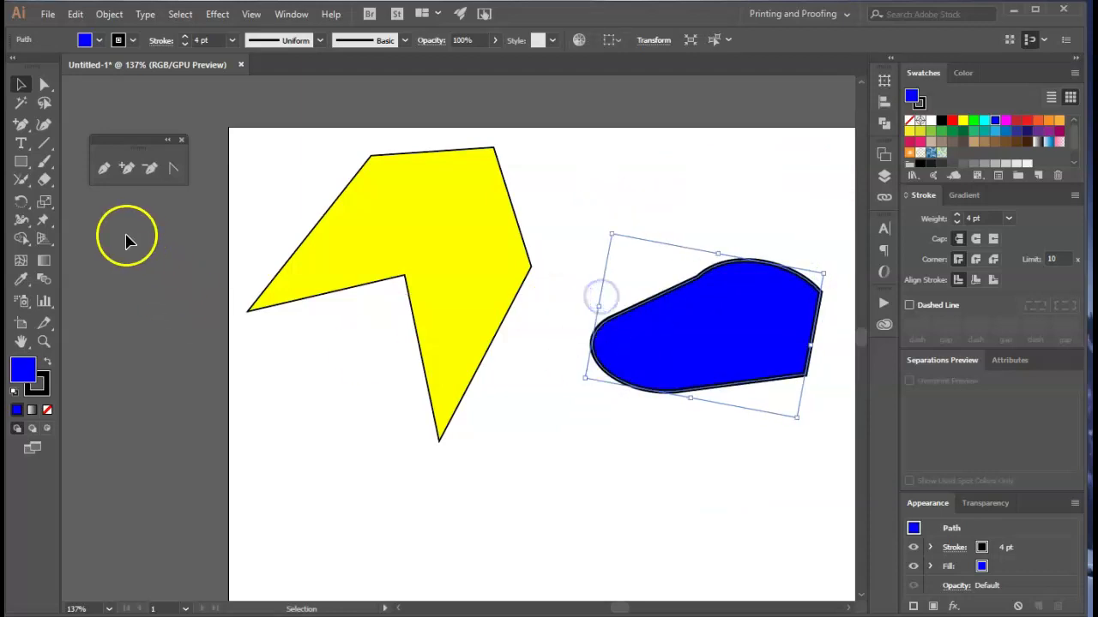
click(22, 143)
drag(21, 150, 114, 163)
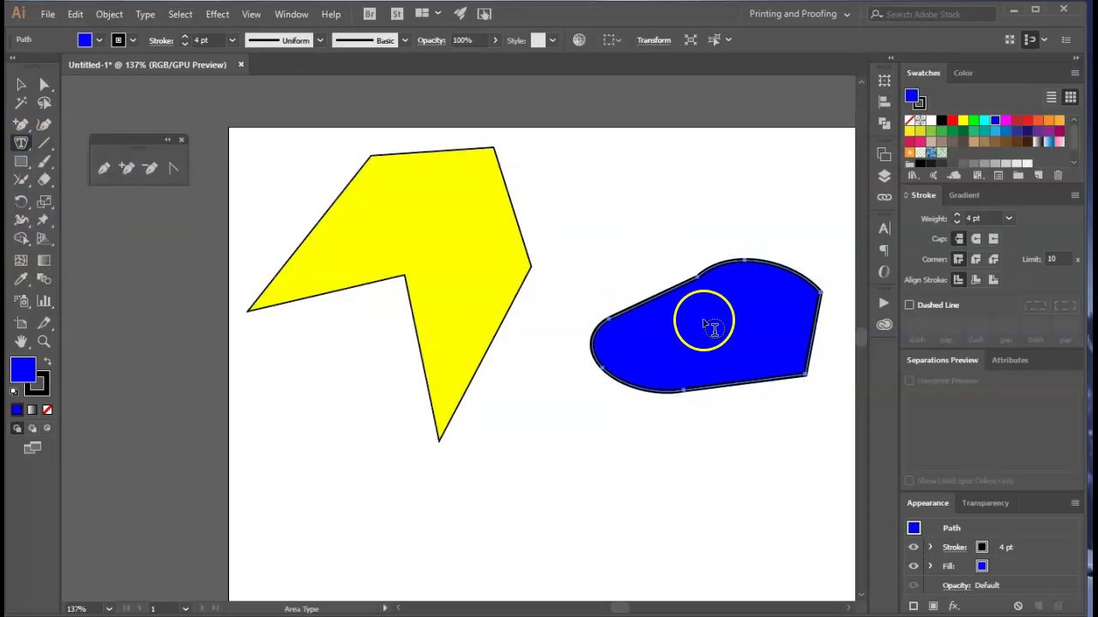
Make the blue shape an area-type frame reading 'Type words in here. It will fill in the shape.'.
click(652, 301)
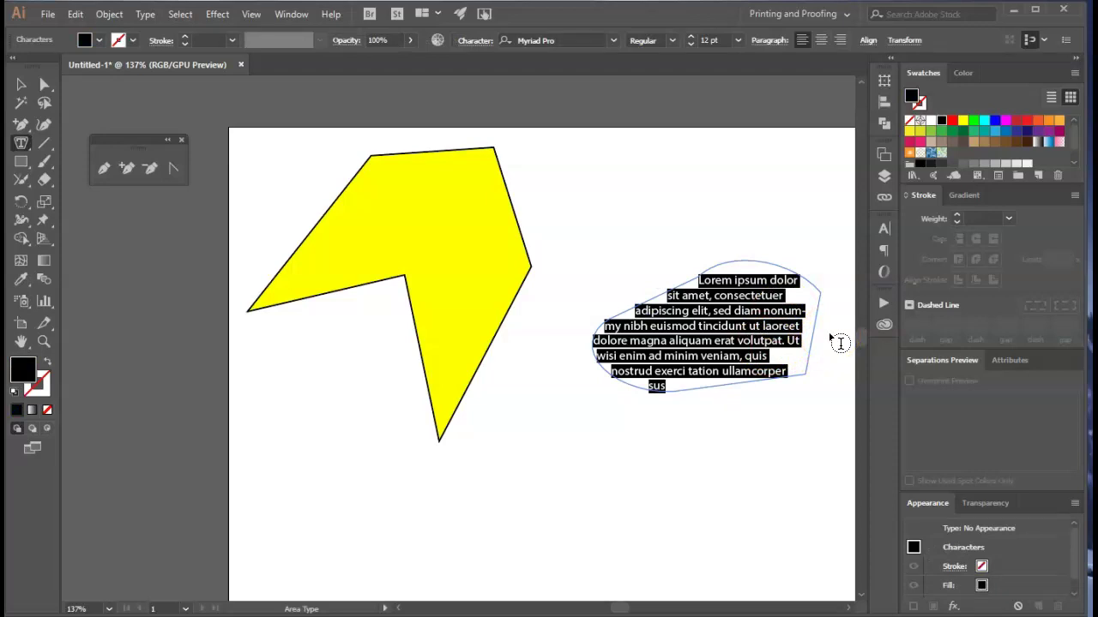
text(Type)
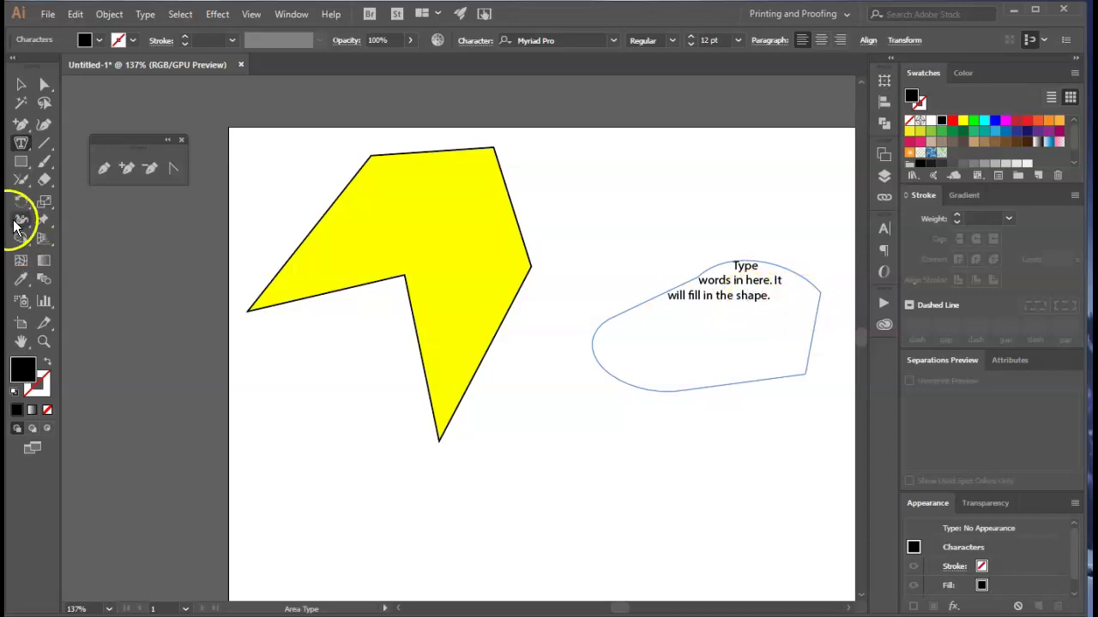
click(22, 143)
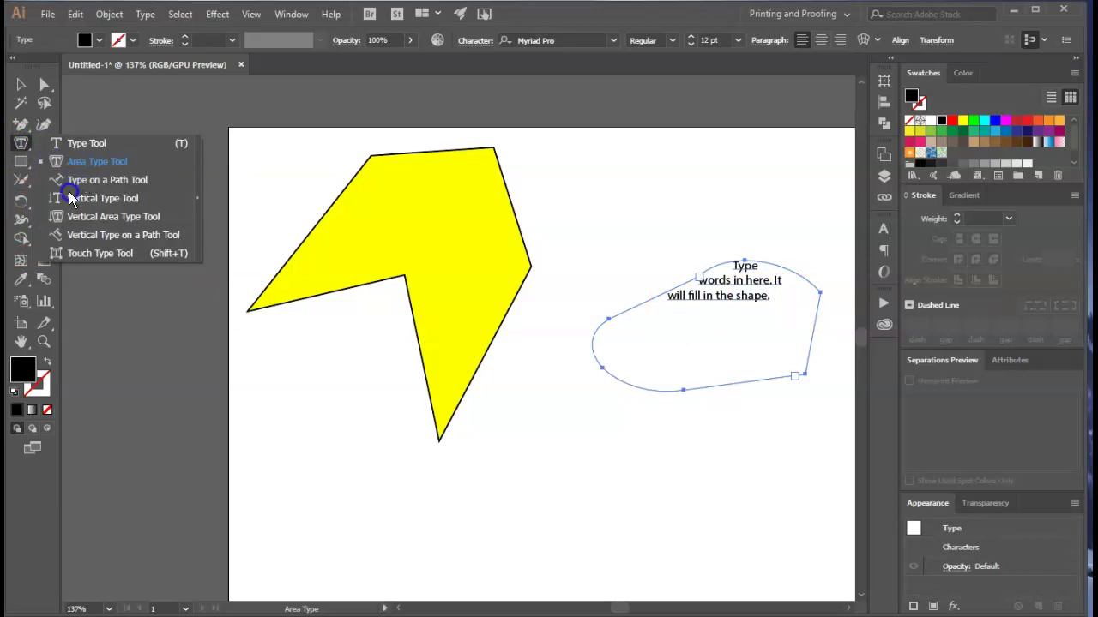
Draw a small ellipse near the lower left of the page.
click(76, 182)
click(28, 164)
click(32, 165)
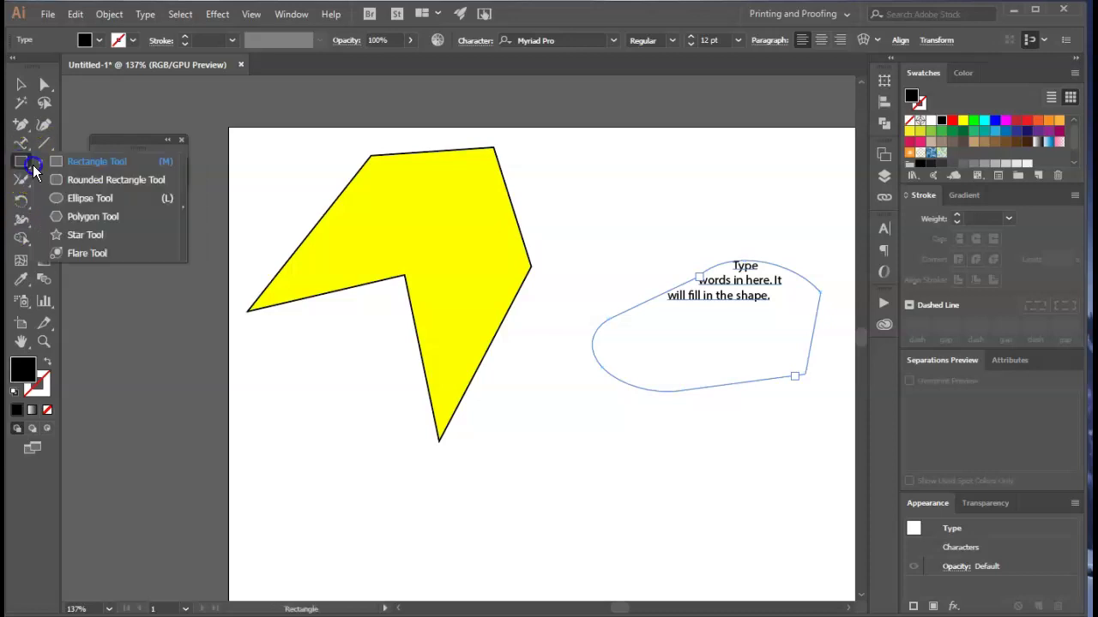
click(98, 201)
drag(330, 512, 423, 592)
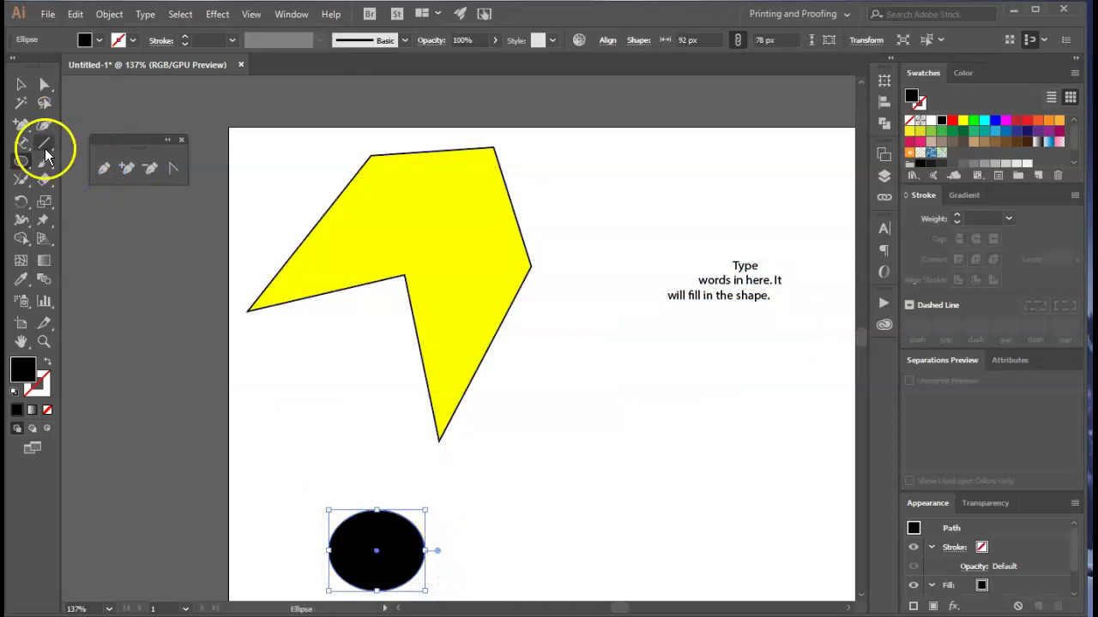
Type 'Typing on a path' along the ellipse's top edge, then deselect it.
click(19, 150)
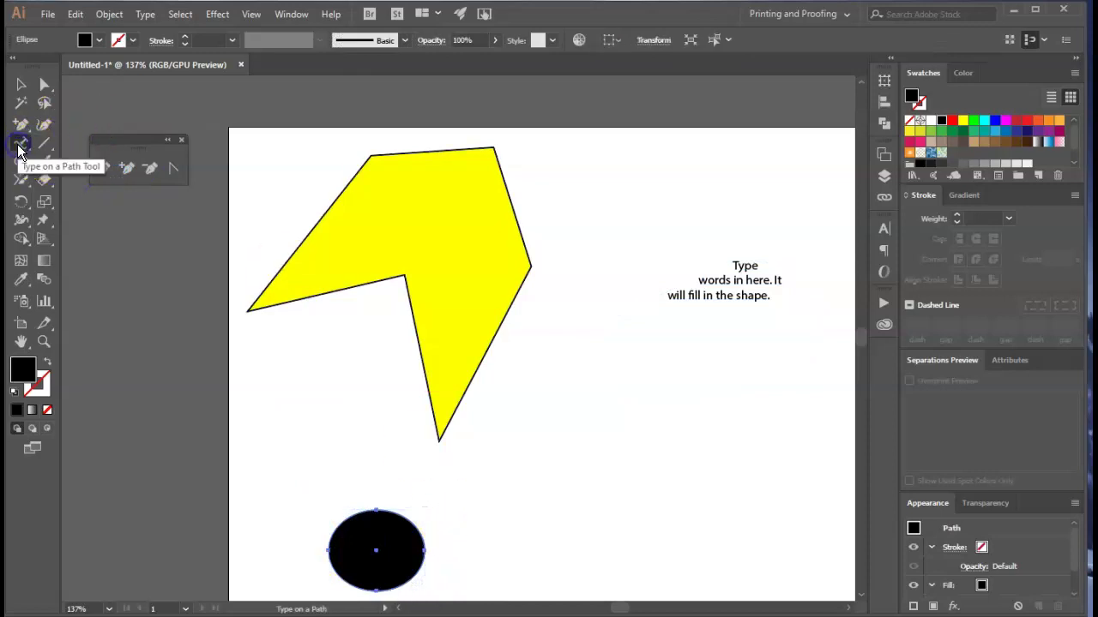
click(341, 521)
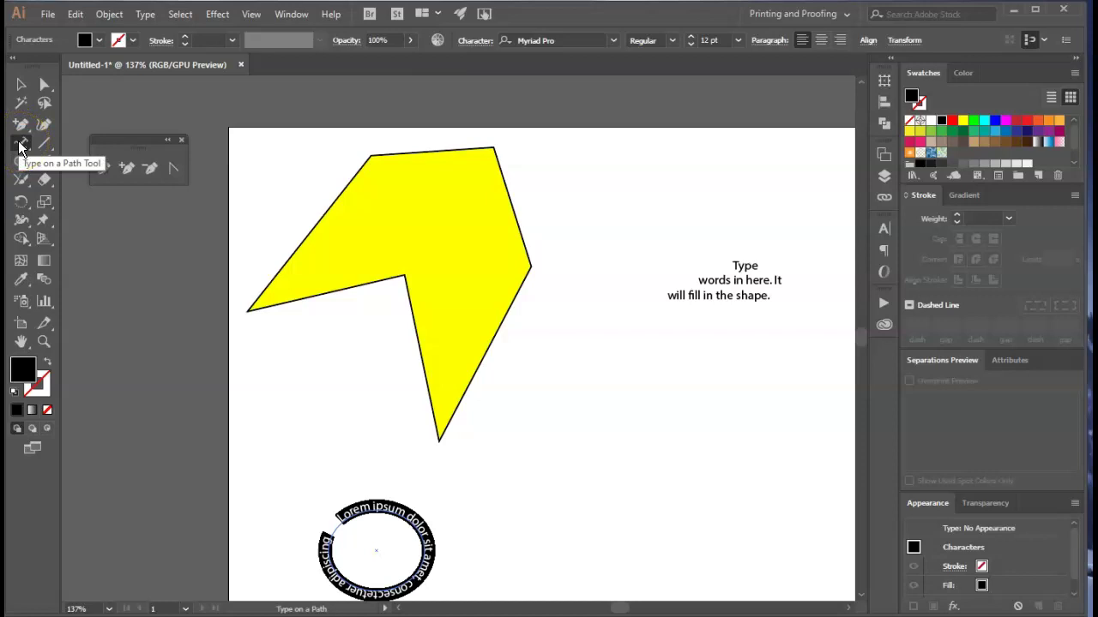
text(Typing on a path)
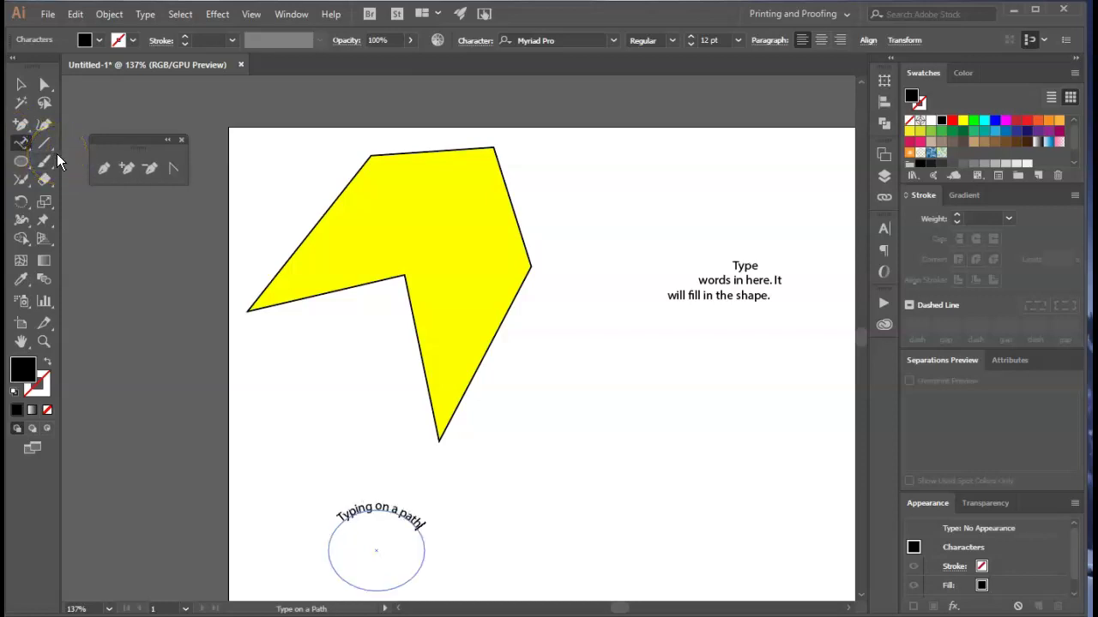
click(392, 515)
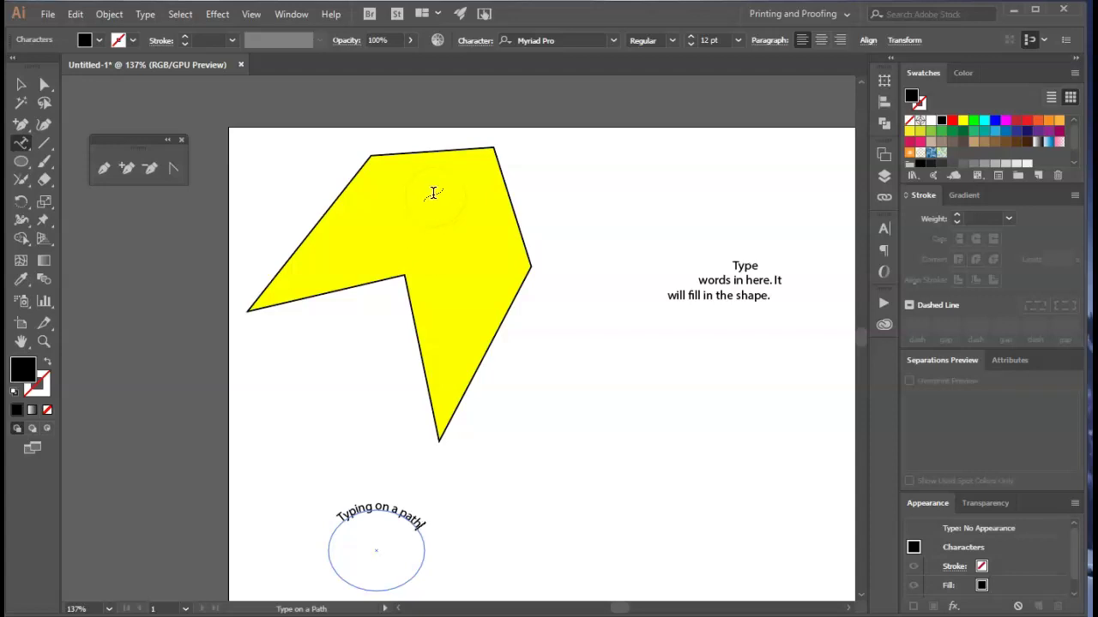
click(20, 84)
click(622, 441)
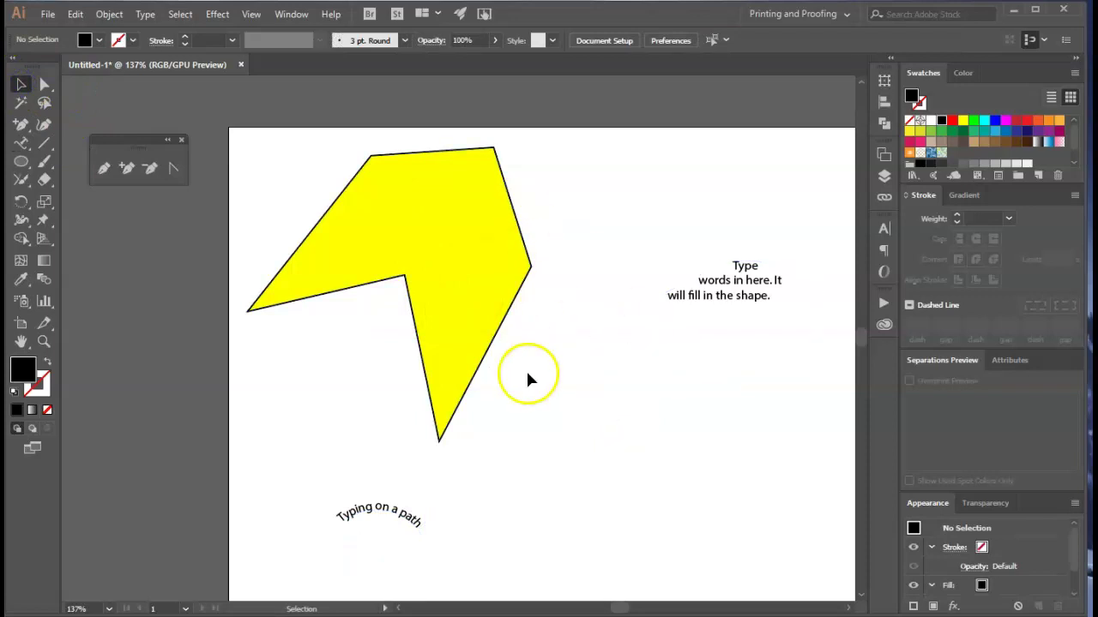
Paint a small black squiggle near the lower right with the Paintbrush.
click(46, 163)
mouse_move(670, 426)
mouse_down()
mouse_move(643, 471)
mouse_move(667, 462)
mouse_up()
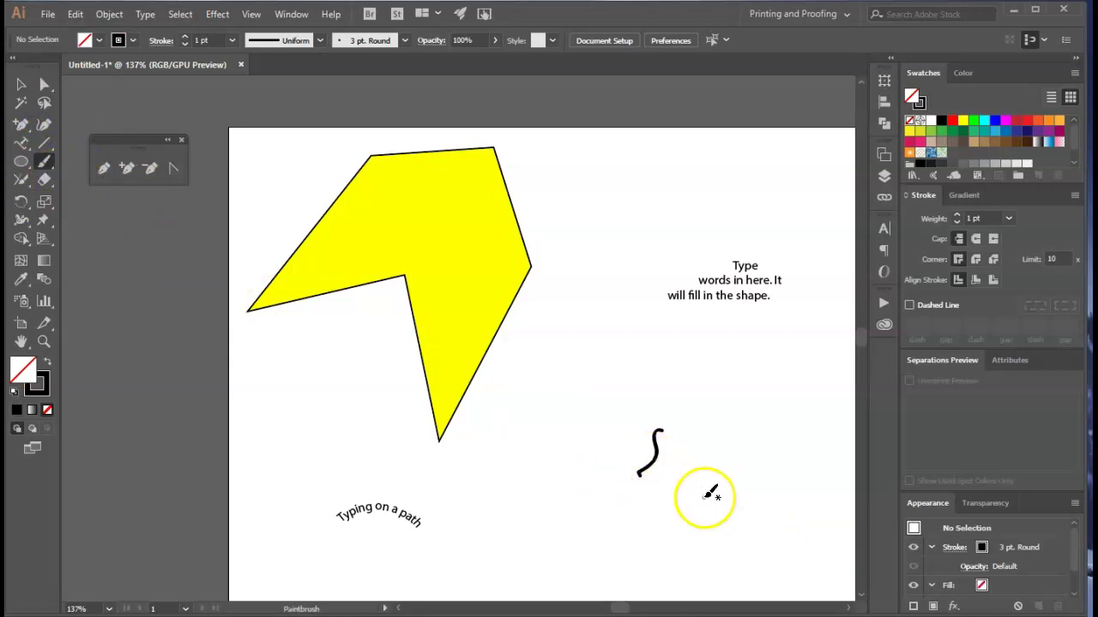
click(20, 86)
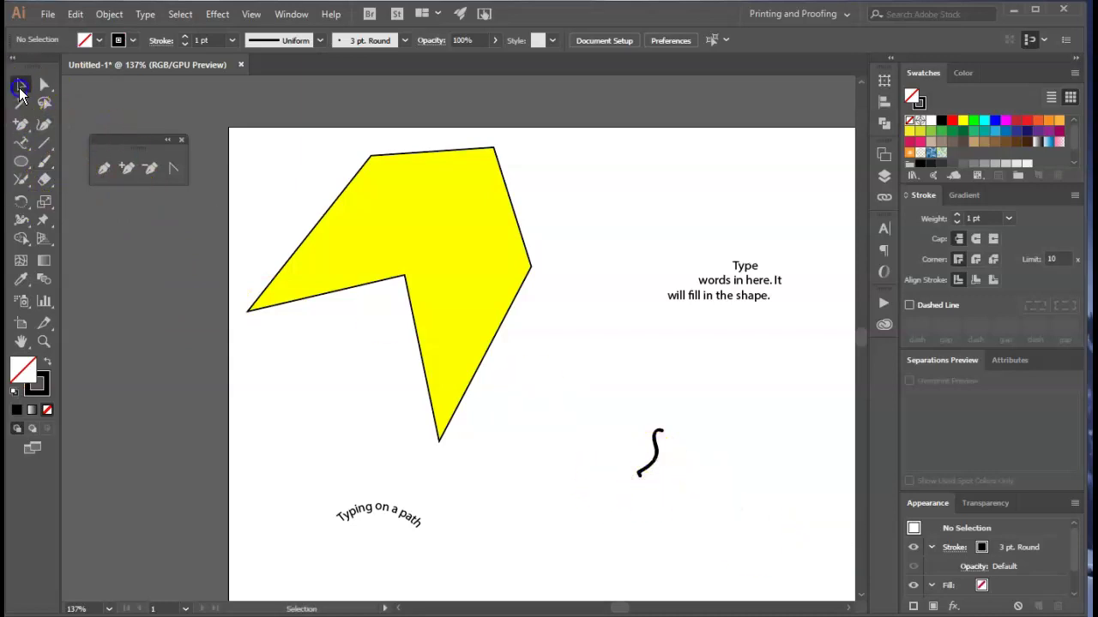
Show the Brushes panel and give the yellow polygon a Leather Seam brush outline.
click(288, 15)
click(394, 261)
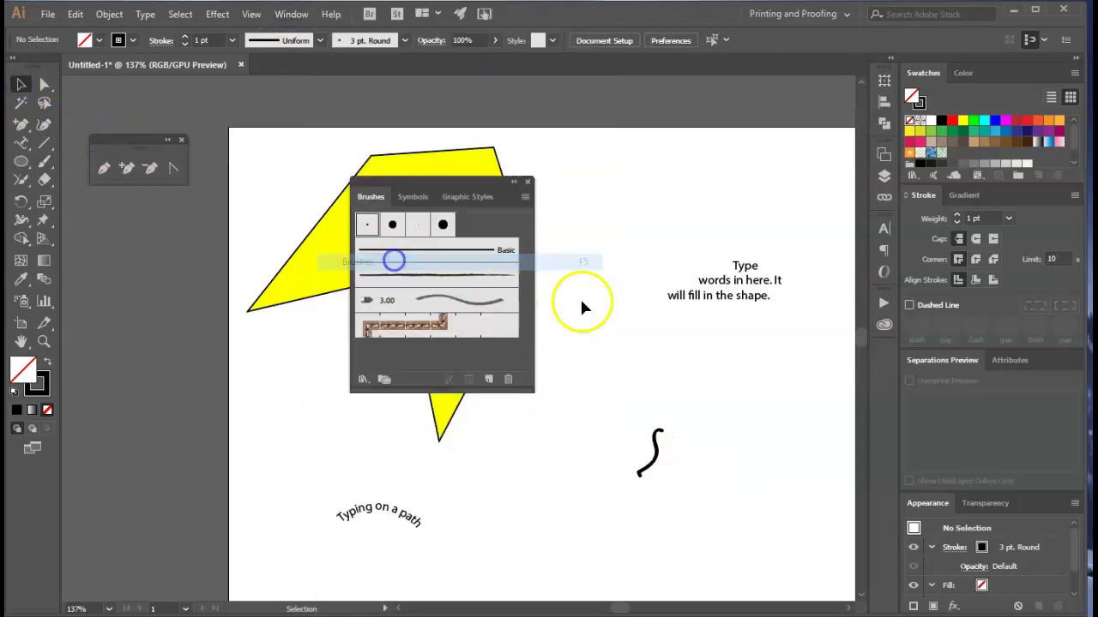
drag(495, 182, 731, 151)
click(505, 318)
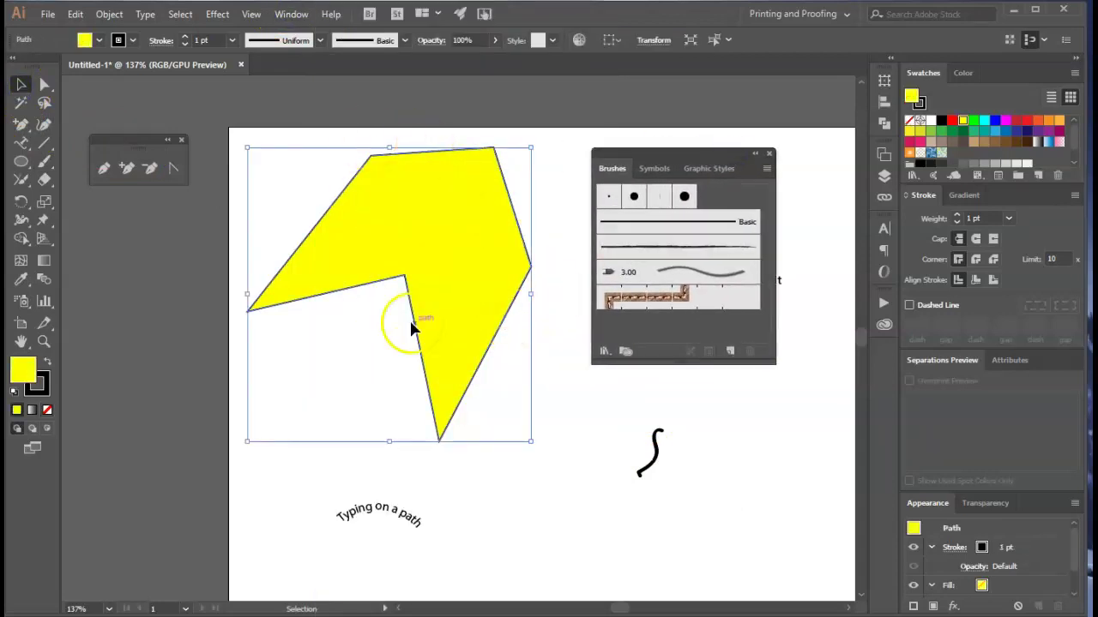
click(669, 249)
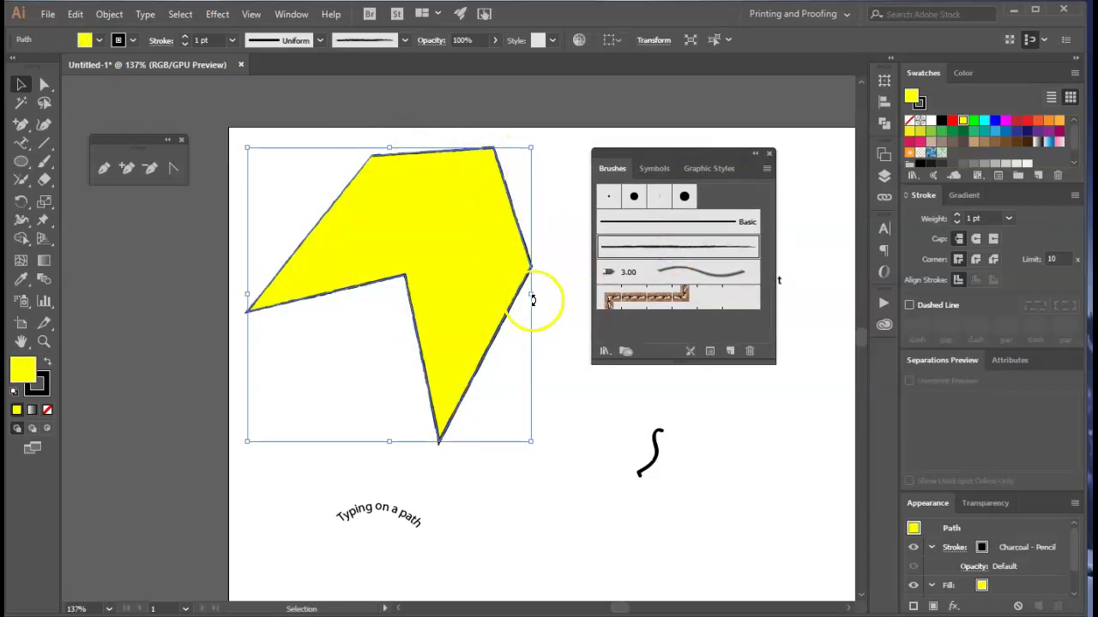
click(638, 304)
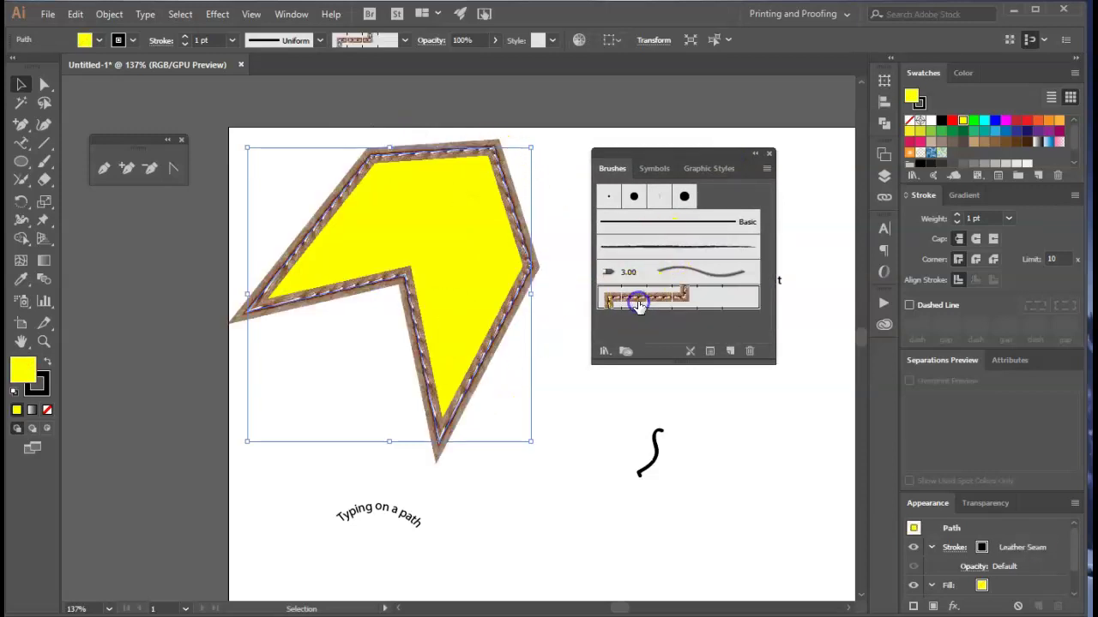
click(707, 307)
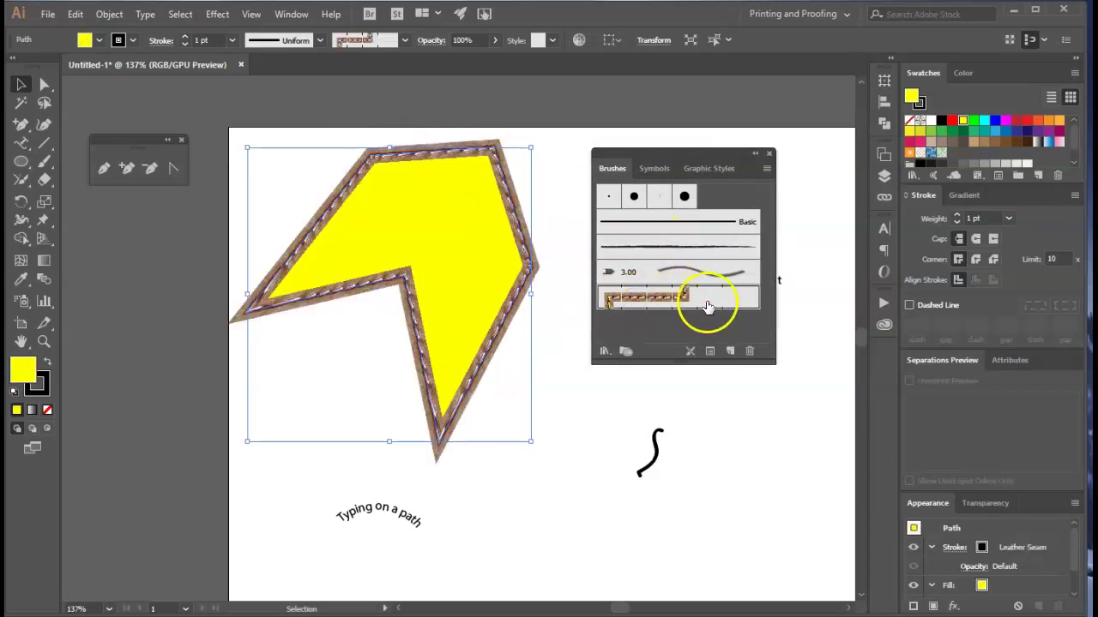
click(556, 367)
click(477, 375)
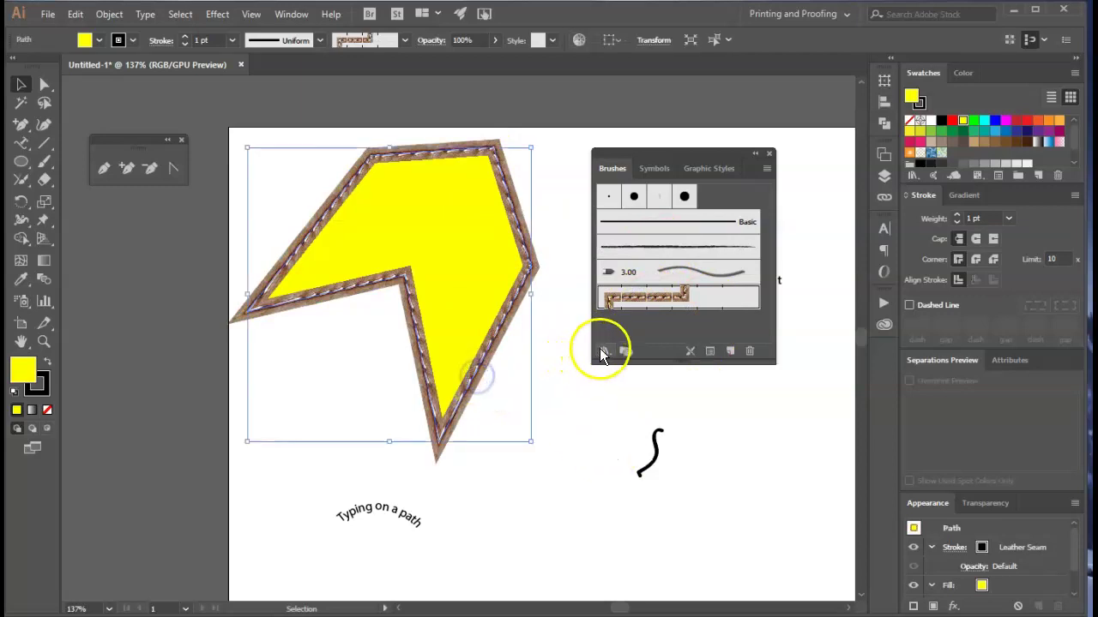
click(605, 350)
click(652, 410)
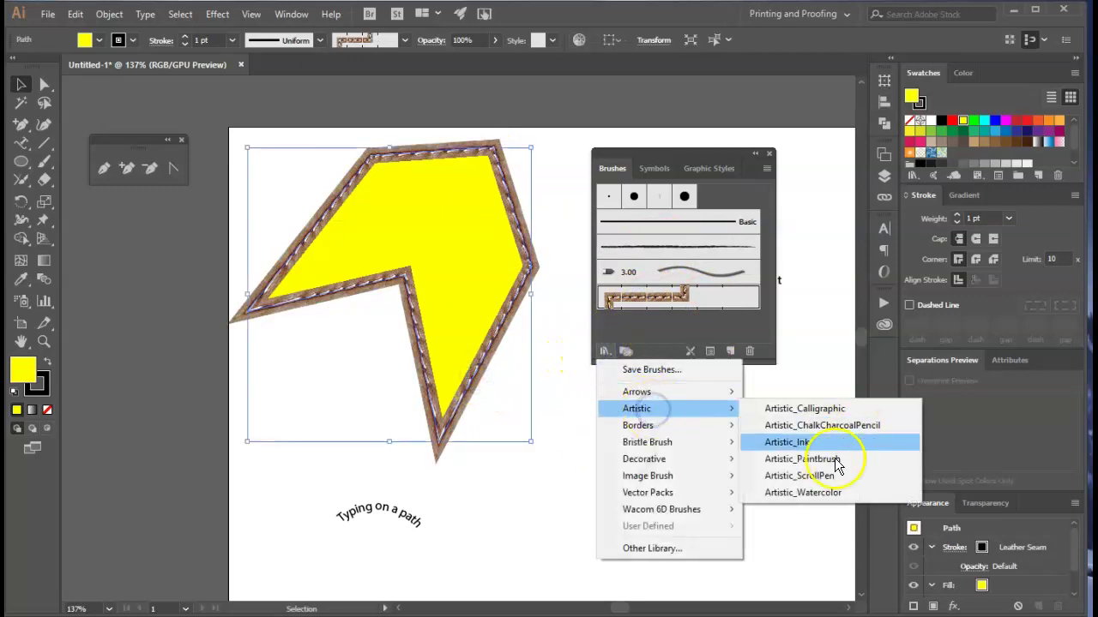
Return the polygon's outline to Charcoal - Pencil and reveal the Decorative brush library list.
click(798, 442)
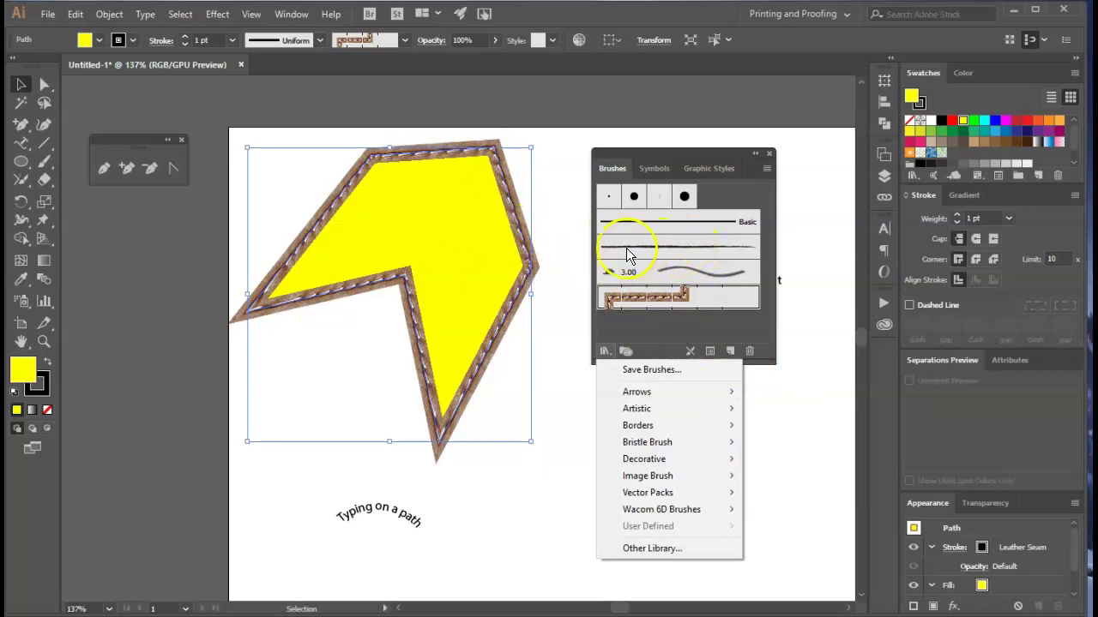
click(656, 248)
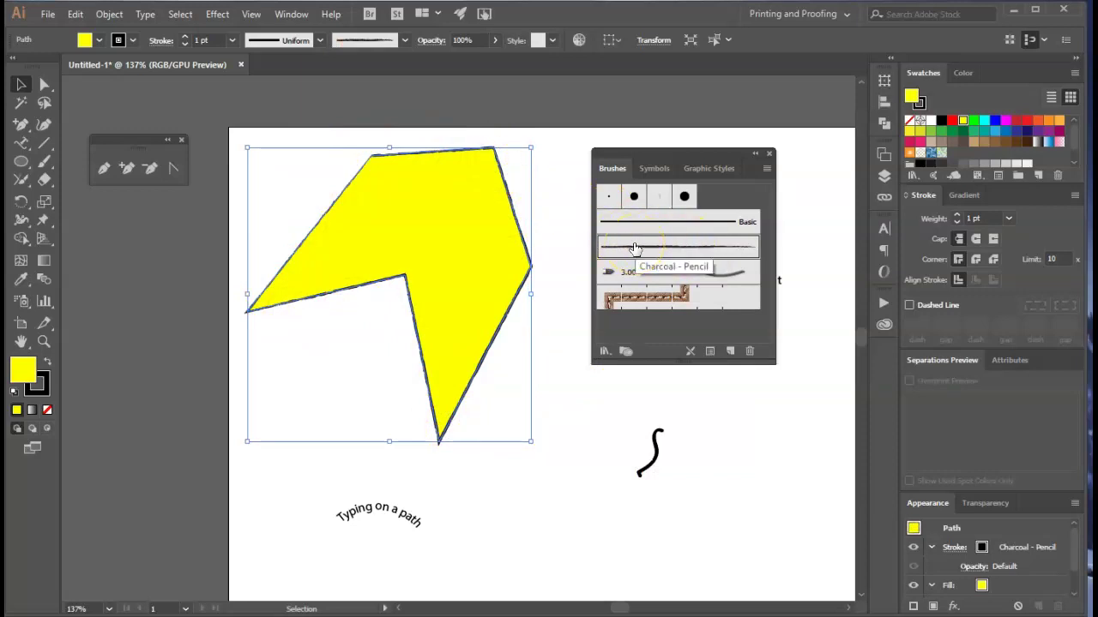
click(605, 350)
mouse_move(635, 410)
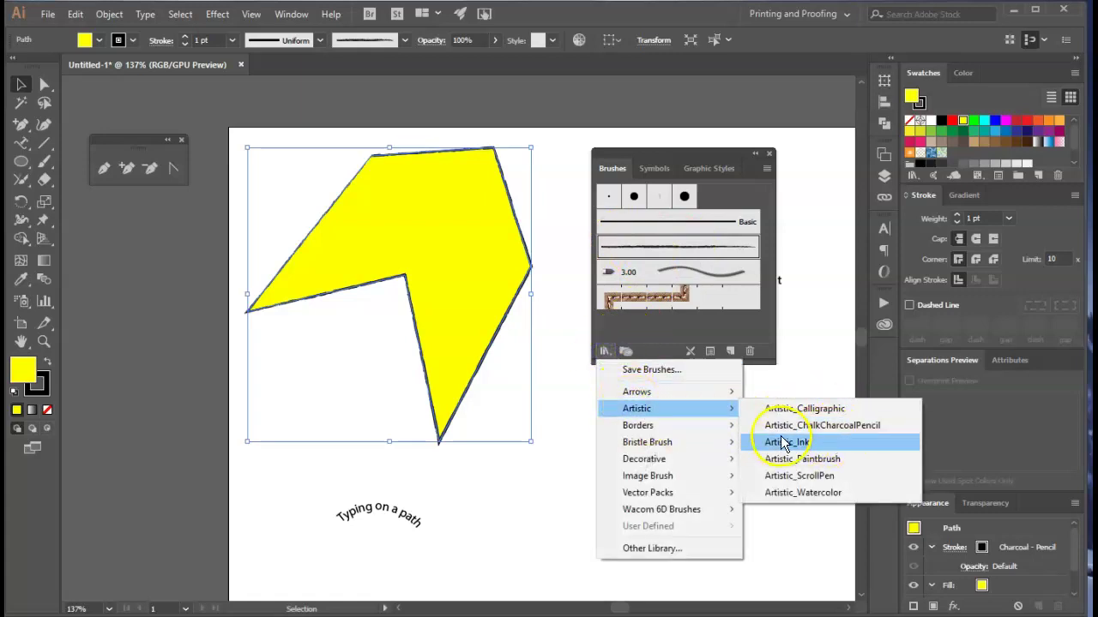
mouse_move(707, 463)
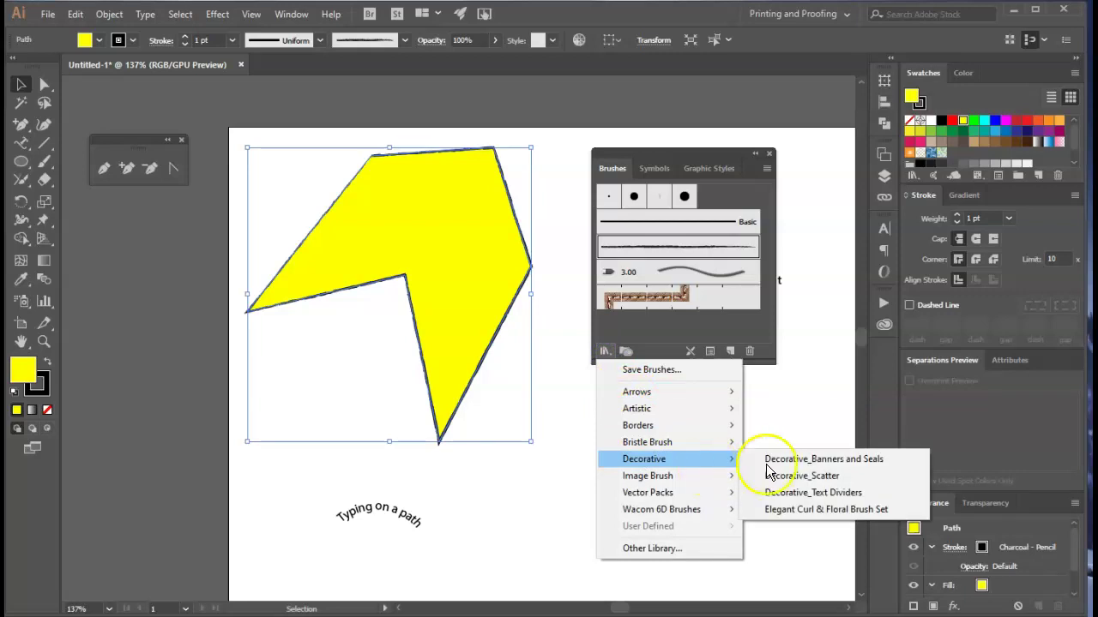
Open the Decorative_Scatter library and apply Dots, then Bubbles, to the polygon's outline.
click(816, 483)
drag(591, 313, 708, 319)
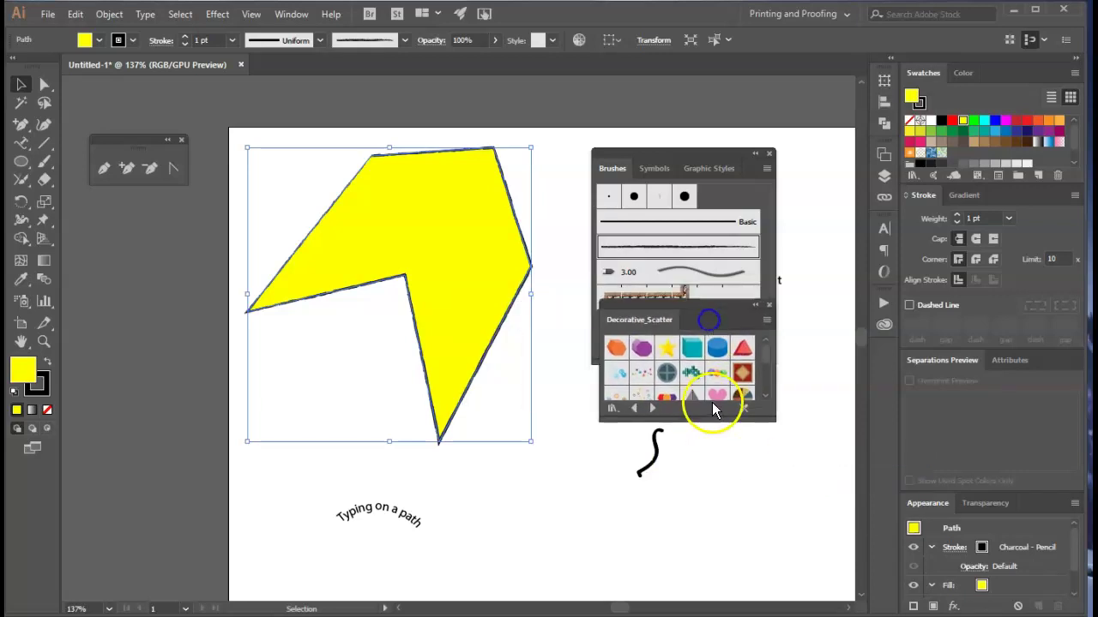
drag(706, 419, 711, 475)
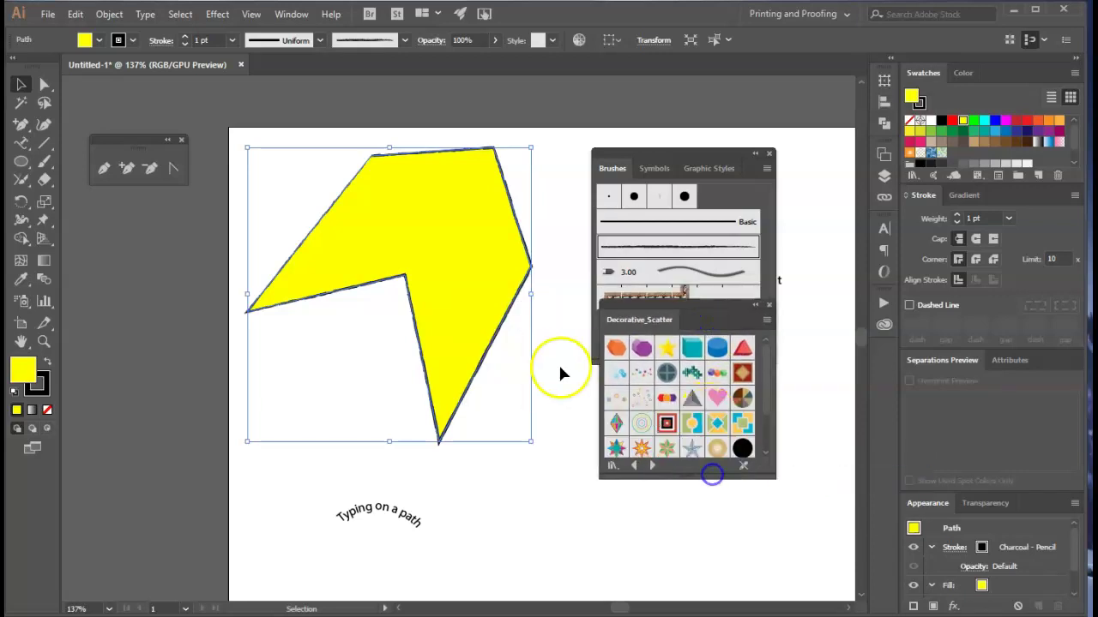
click(617, 399)
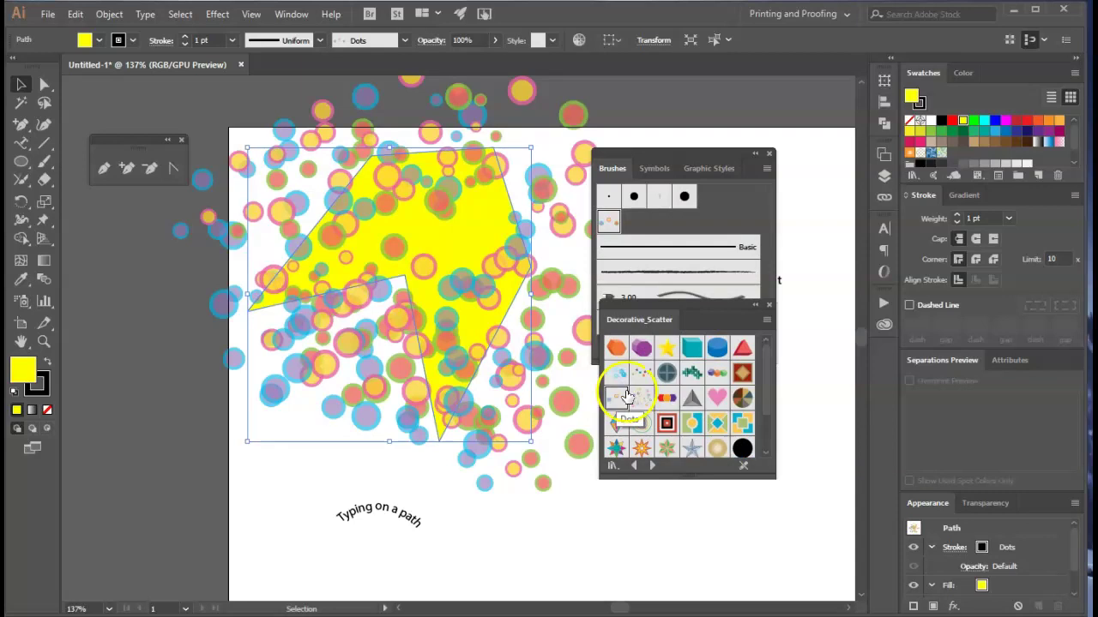
click(617, 374)
click(665, 394)
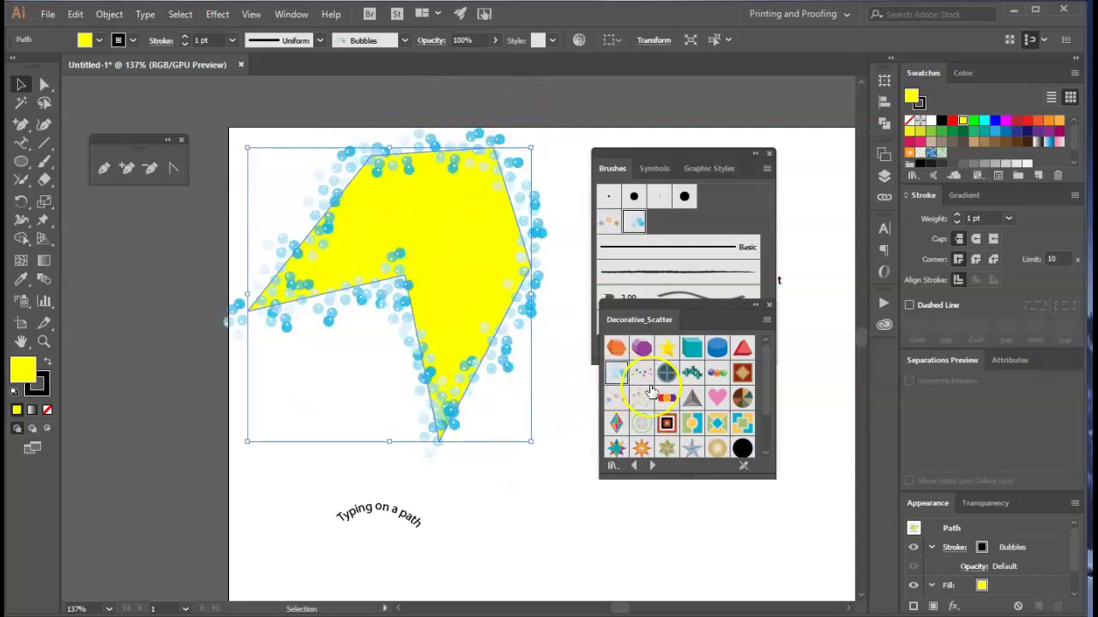
Reapply Bubbles to reshuffle the bubble layout and float the Appearance panel.
drag(705, 319, 720, 258)
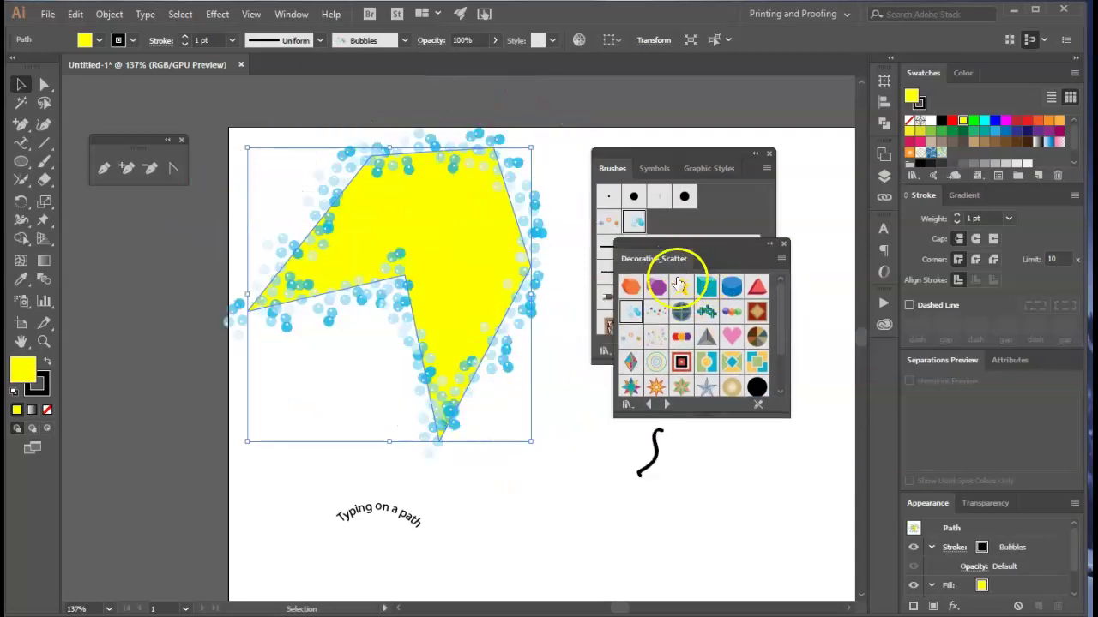
click(755, 403)
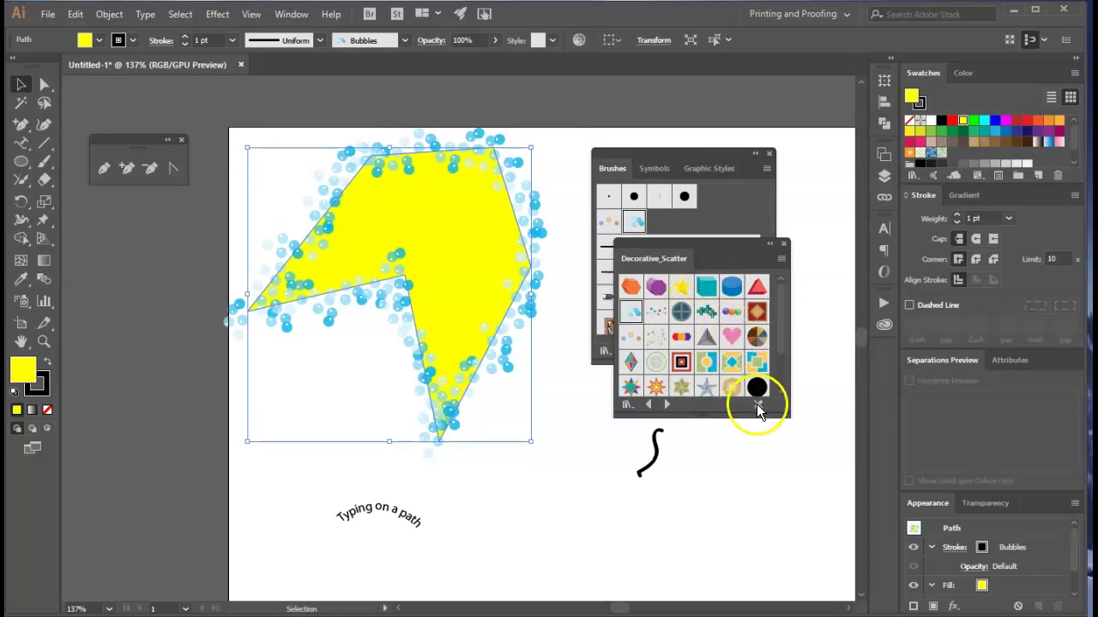
click(631, 312)
click(632, 314)
click(631, 314)
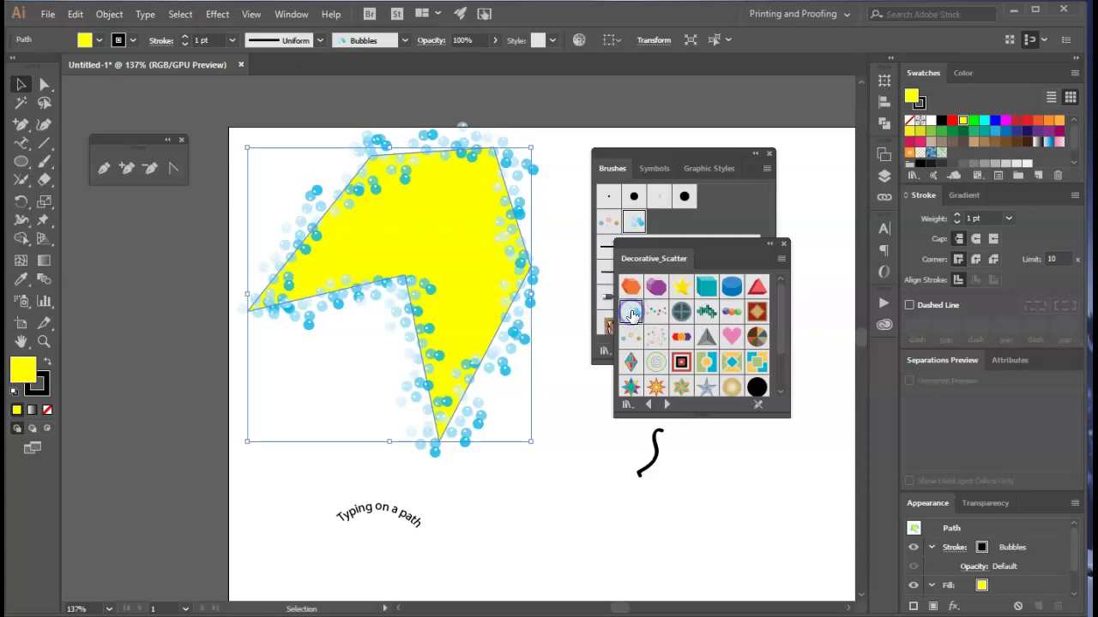
click(933, 509)
drag(933, 508, 833, 372)
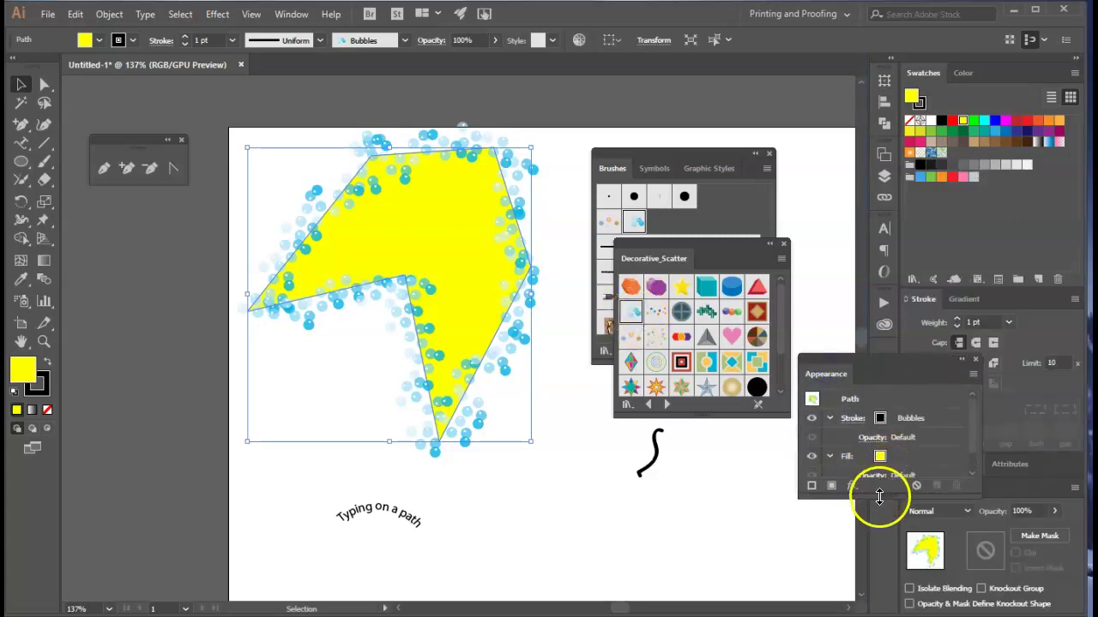
Enlarge the floating Appearance panel and view the outline's brush choices.
drag(879, 498, 874, 611)
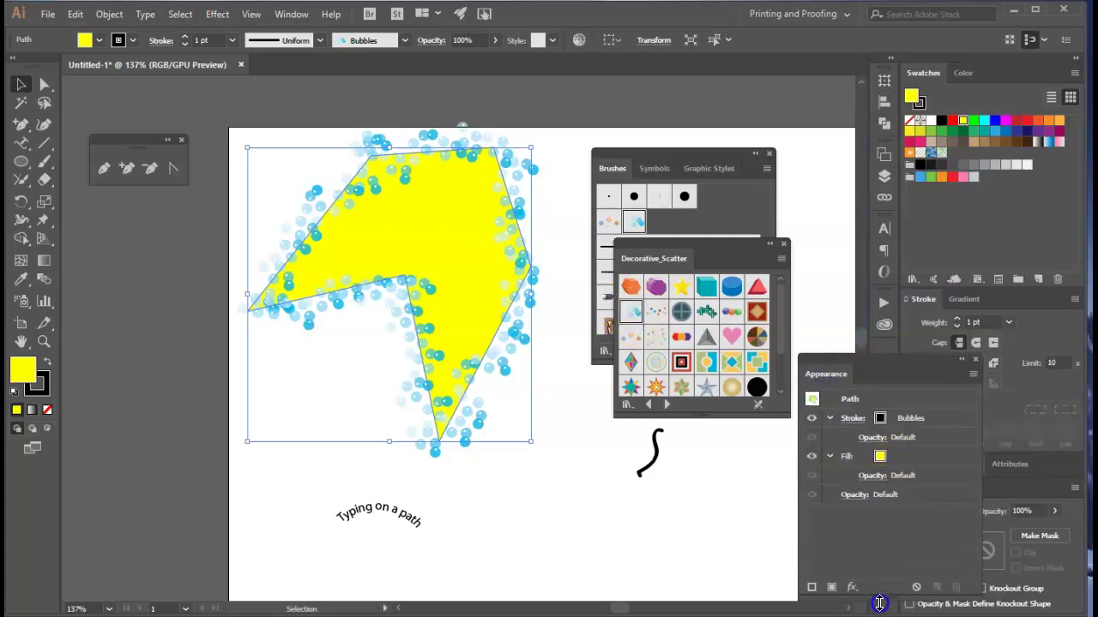
click(909, 429)
click(954, 419)
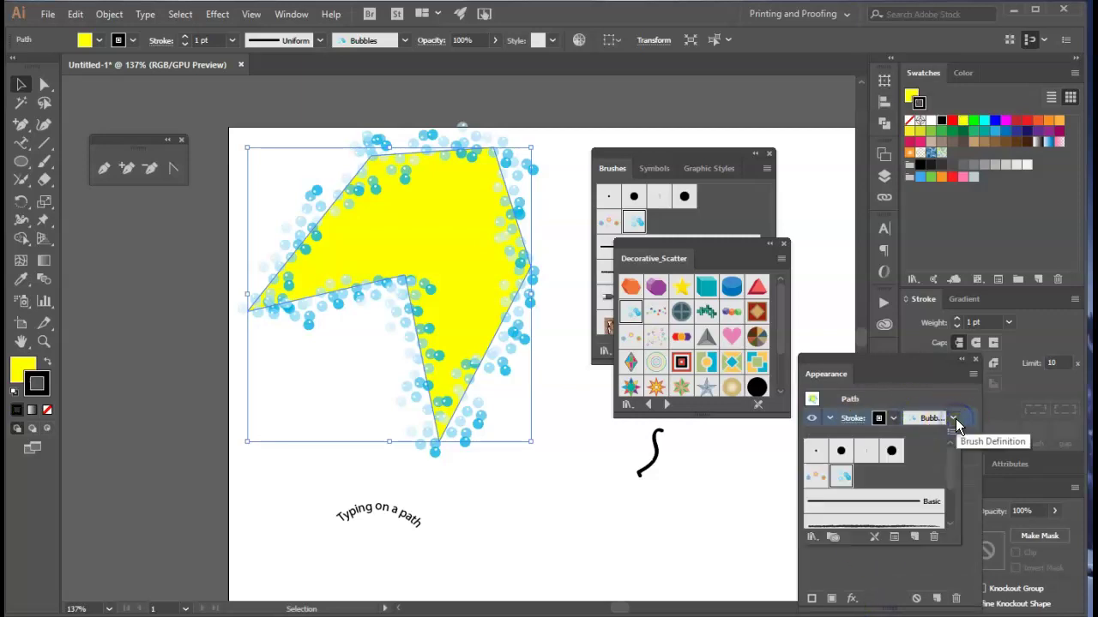
click(955, 419)
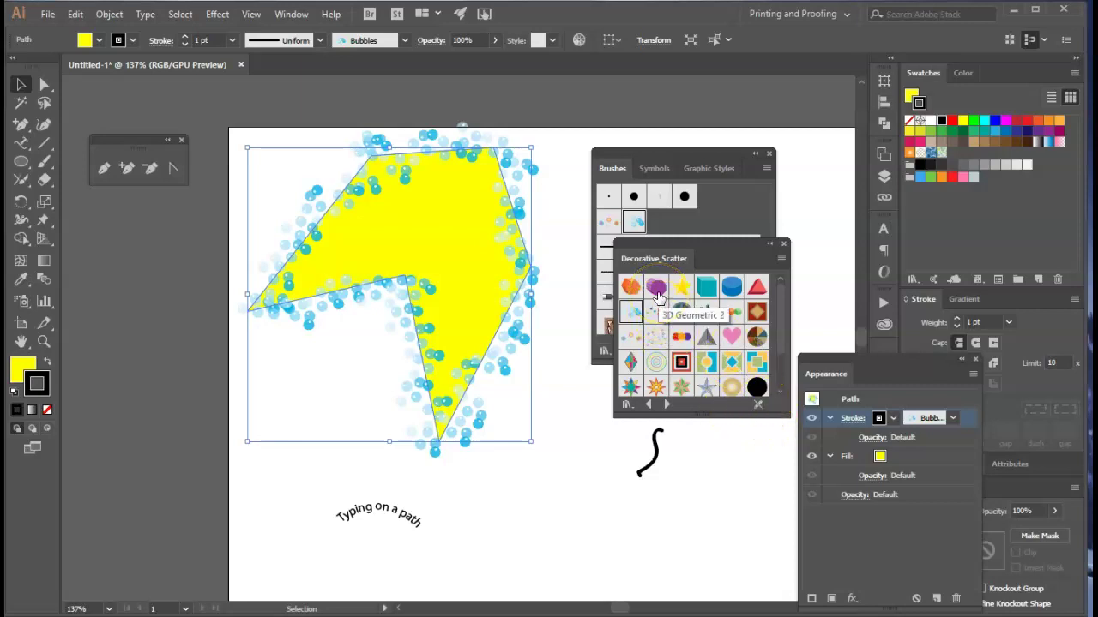
Try Star 2 and Prism scatters, keep Cubes on the outline, and close Decorative_Scatter.
click(656, 388)
click(630, 386)
click(630, 362)
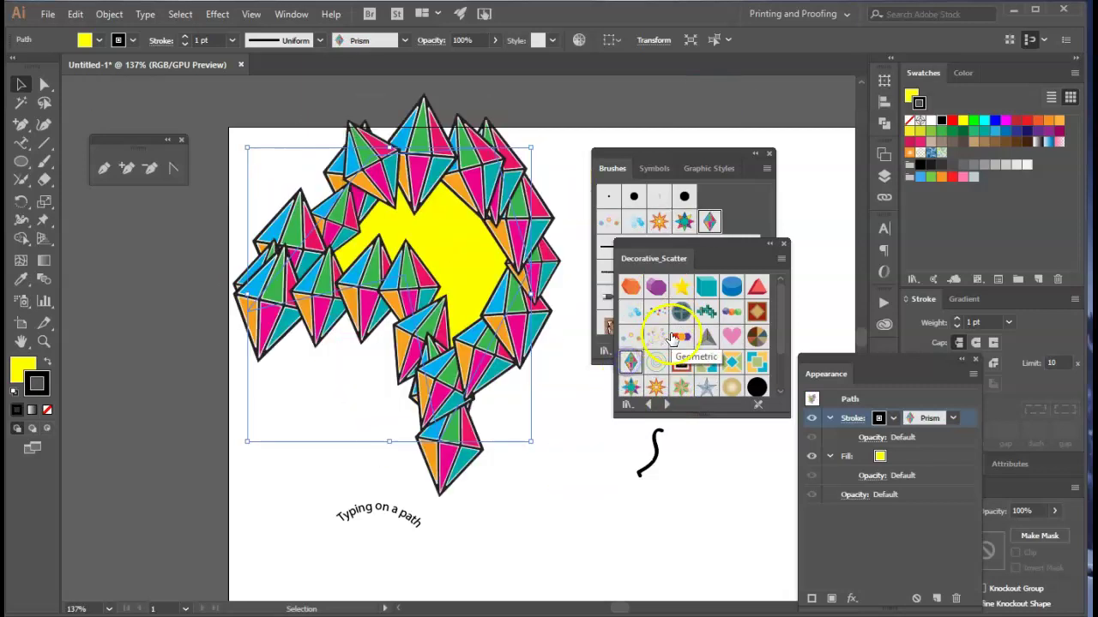
click(732, 311)
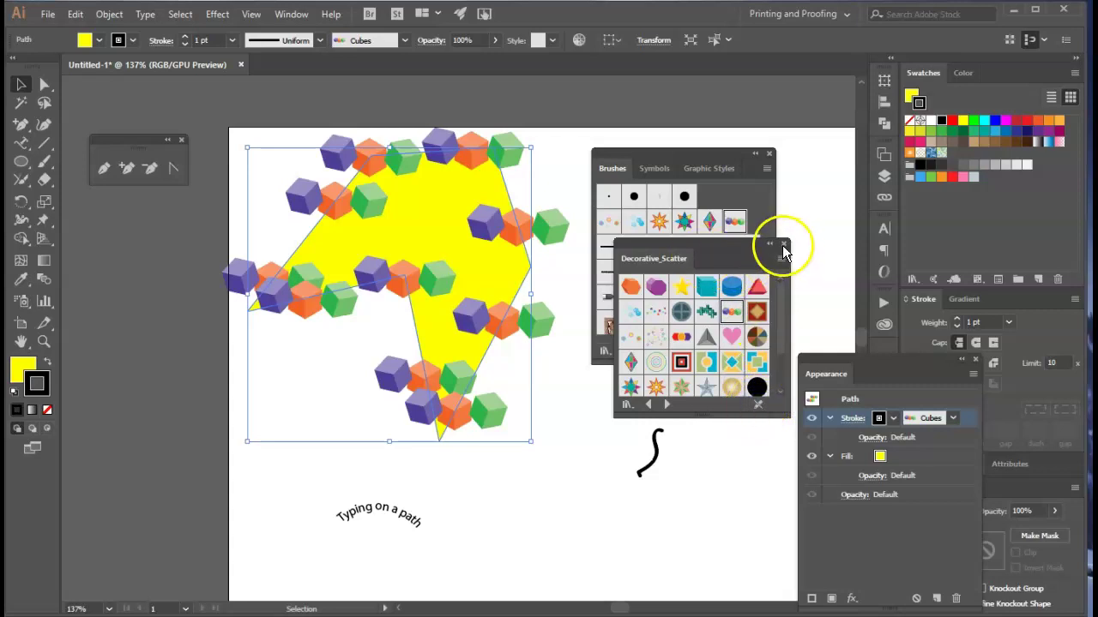
click(783, 247)
click(656, 447)
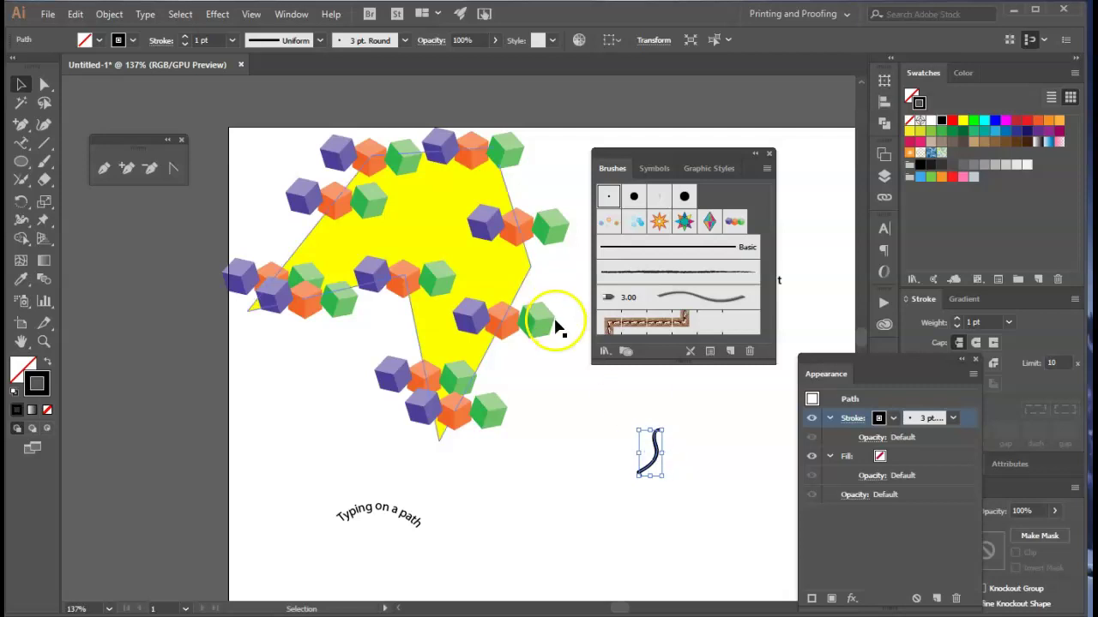
Shorten the S squiggle and nudge it slightly.
drag(654, 460, 696, 470)
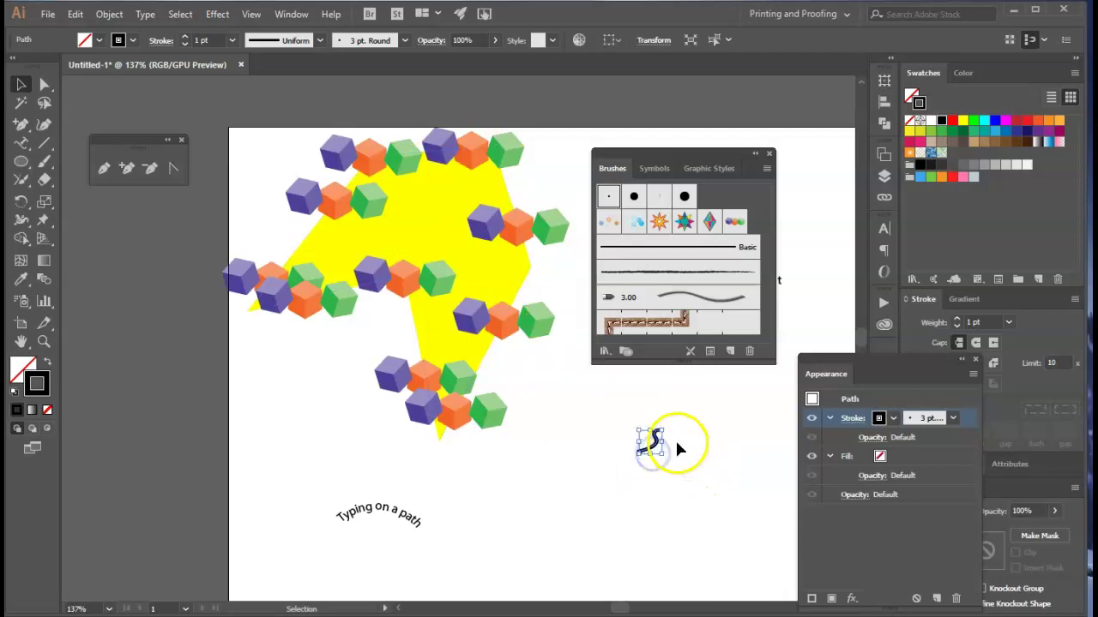
drag(674, 431, 678, 434)
click(673, 454)
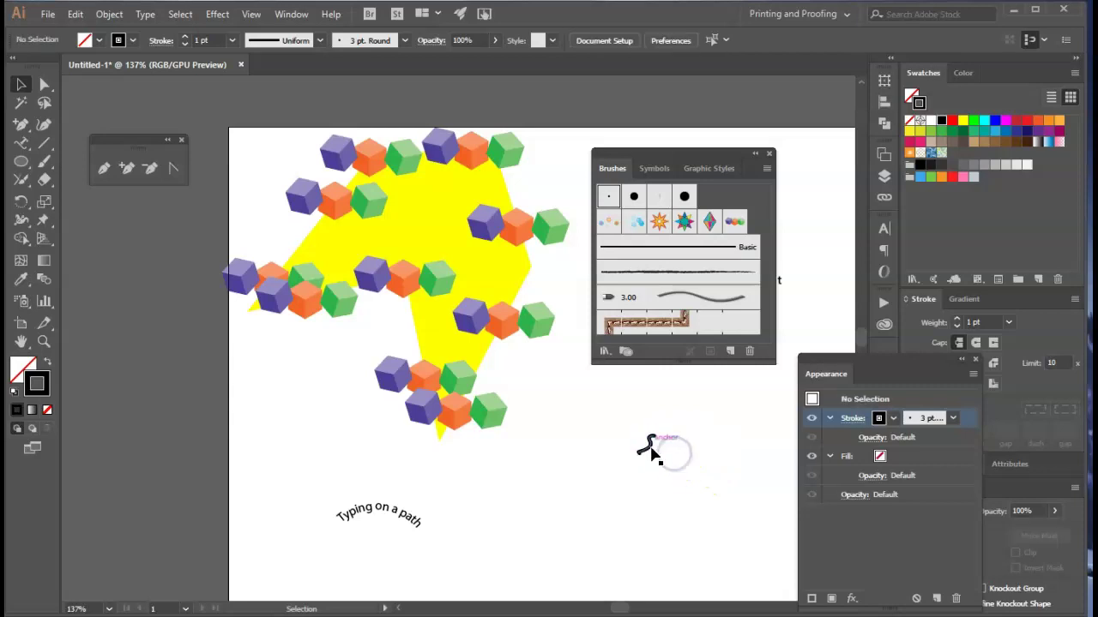
Make the S squiggle into Art Brush 1, an art brush with Tints colourization.
mouse_move(645, 464)
mouse_down()
mouse_move(728, 184)
mouse_move(729, 197)
mouse_up()
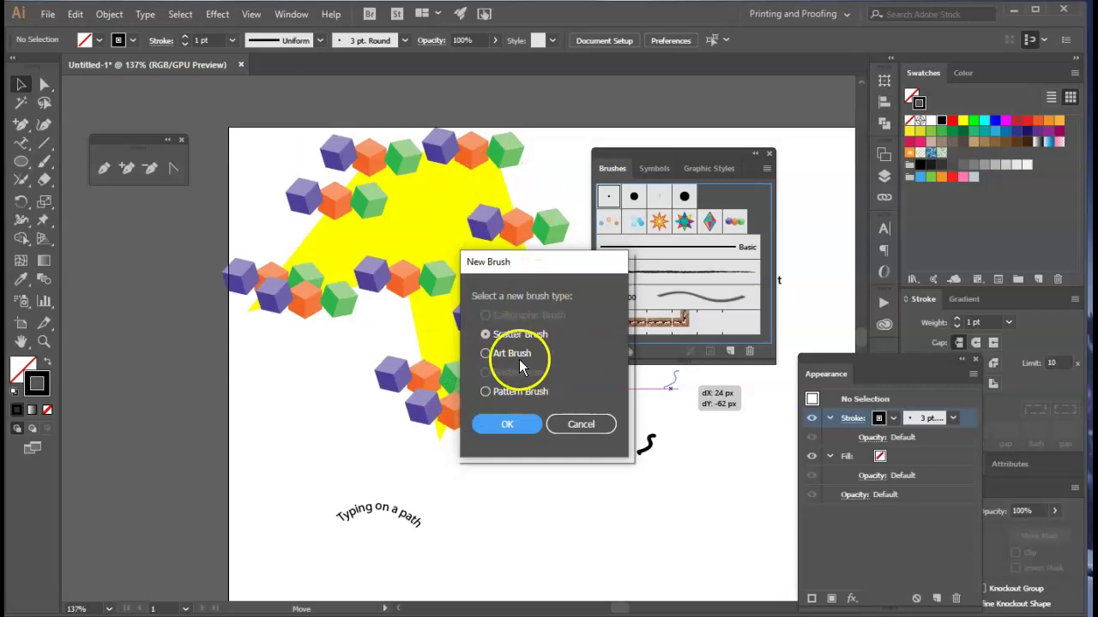
click(486, 353)
click(505, 423)
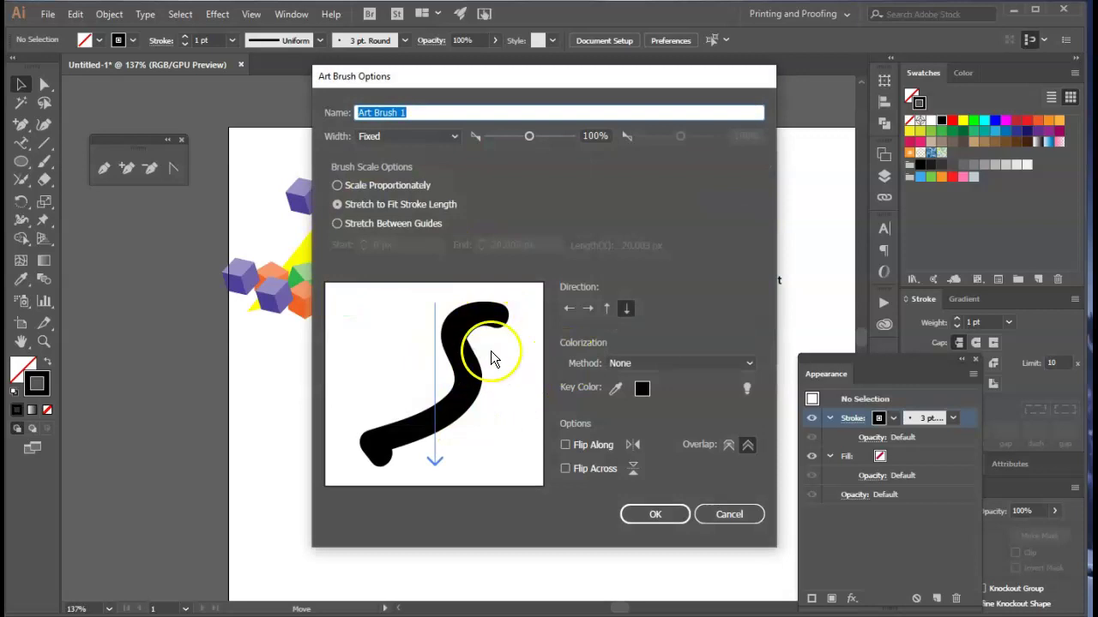
click(631, 363)
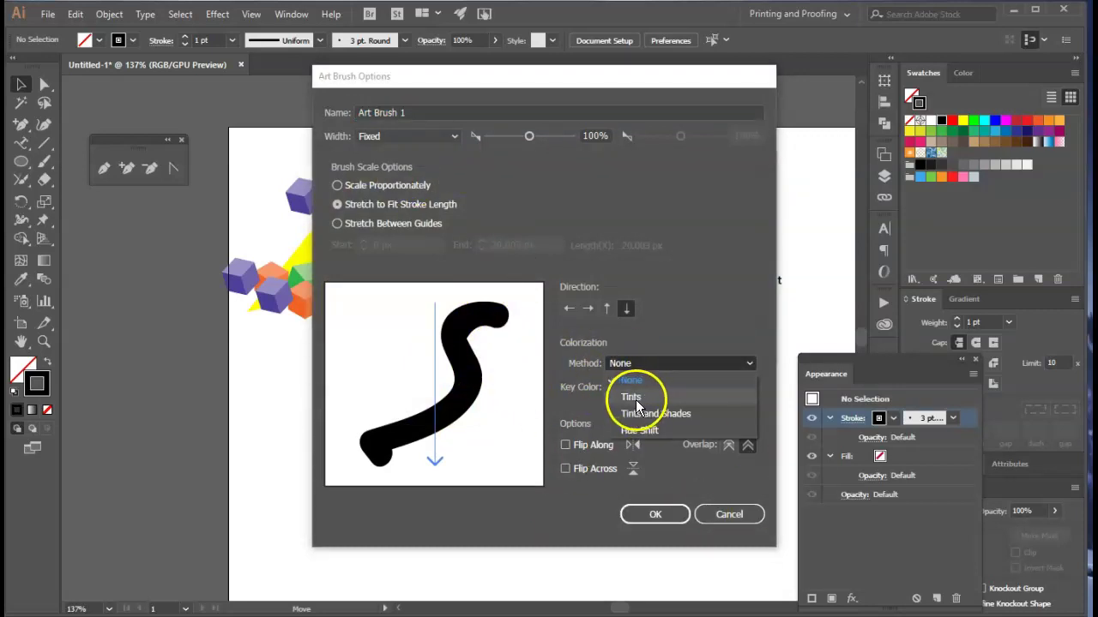
click(632, 398)
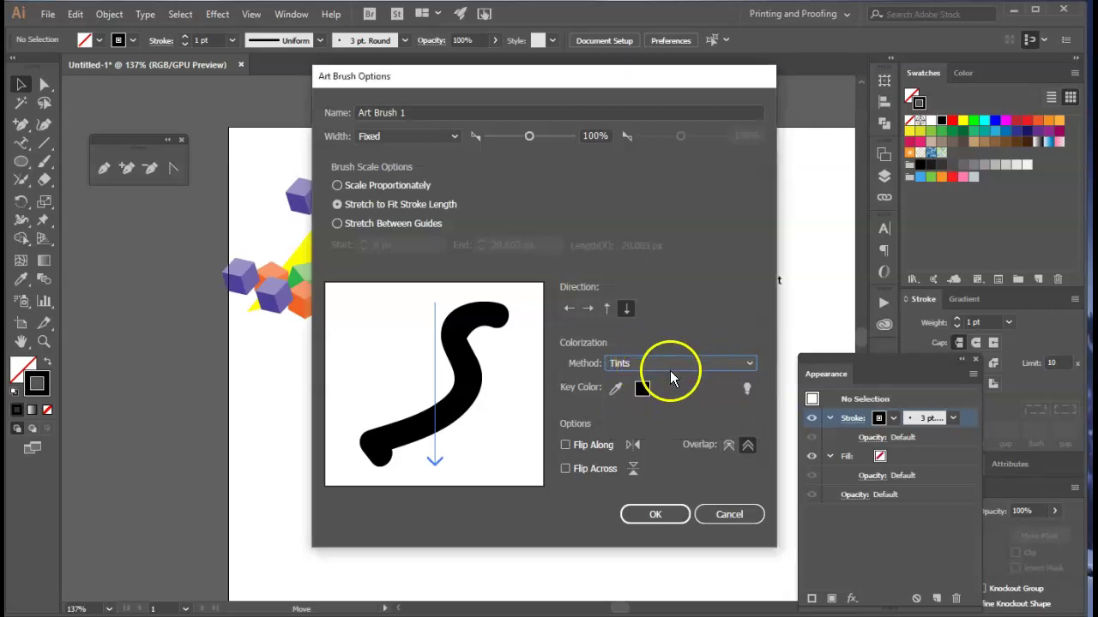
click(655, 514)
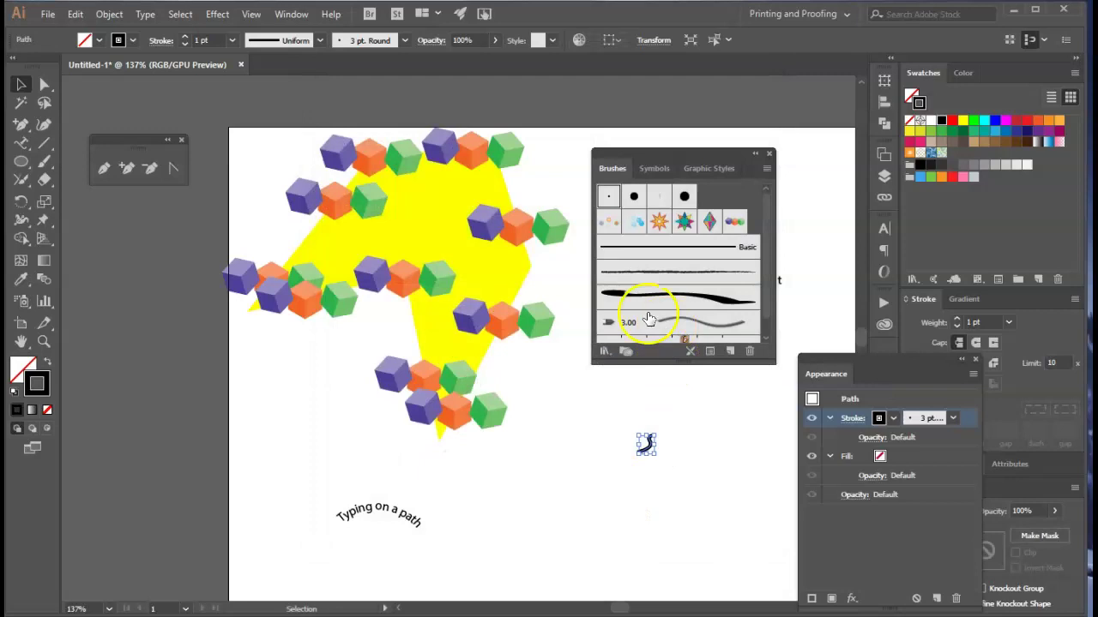
Apply Art Brush 1 to the squiggle and to the yellow polygon's outline.
click(621, 297)
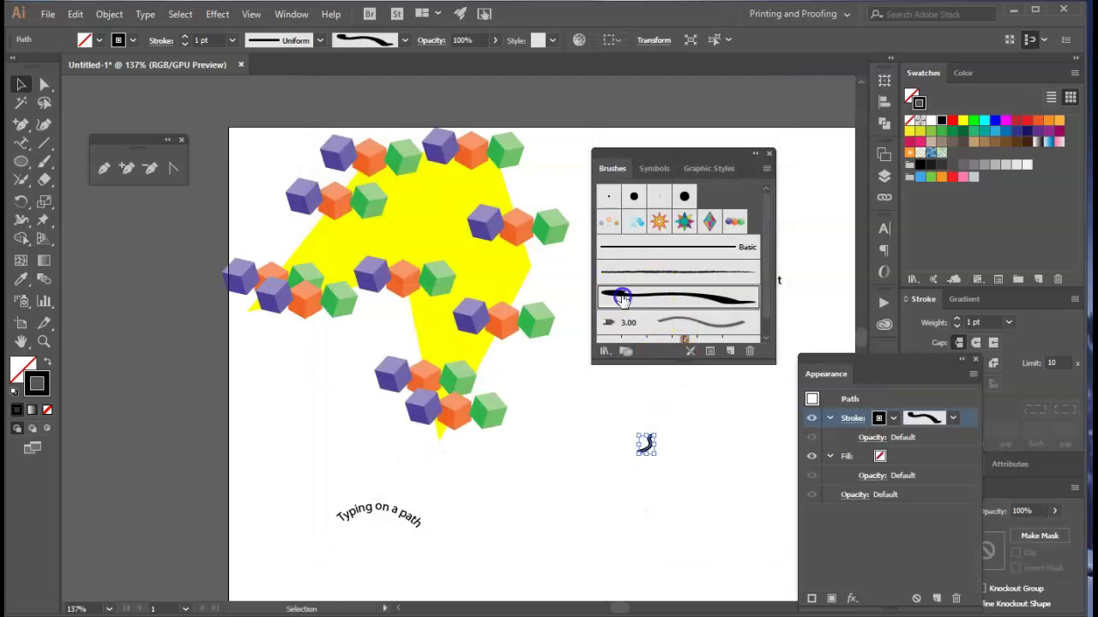
click(527, 307)
click(688, 311)
click(591, 490)
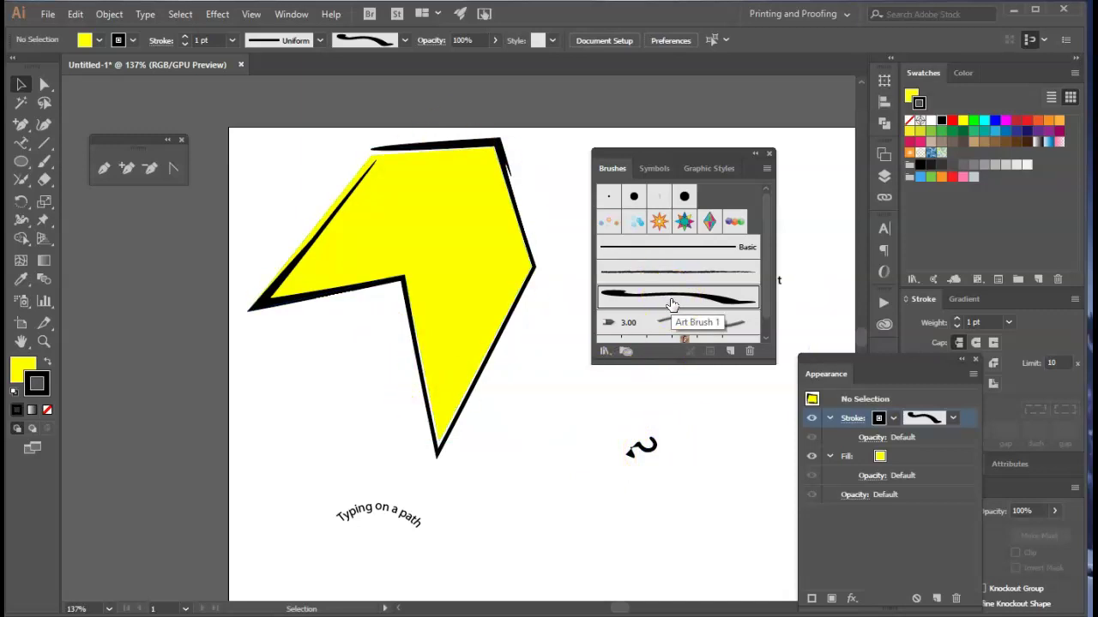
Set the squiggle's stroke to the Basic brush.
click(643, 446)
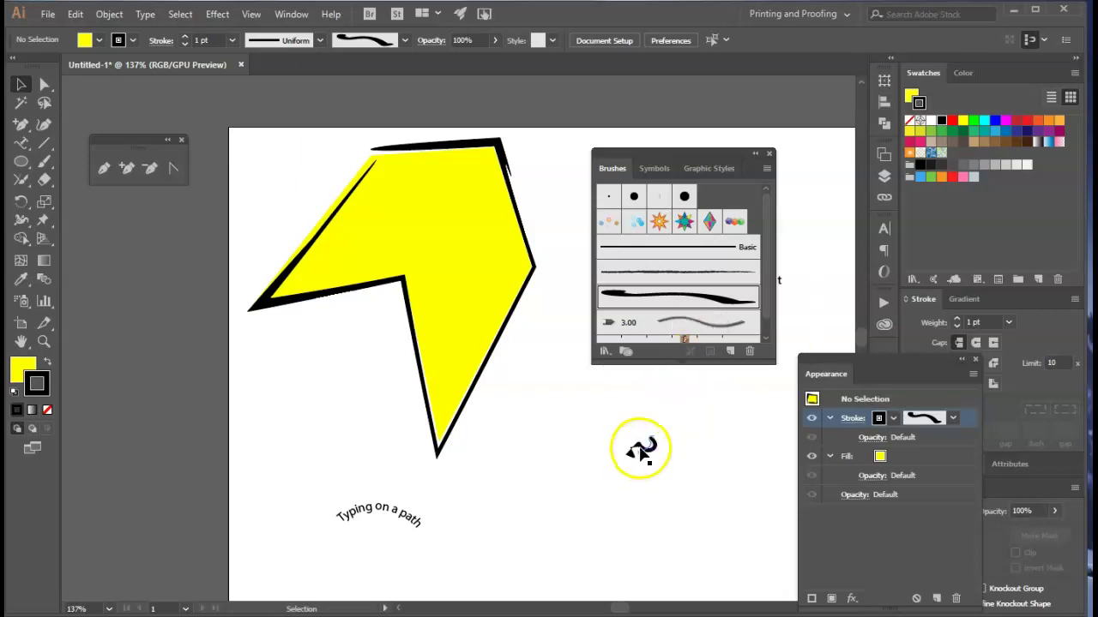
click(662, 452)
click(500, 184)
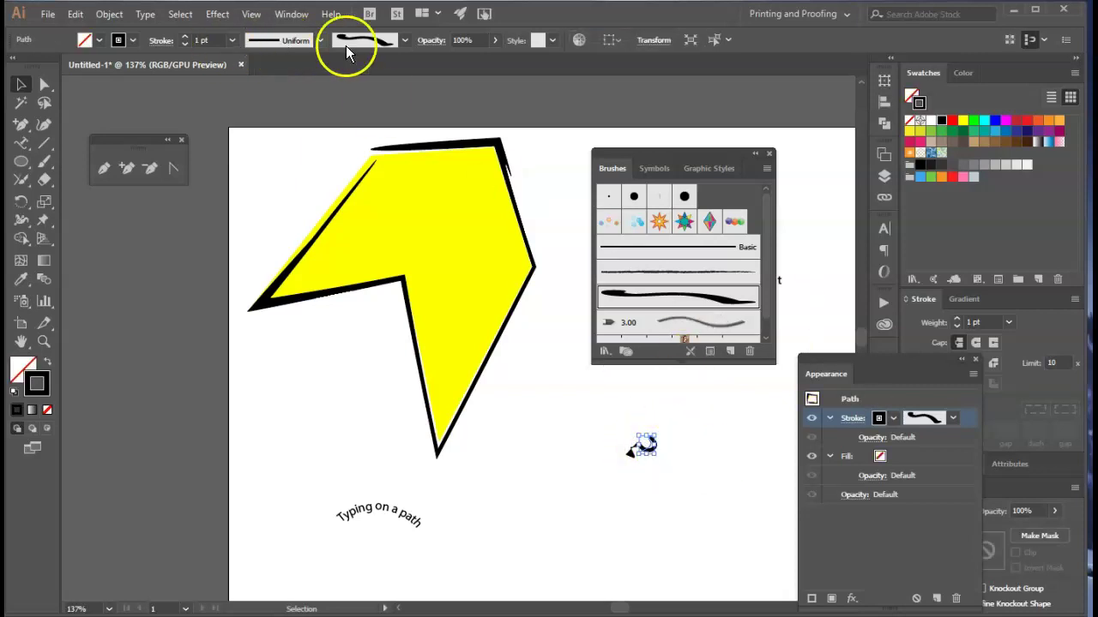
click(401, 40)
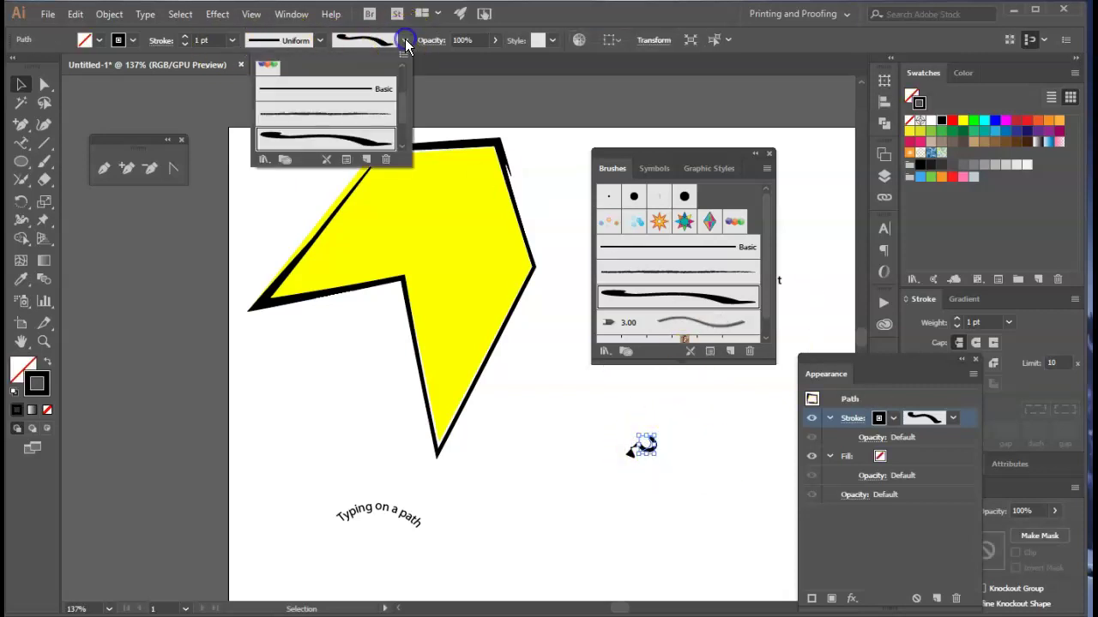
click(347, 89)
click(708, 444)
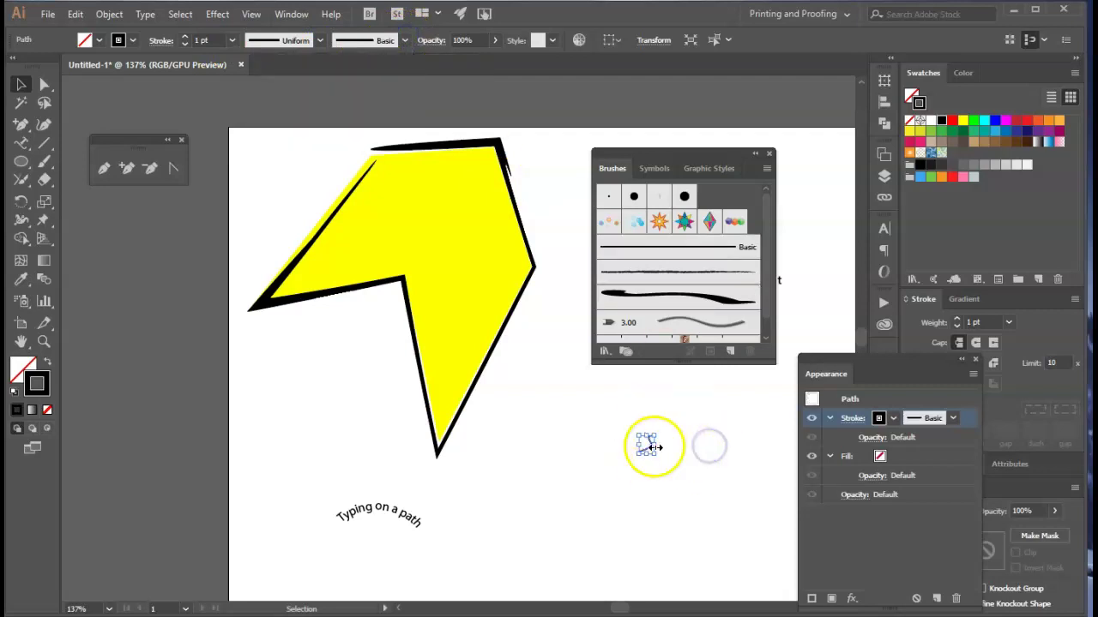
click(700, 251)
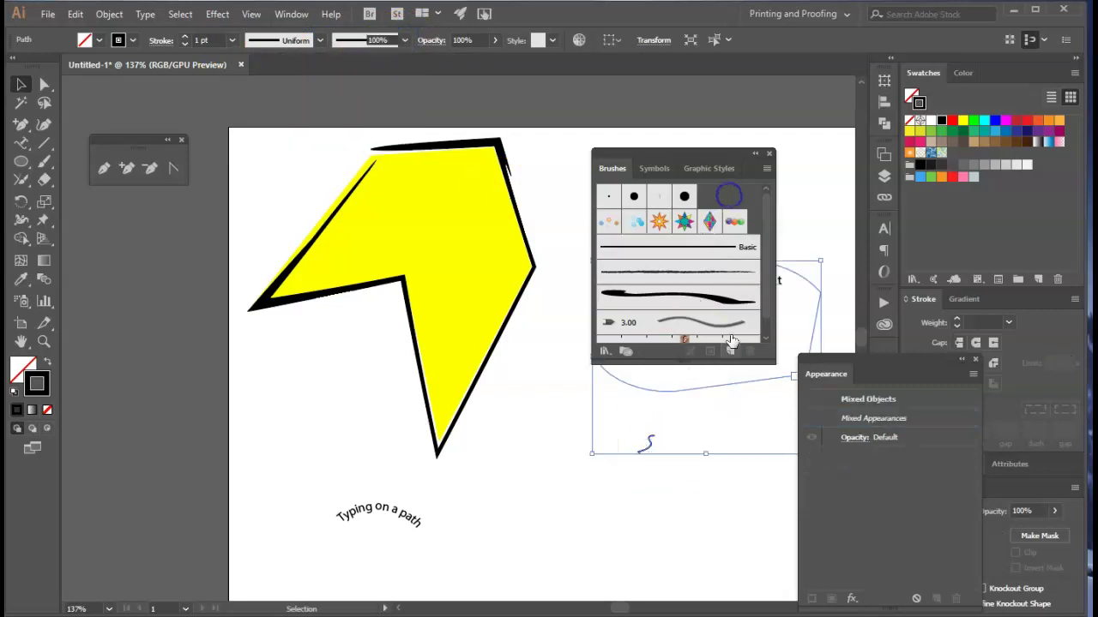
Start a scatter brush from the squiggle with random size up to 267% and Tints colourization.
click(644, 479)
mouse_move(653, 443)
mouse_down()
mouse_move(646, 124)
mouse_move(729, 206)
mouse_up()
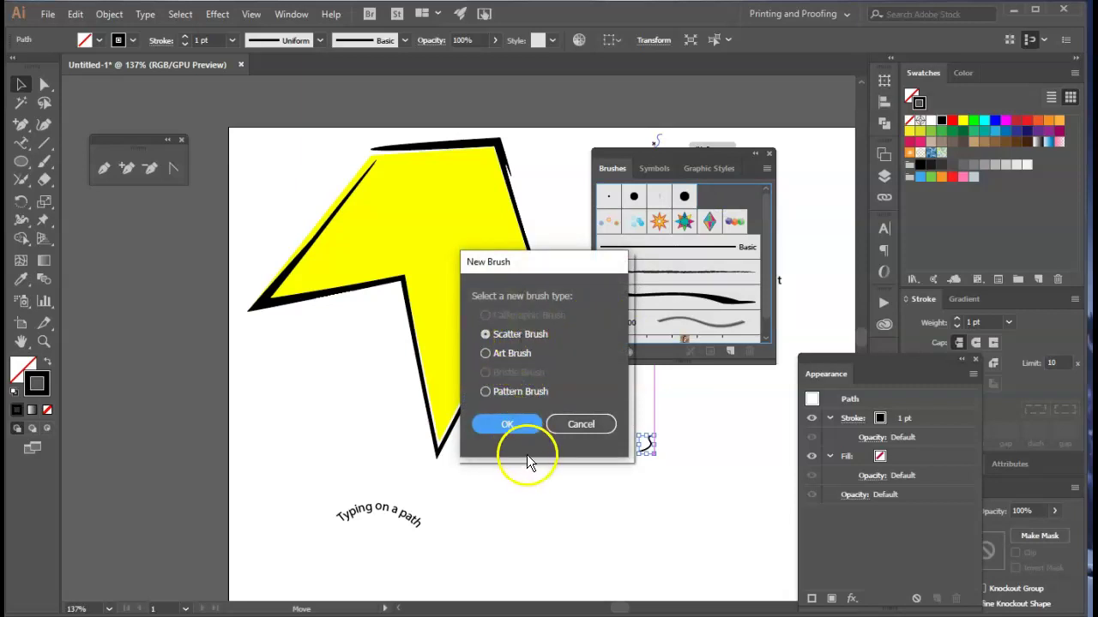
click(508, 424)
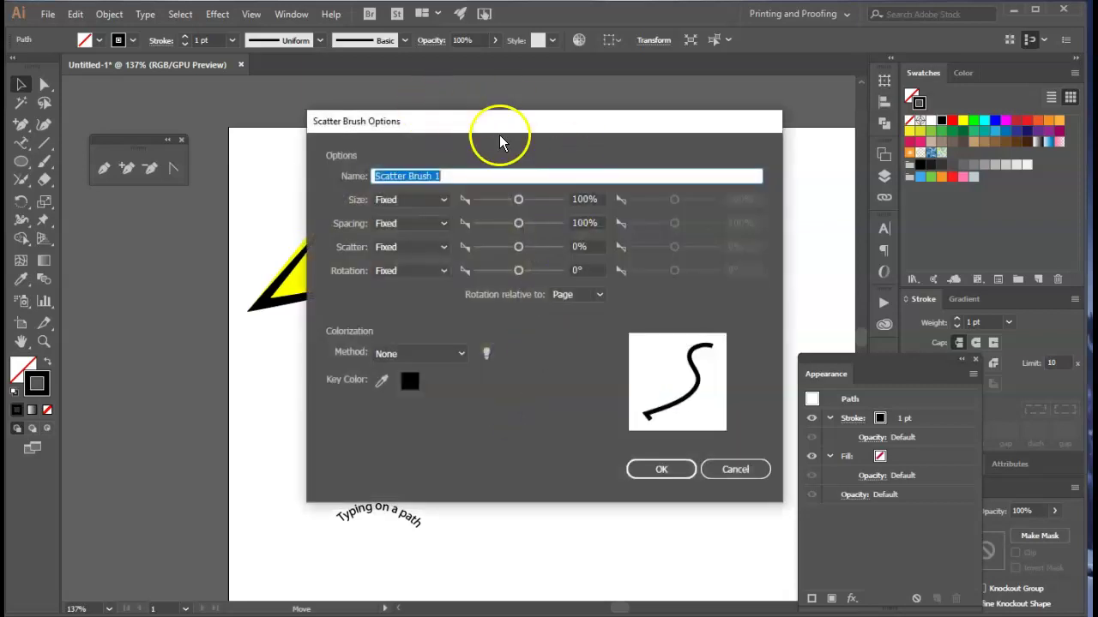
click(445, 200)
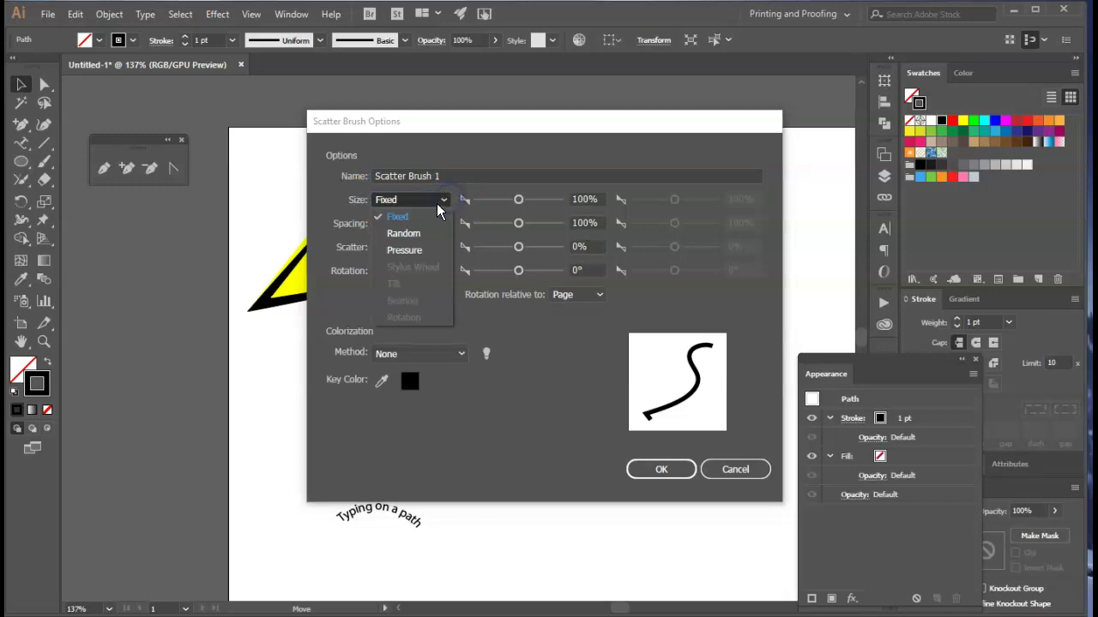
click(404, 234)
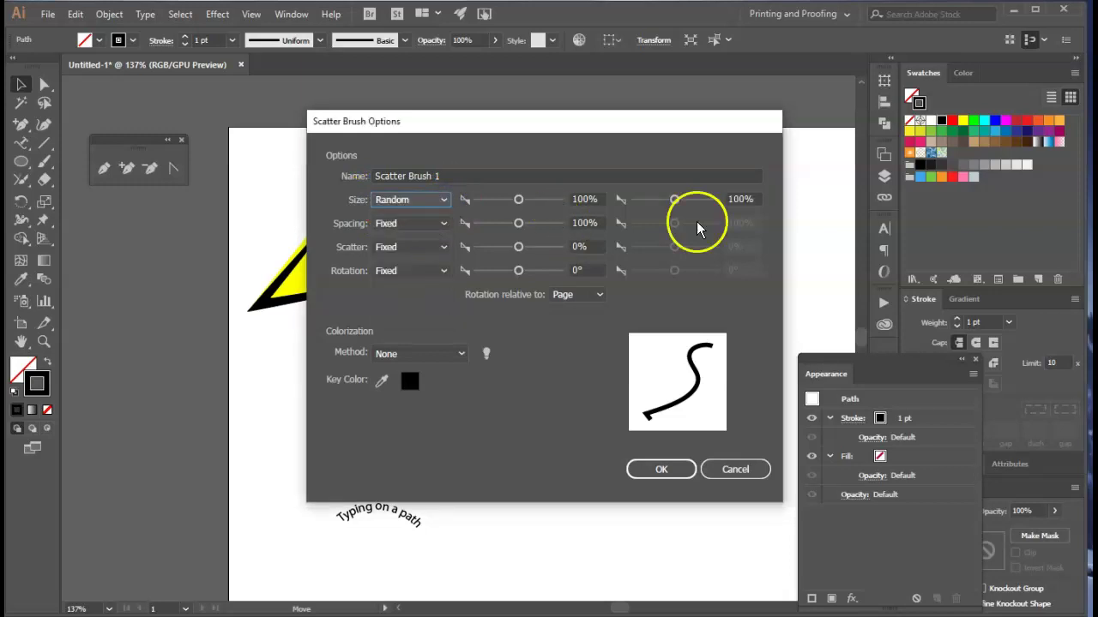
drag(519, 199, 509, 202)
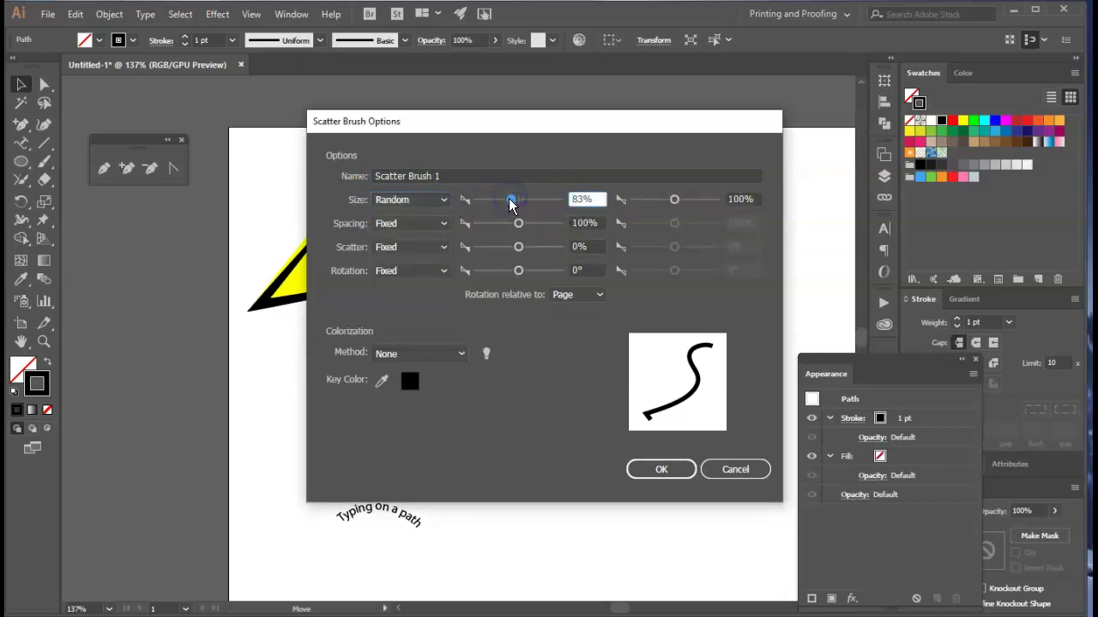
drag(674, 201, 683, 206)
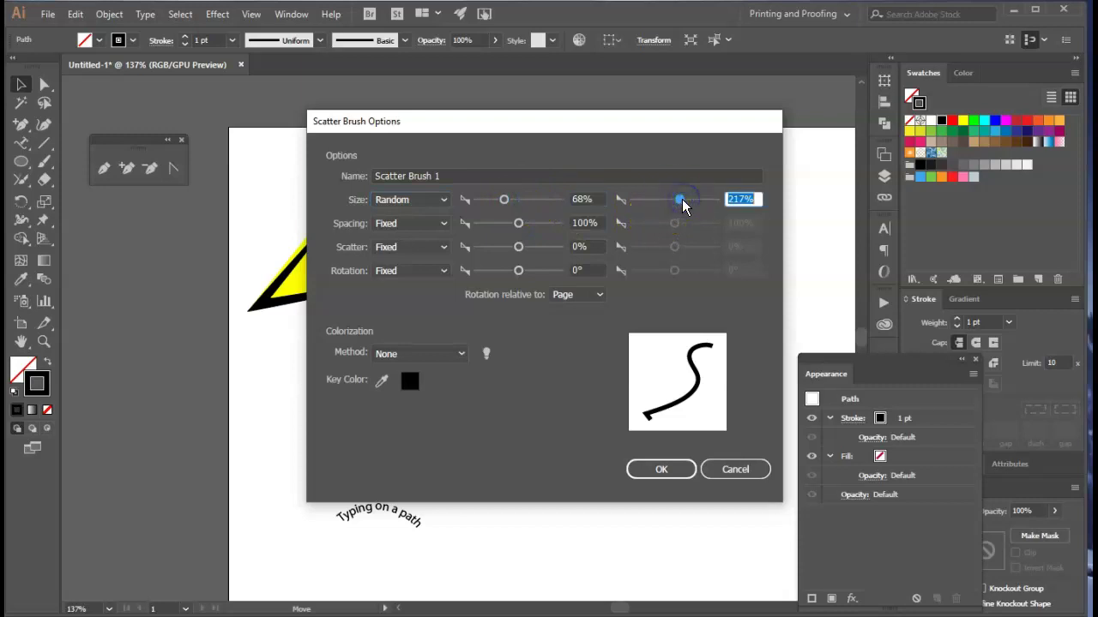
click(415, 353)
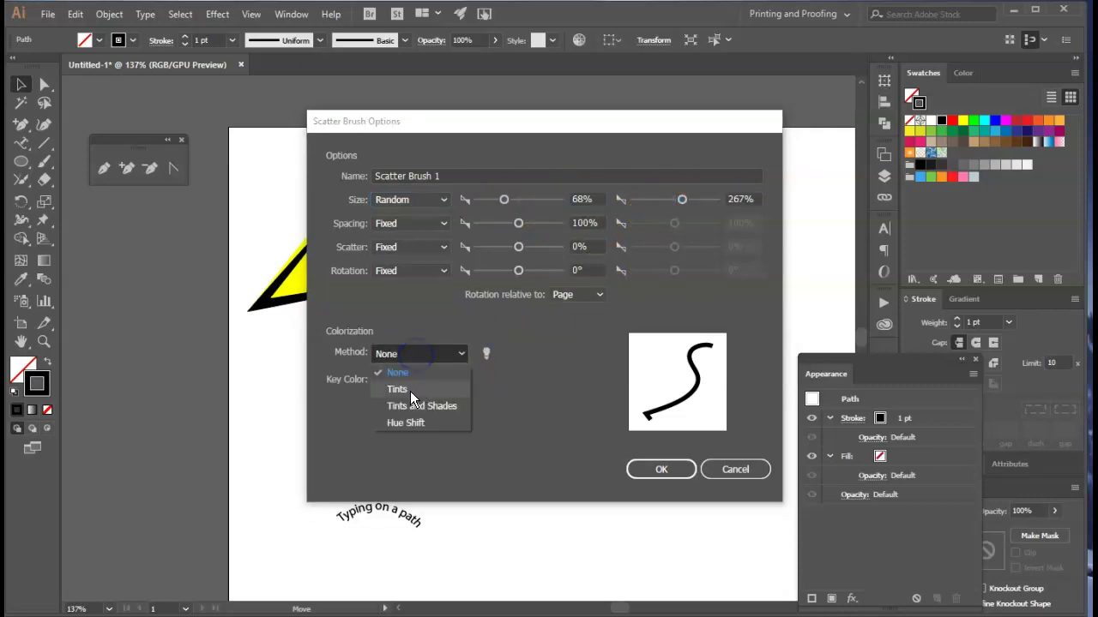
click(410, 391)
Make spacing and scatter random, set rotation to -27°, and save Scatter Brush 1.
click(445, 223)
click(434, 260)
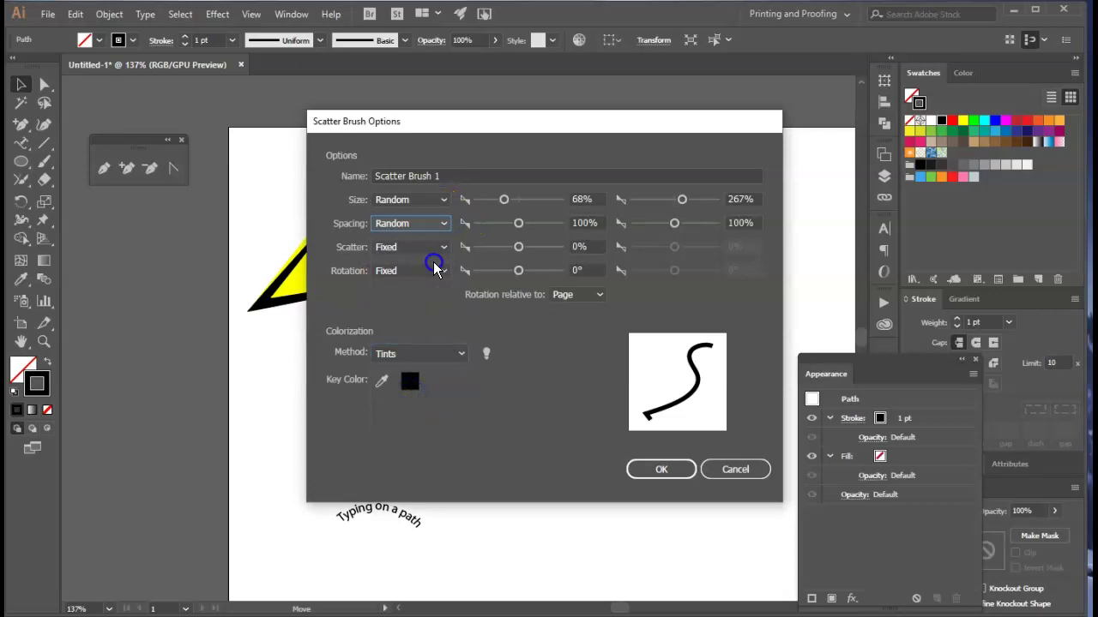
click(433, 248)
click(430, 281)
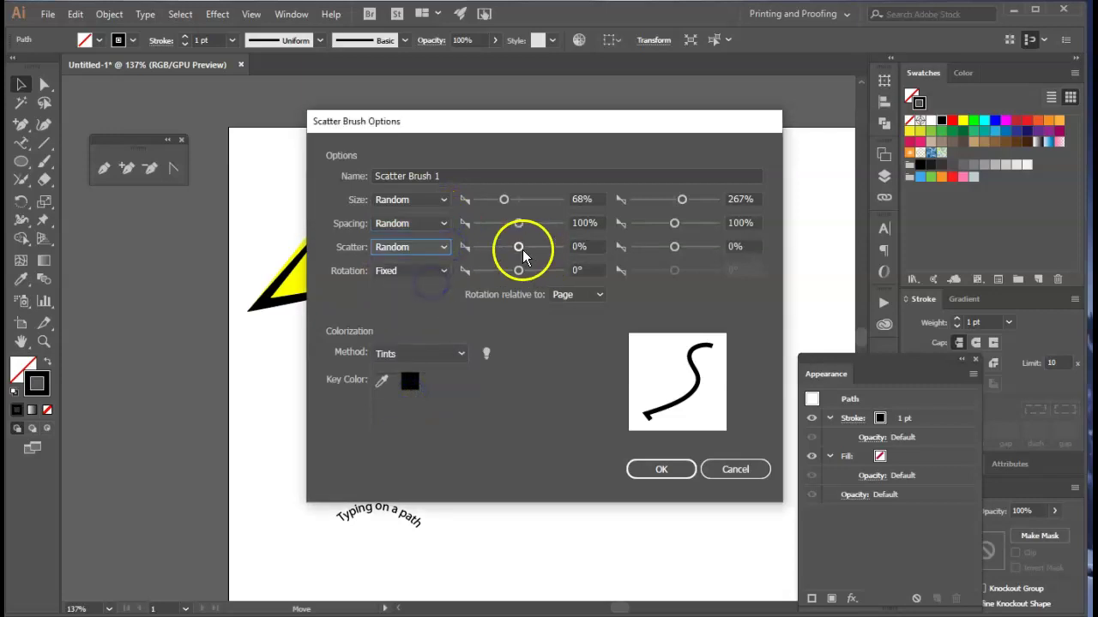
drag(522, 251, 504, 252)
drag(674, 246, 684, 251)
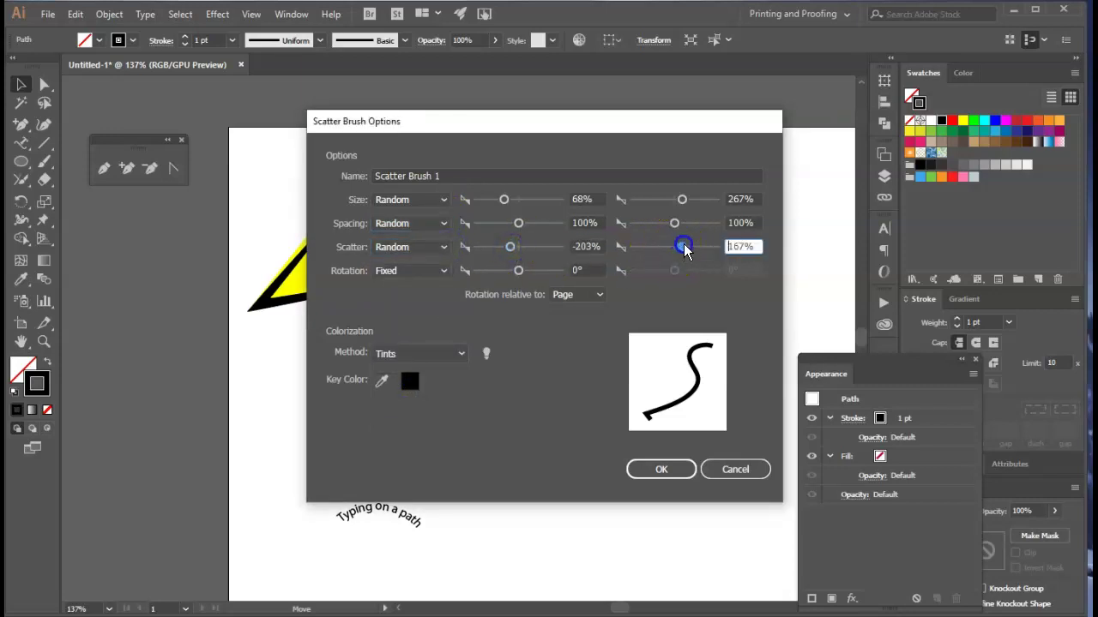
drag(518, 270, 515, 275)
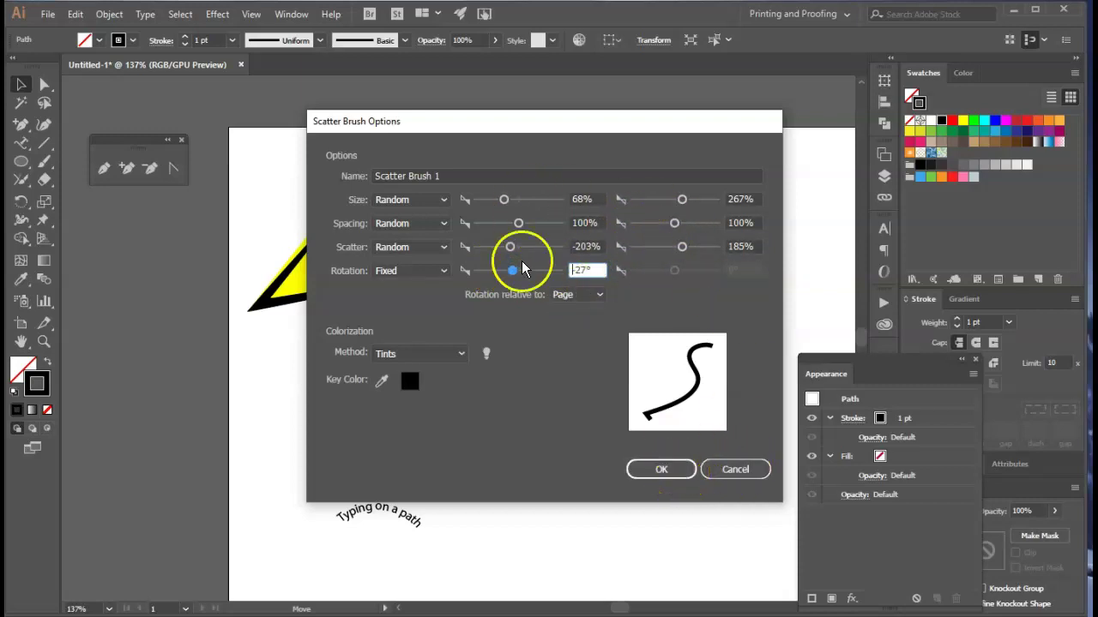
click(668, 470)
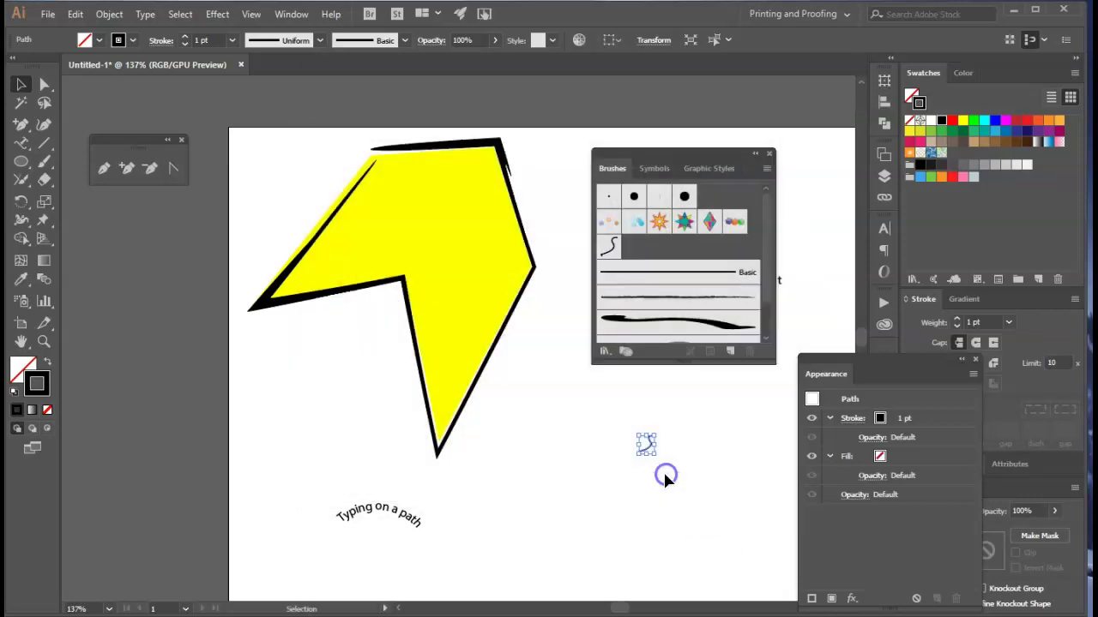
Apply Scatter Brush 1 to the yellow shape and reduce its spacing to 56% with preview.
click(512, 306)
click(608, 248)
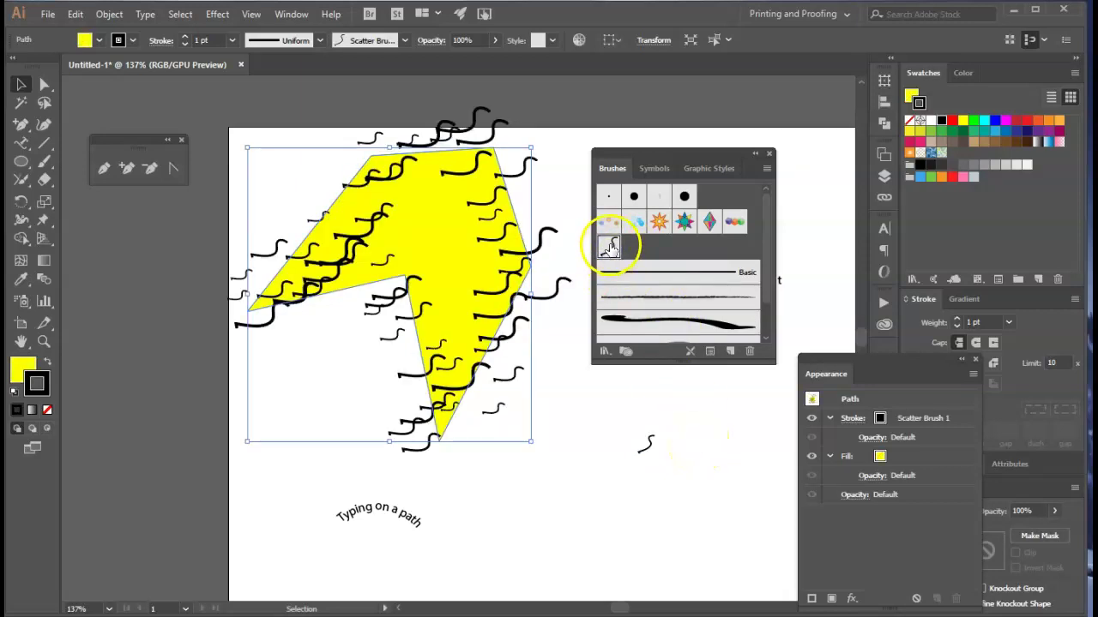
click(710, 353)
mouse_move(632, 187)
mouse_down()
mouse_move(711, 191)
mouse_move(919, 148)
mouse_up()
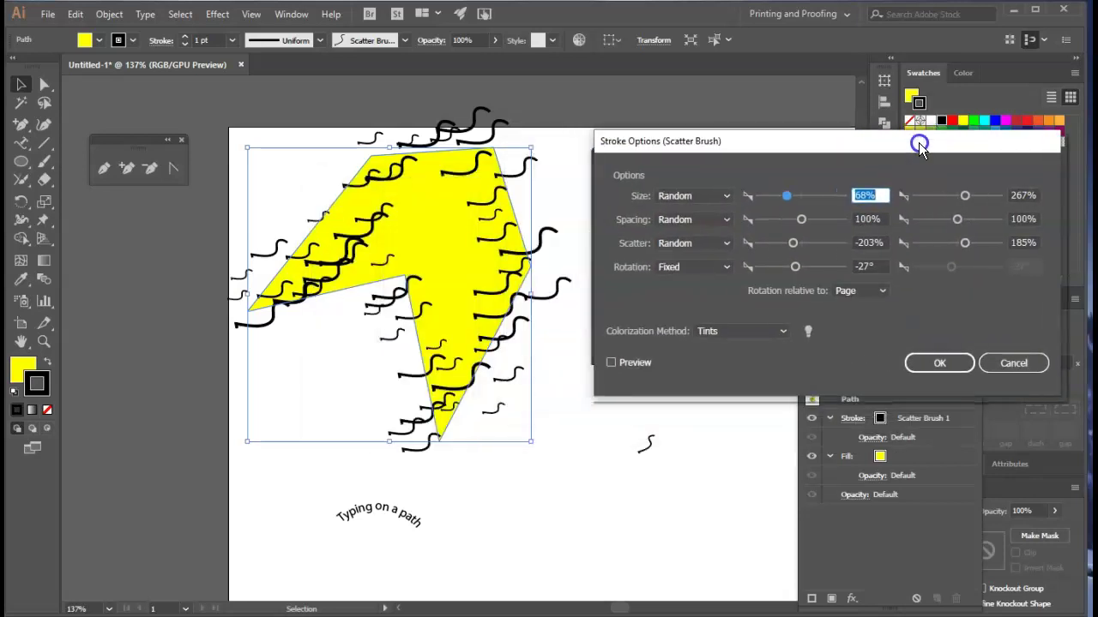
drag(800, 219, 797, 219)
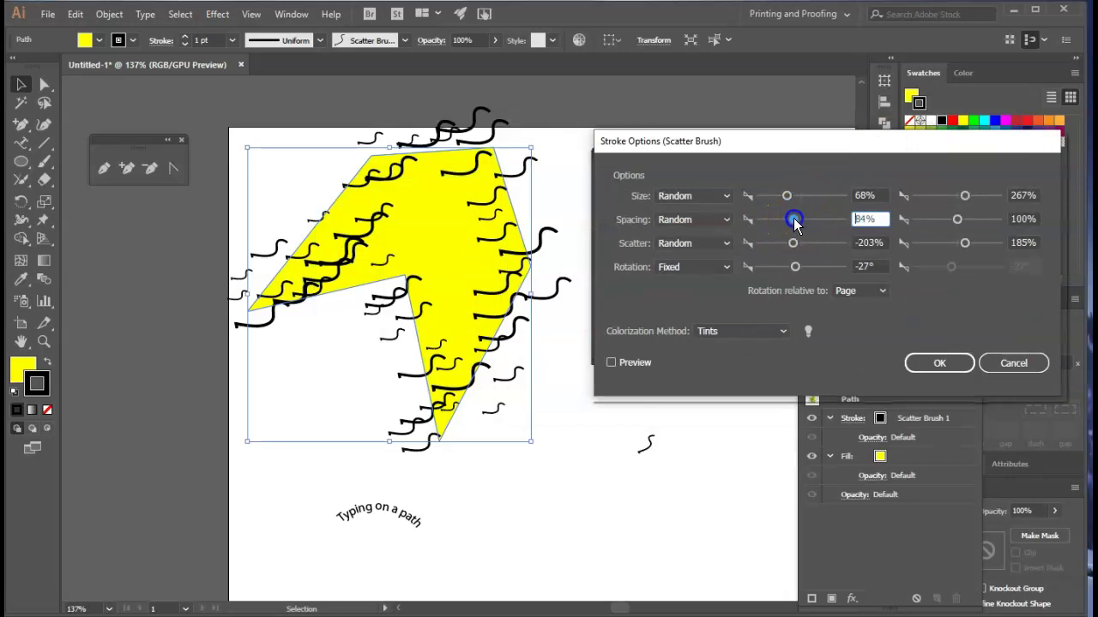
click(626, 364)
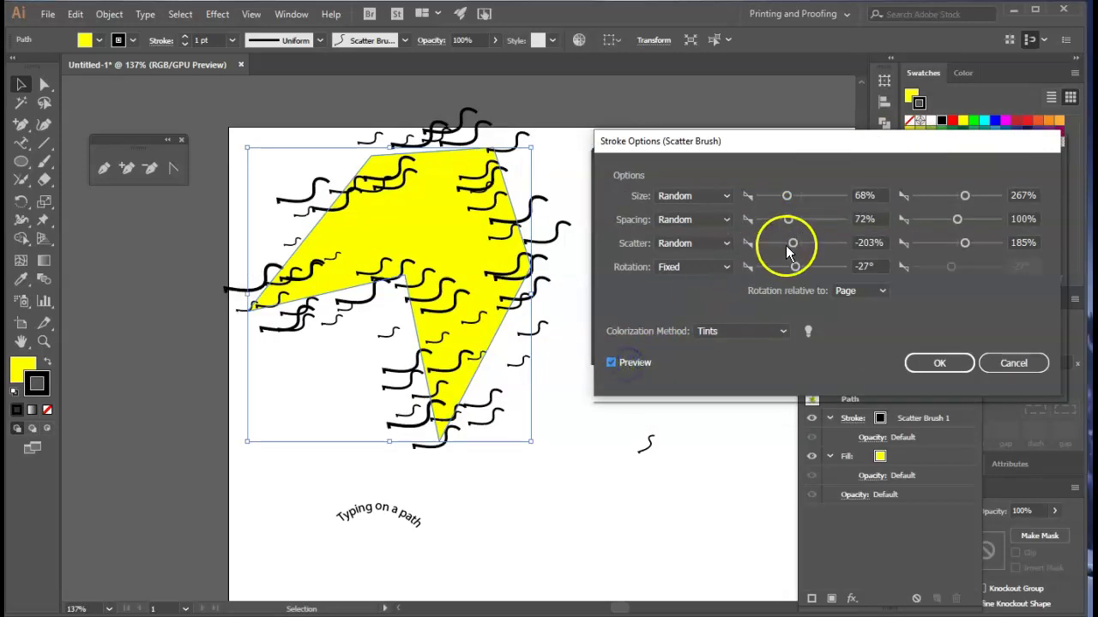
mouse_move(788, 196)
mouse_down()
mouse_move(767, 198)
mouse_move(798, 246)
mouse_up()
Narrow scatter to -73%/74% and randomize rotation between -77° and 37°.
drag(964, 244, 959, 246)
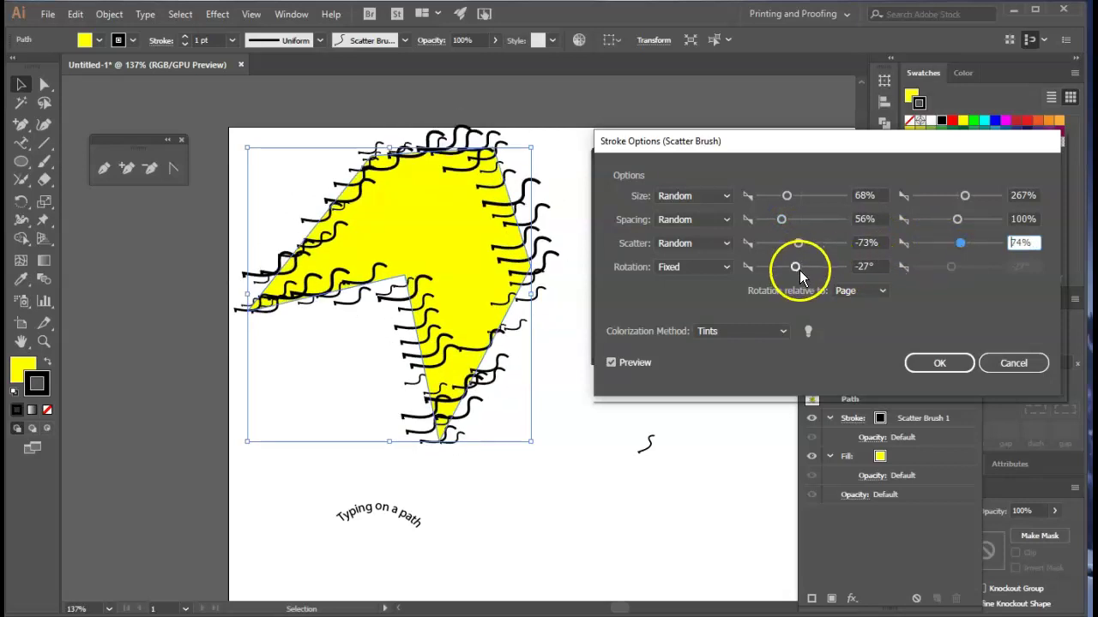
click(694, 266)
click(691, 299)
drag(774, 267, 784, 267)
drag(950, 266, 967, 274)
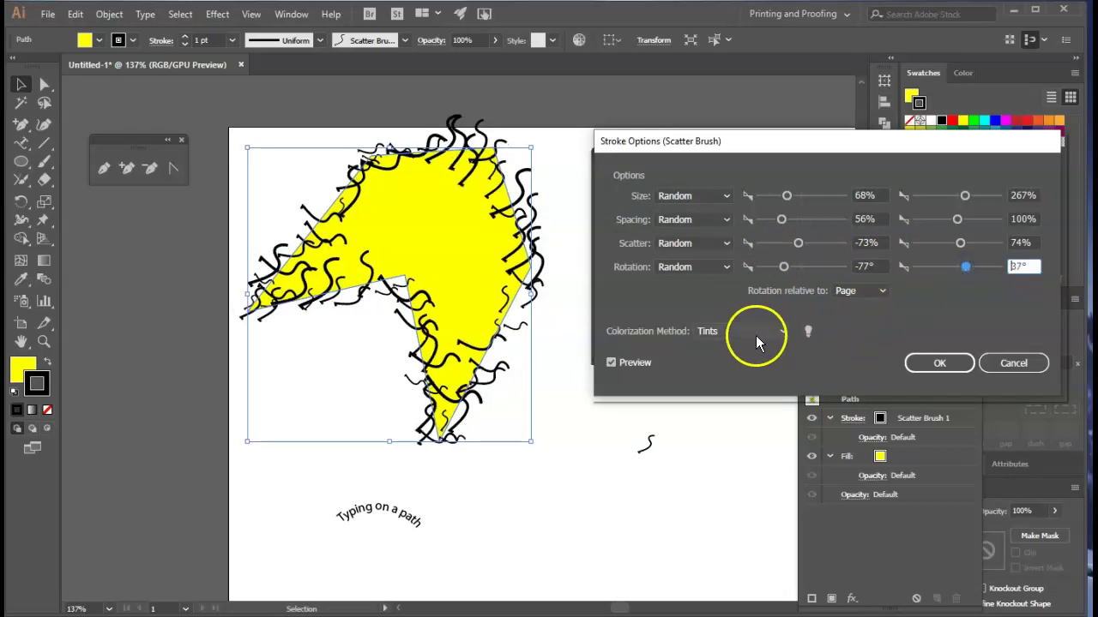
click(860, 377)
click(939, 365)
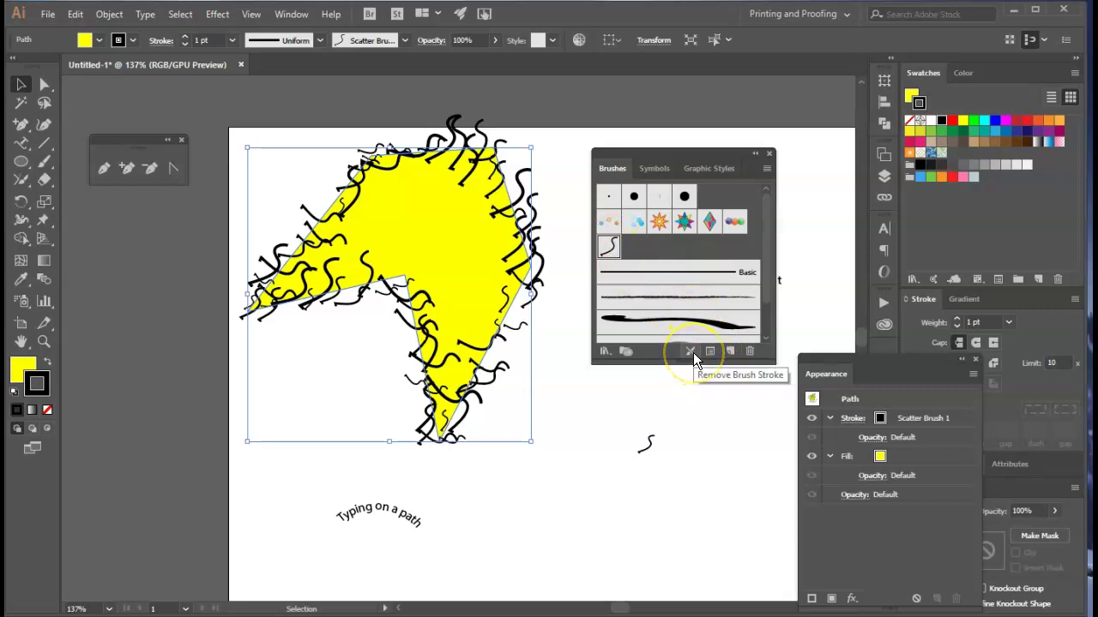
Apply the Bubbles brush to the yellow shape with scatter narrowed to -54% to 5%.
click(632, 225)
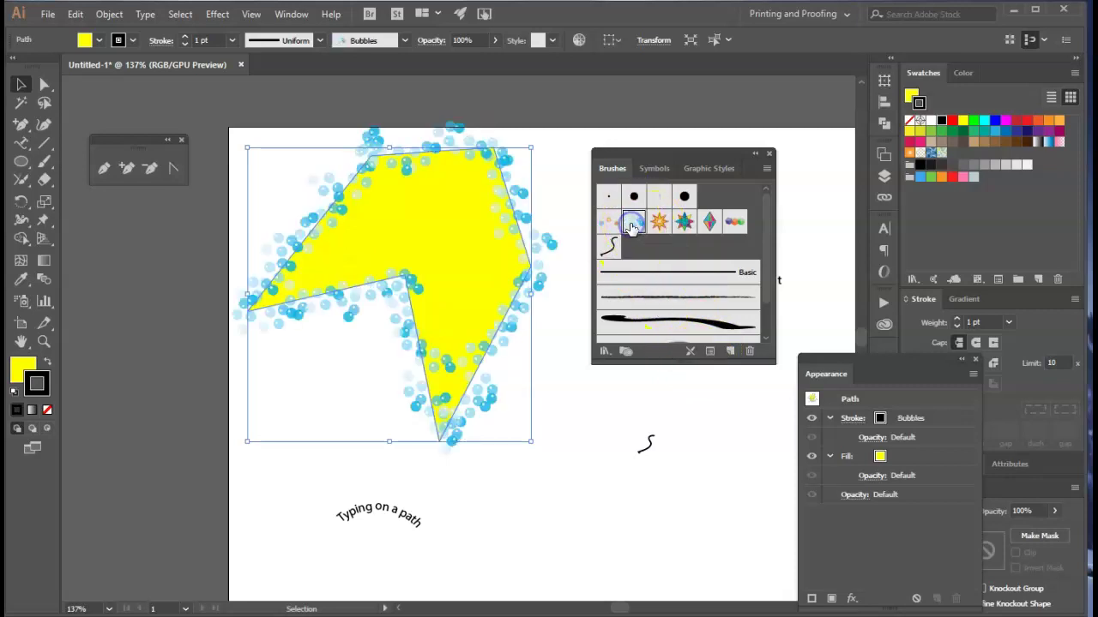
click(712, 354)
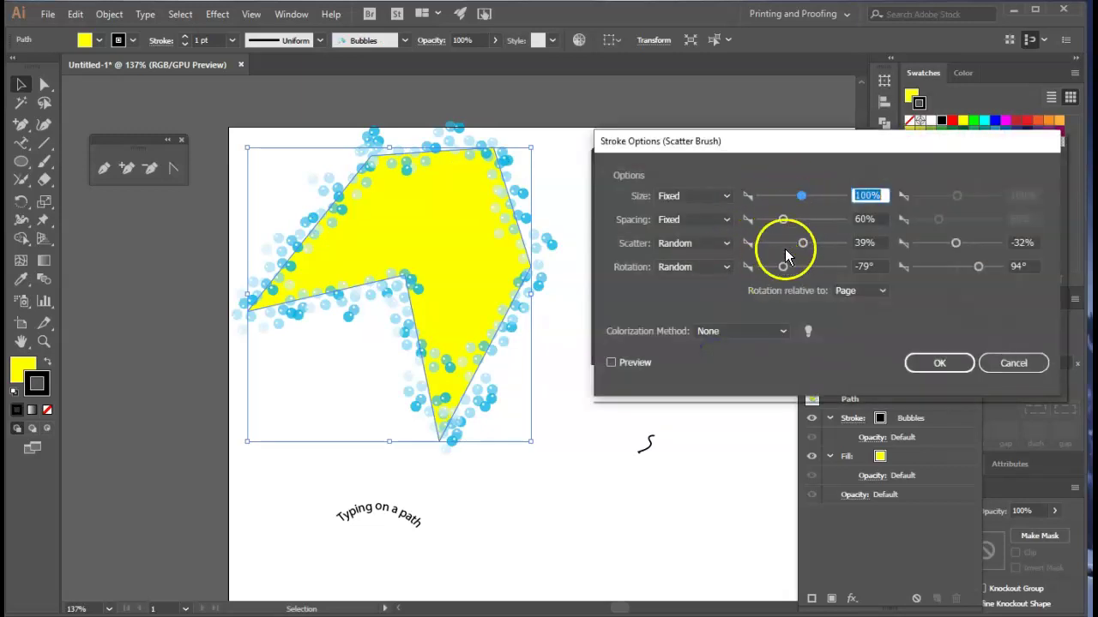
drag(801, 244, 792, 245)
drag(955, 245, 961, 243)
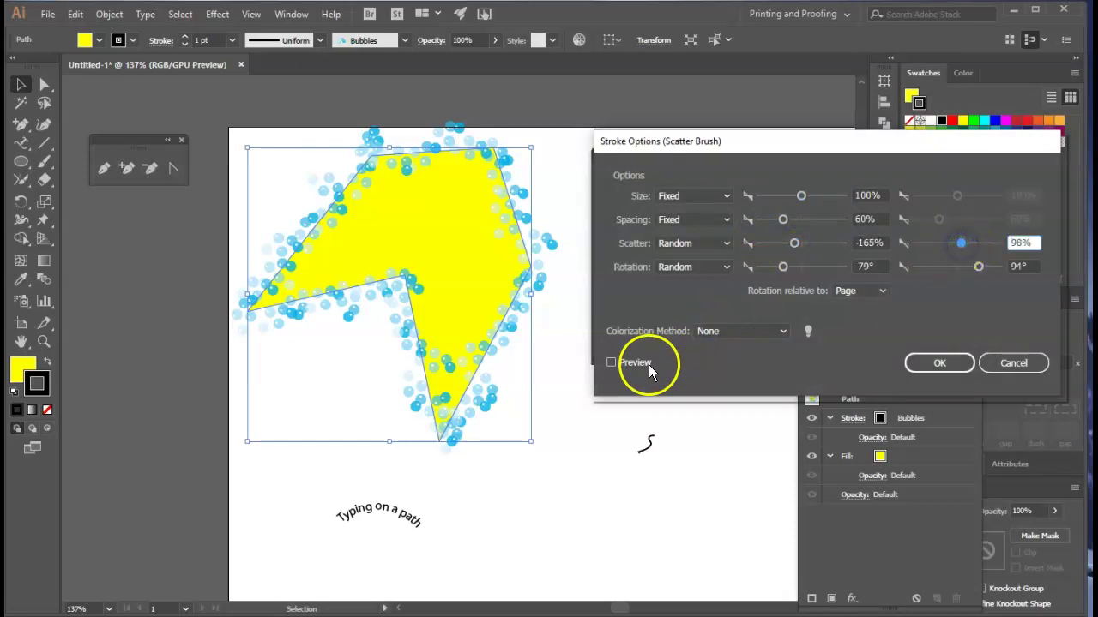
click(650, 370)
drag(795, 242, 801, 245)
click(960, 244)
drag(961, 248, 958, 248)
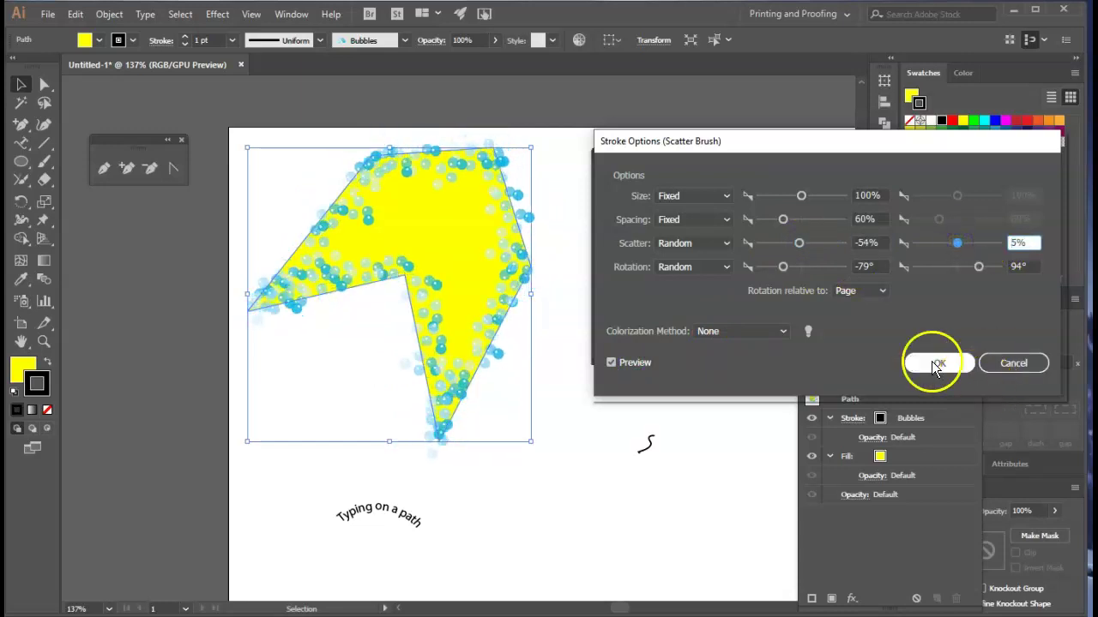
click(939, 362)
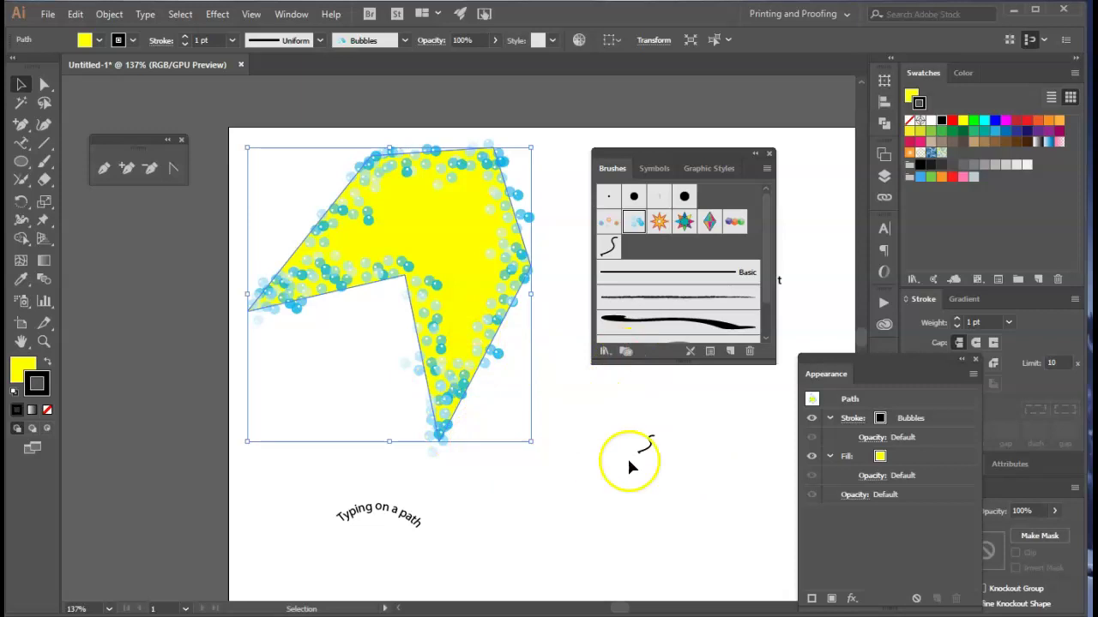
Replace the polygon's Bubbles brush with Basic and raise the stroke weight to 4 pt.
click(21, 161)
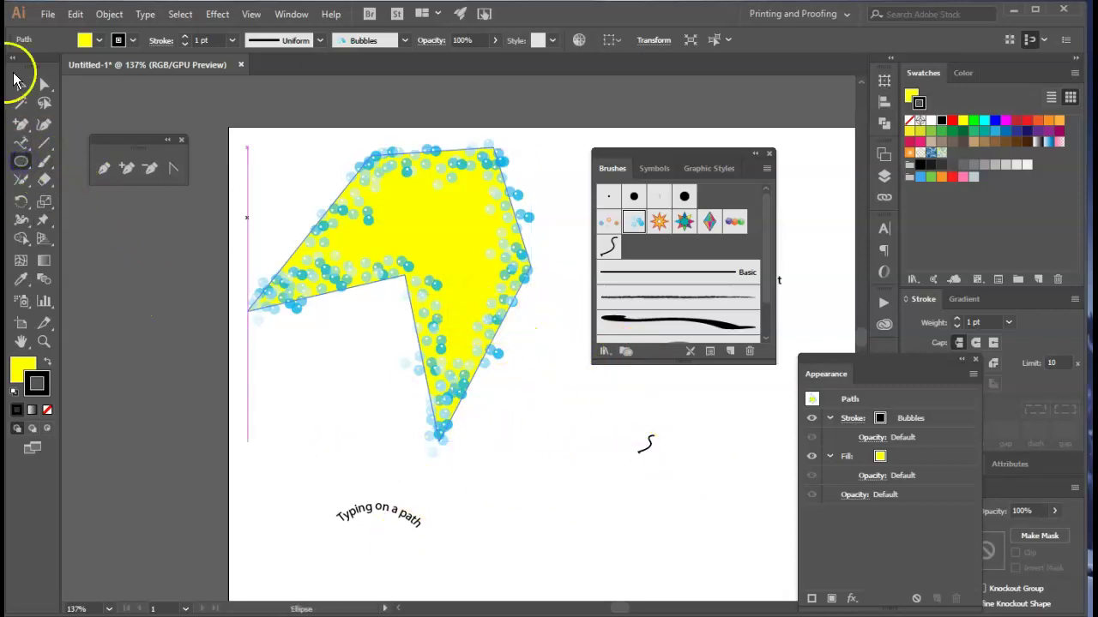
click(20, 84)
click(719, 277)
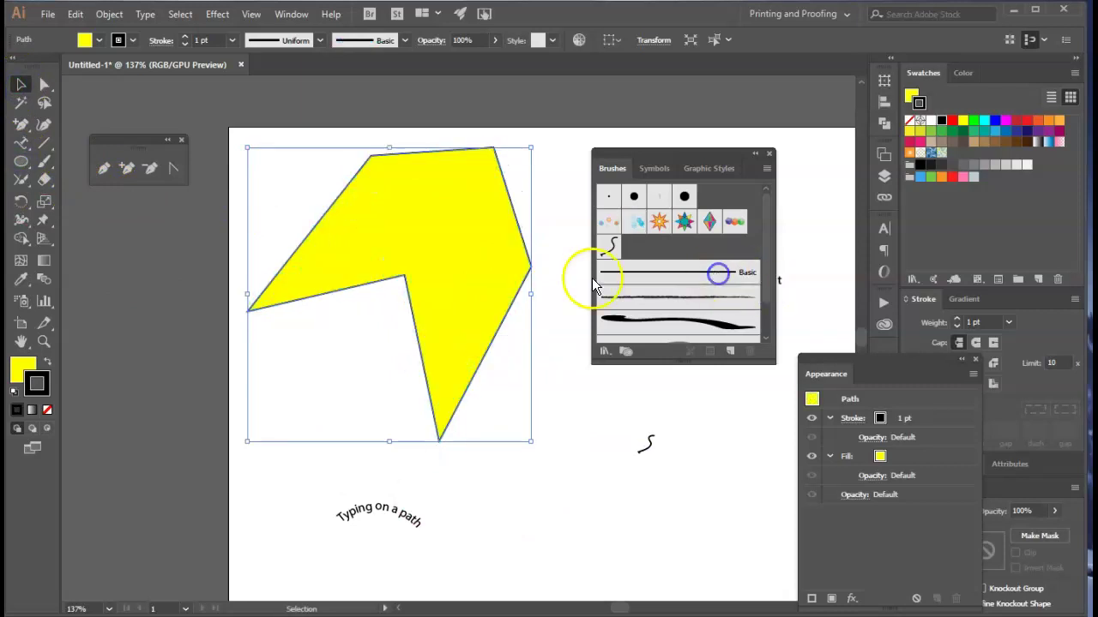
click(184, 37)
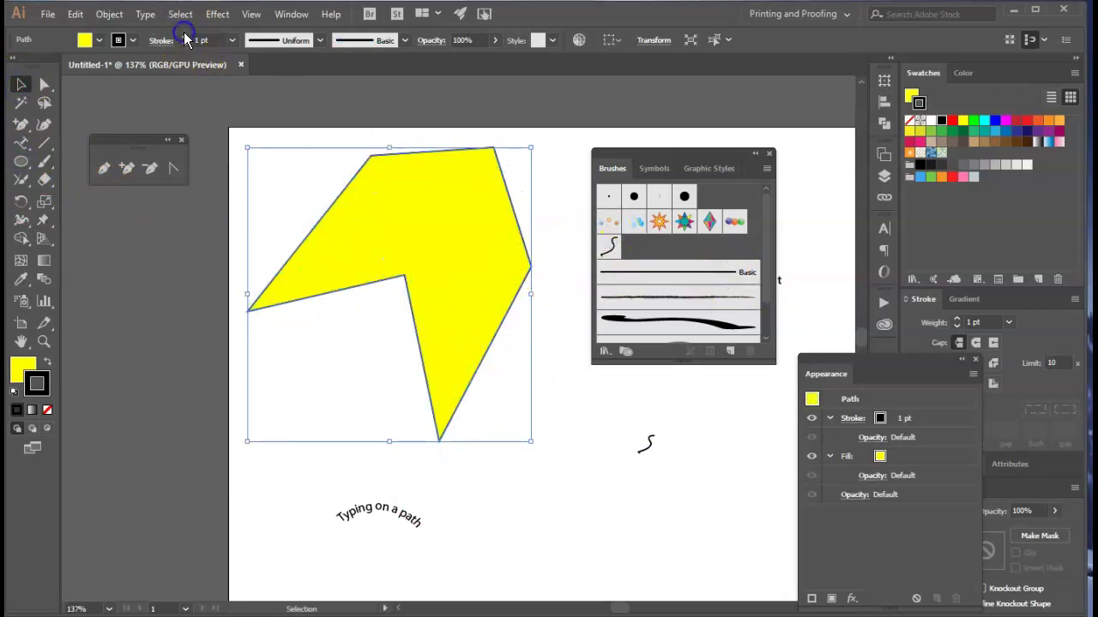
click(185, 37)
click(184, 37)
click(184, 36)
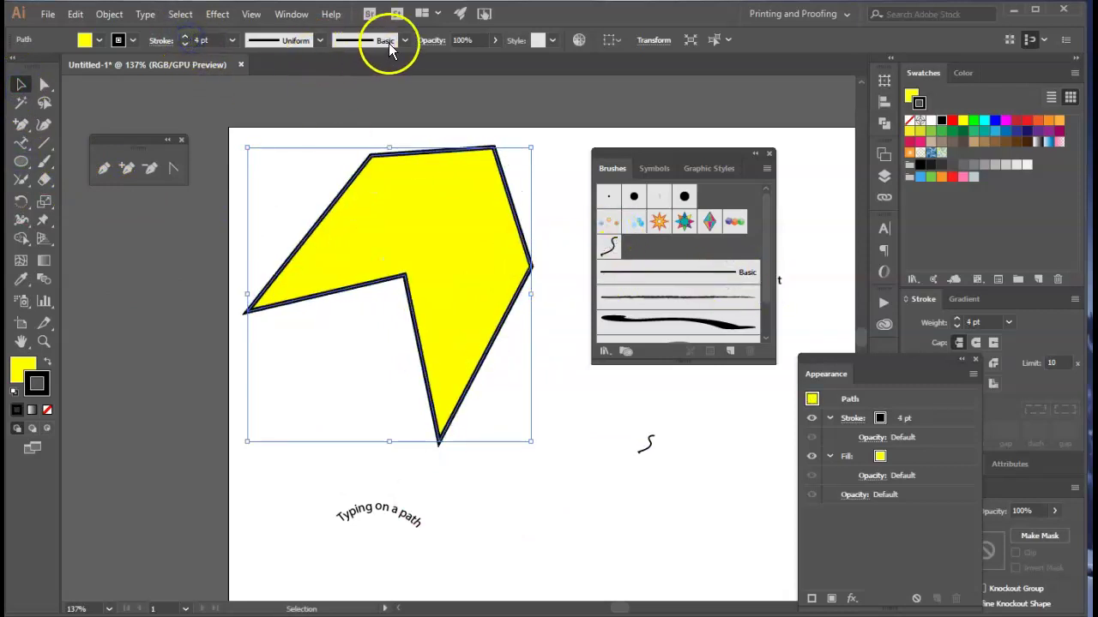
Browse the width profile and brush lists, then enlarge the Brushes panel.
click(300, 40)
click(300, 40)
click(359, 42)
click(359, 41)
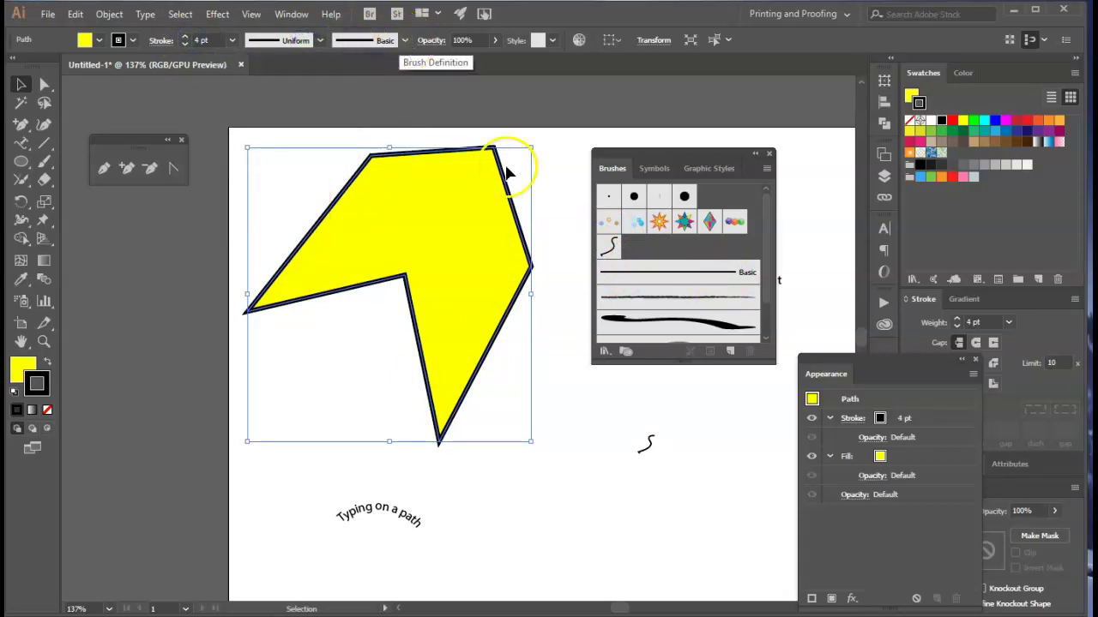
drag(686, 362, 686, 457)
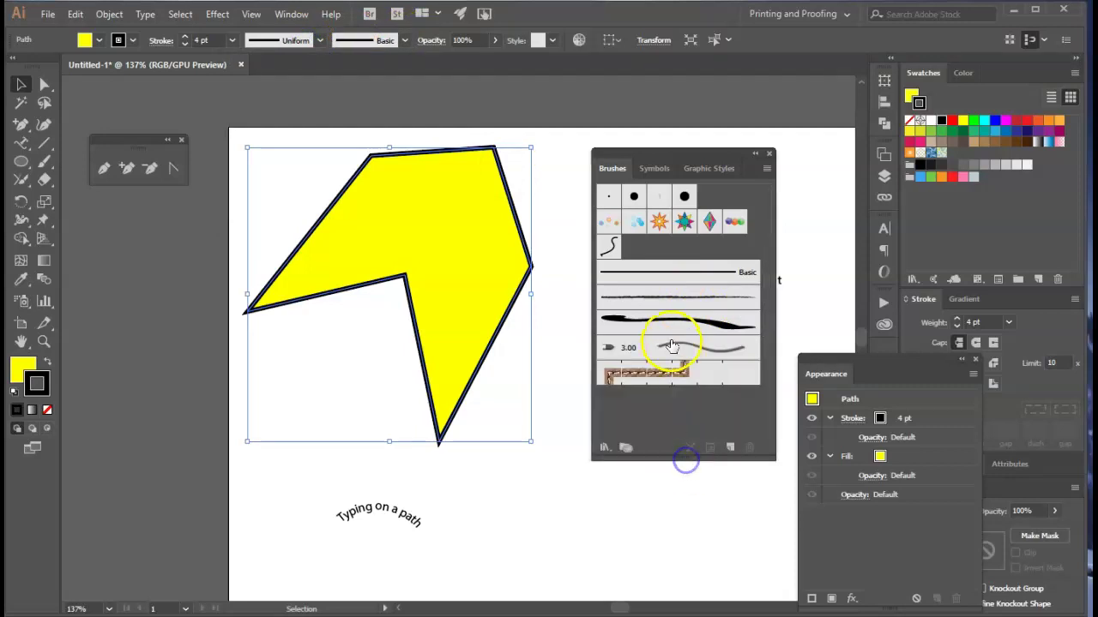
Give the stroke a pinched-middle variable width profile, then deselect the polygon.
click(293, 43)
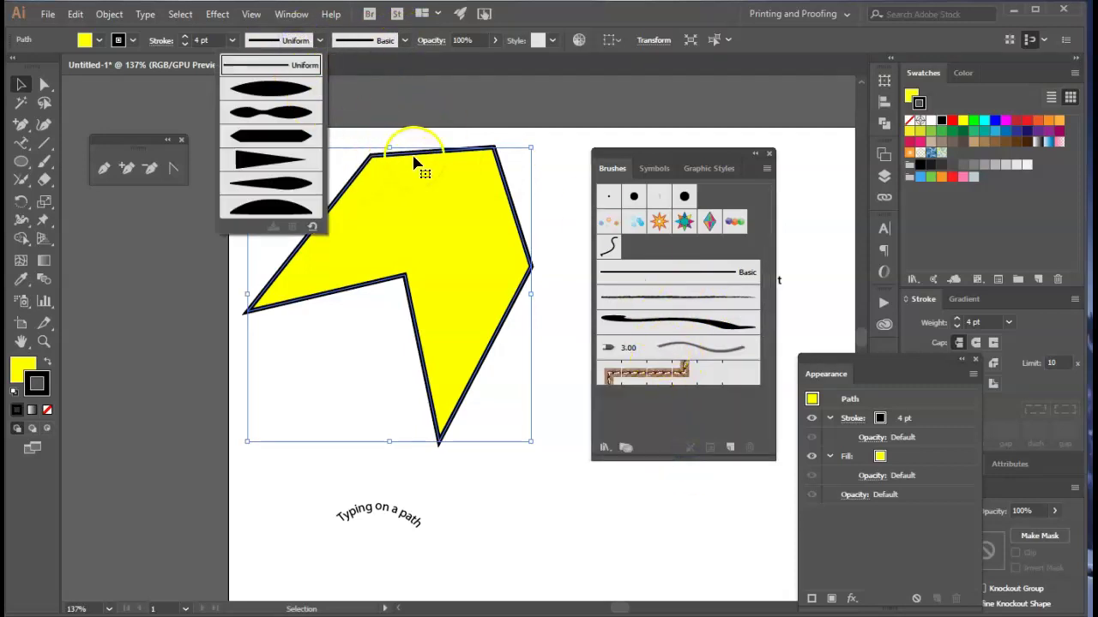
click(266, 183)
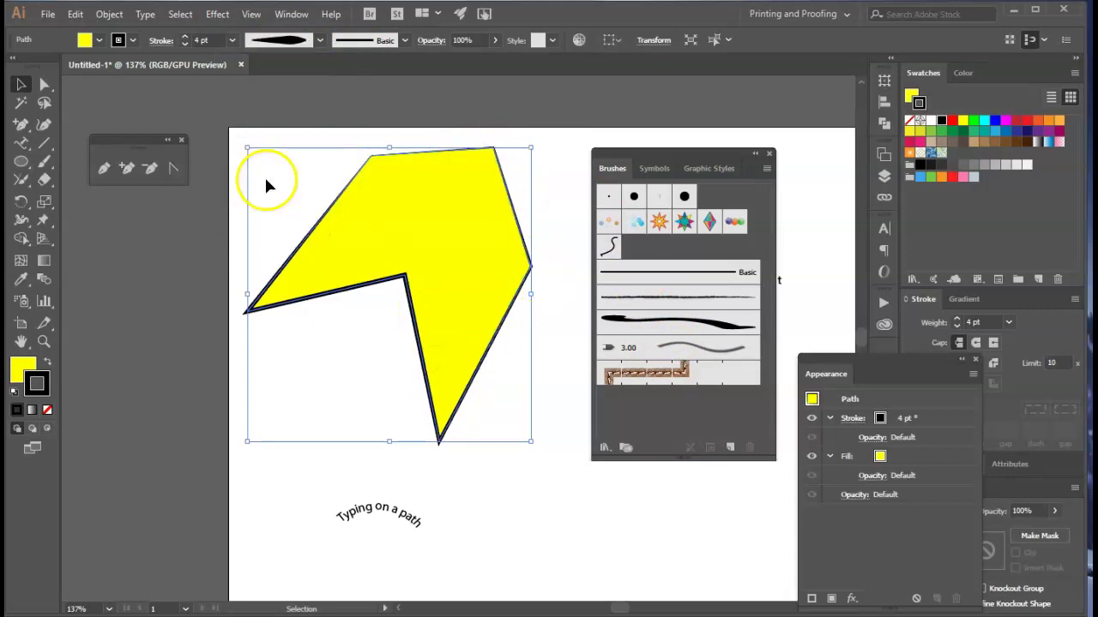
click(300, 44)
click(298, 121)
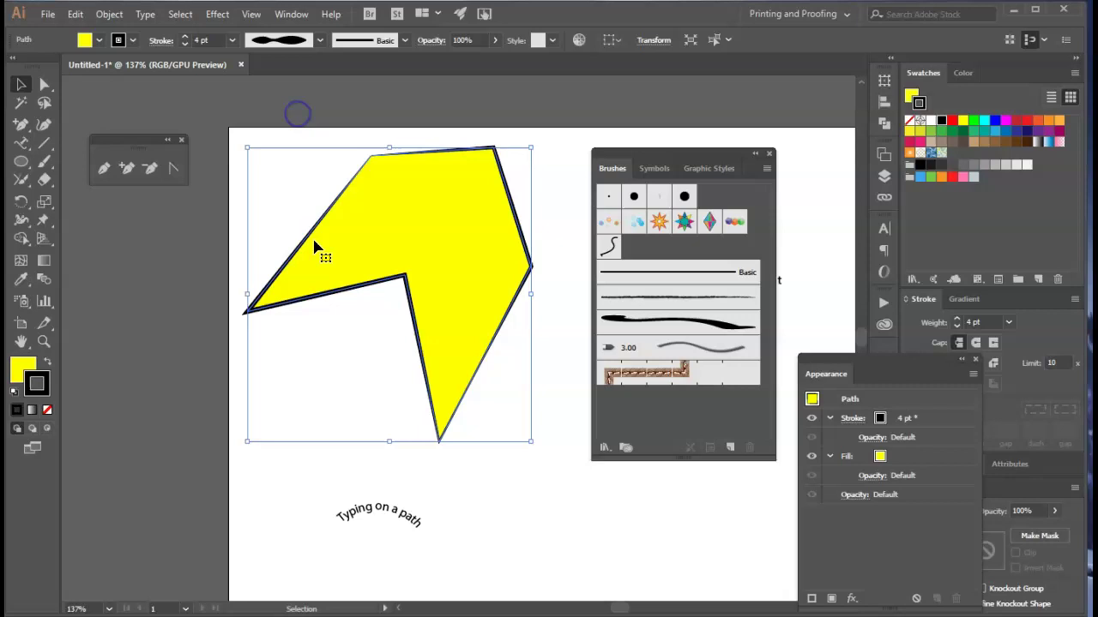
click(526, 483)
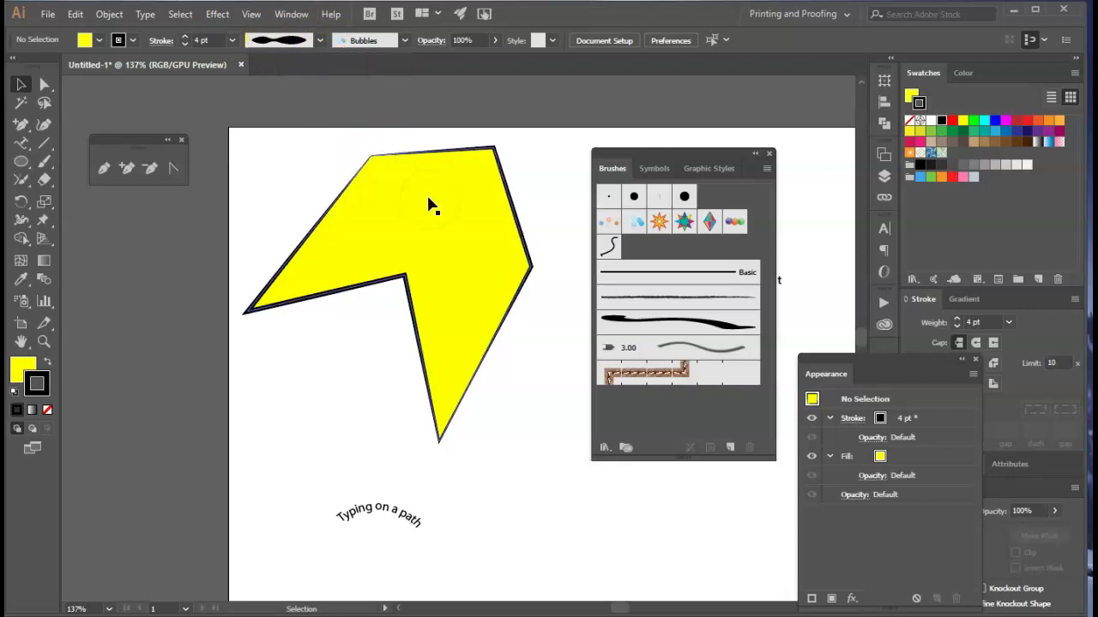
Reset the polygon's width profile to Uniform for an even 4 pt outline.
click(404, 290)
click(367, 40)
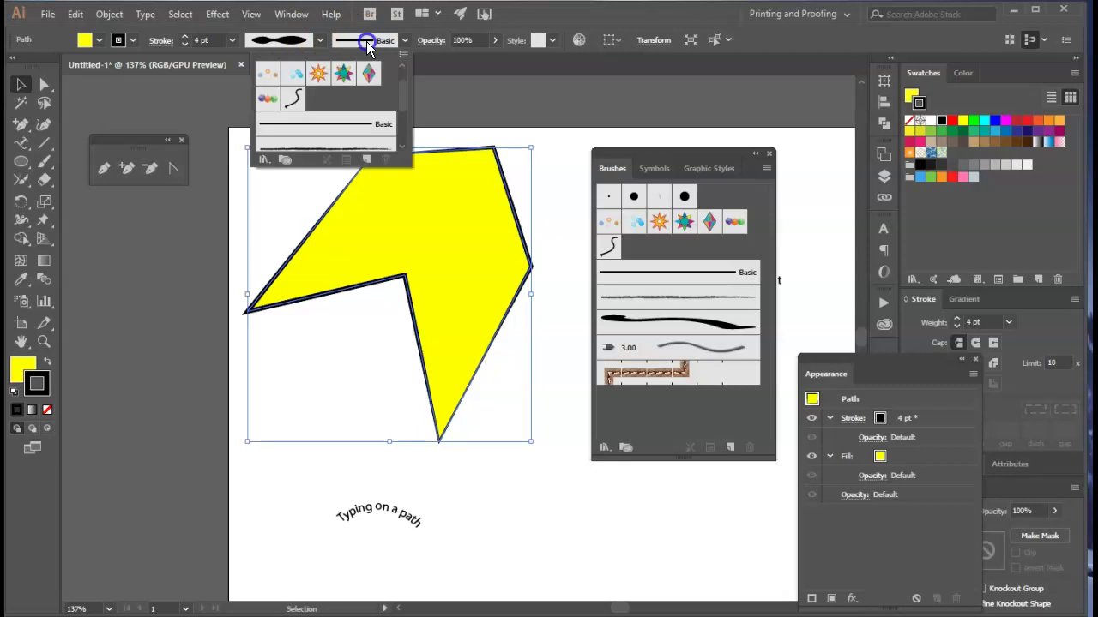
click(317, 40)
click(318, 40)
click(305, 65)
click(420, 92)
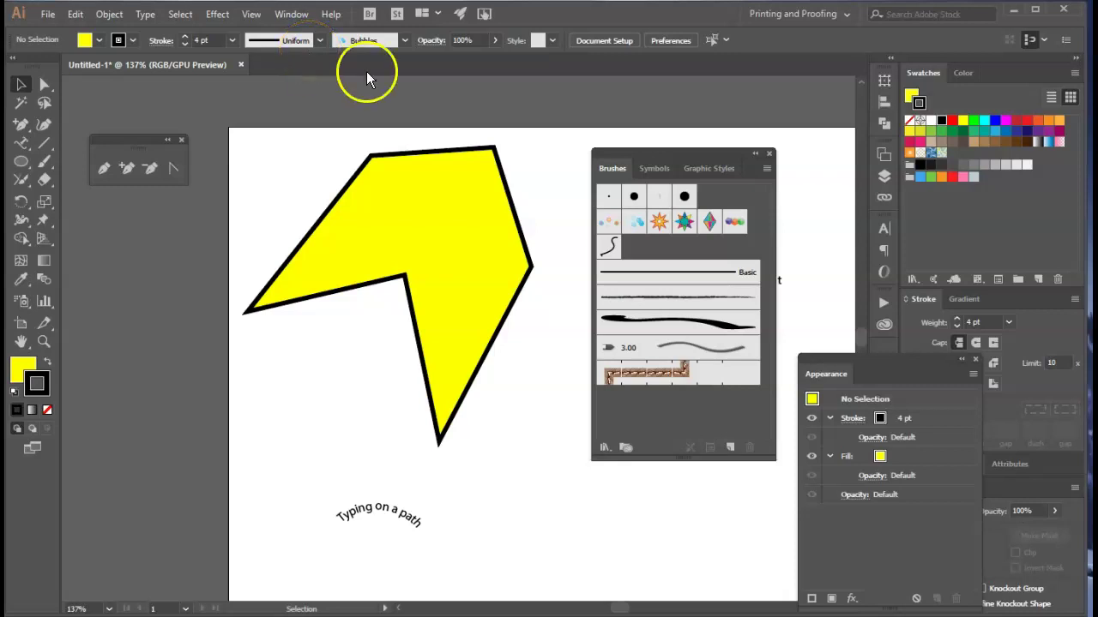
Reselect and deselect the polygon, then choose the Pen tool.
click(446, 424)
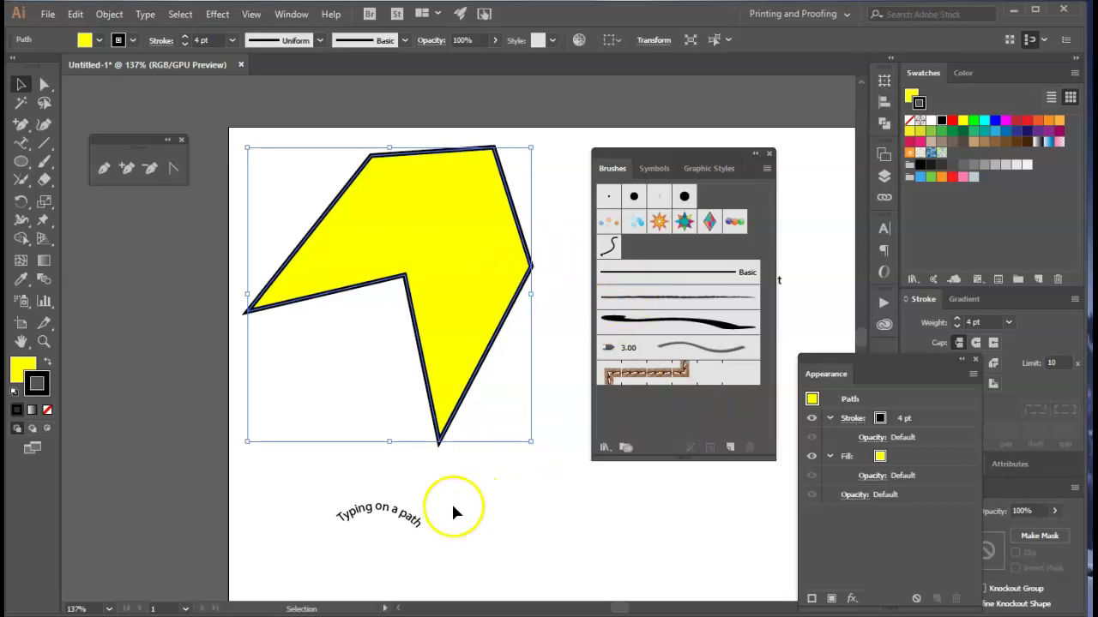
click(486, 506)
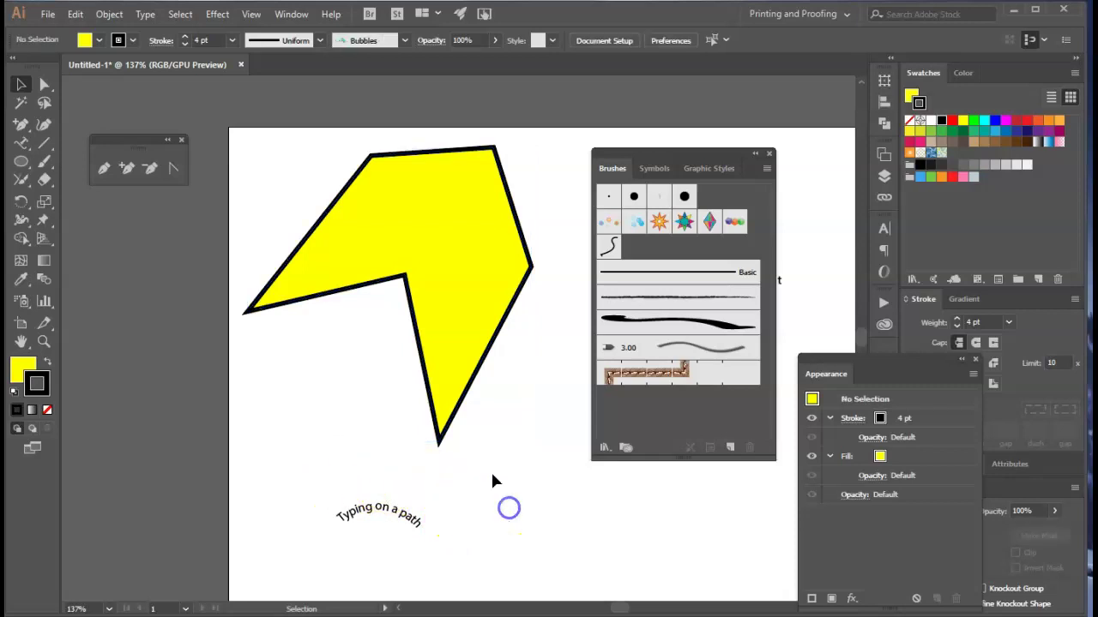
click(102, 169)
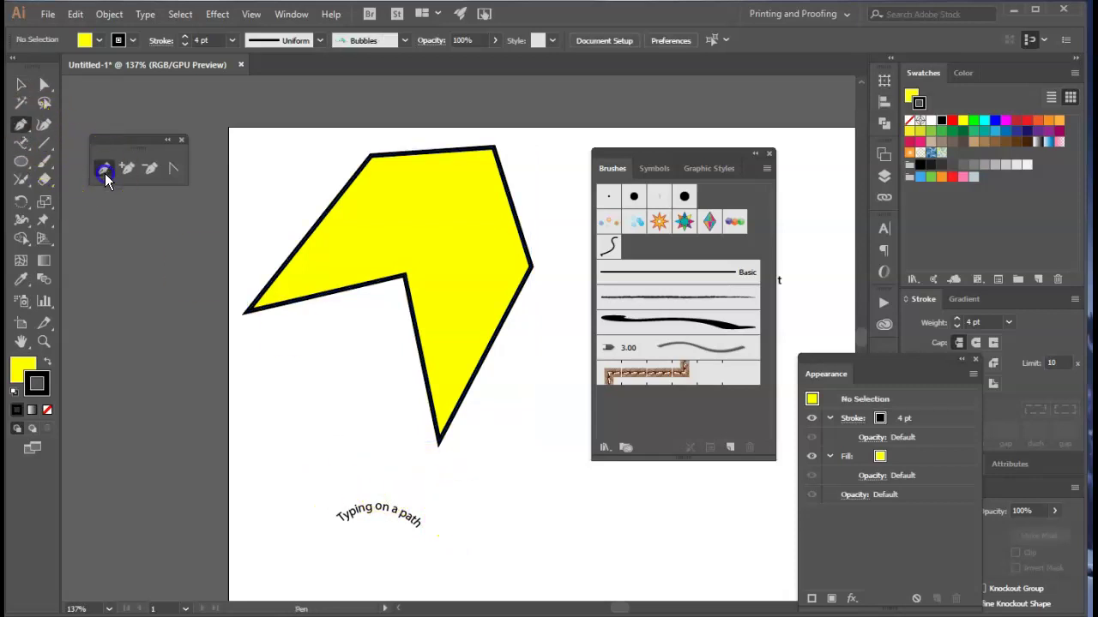
Draw a closed three-cornered triangle beneath the polygon with the Pen tool.
click(472, 530)
click(482, 445)
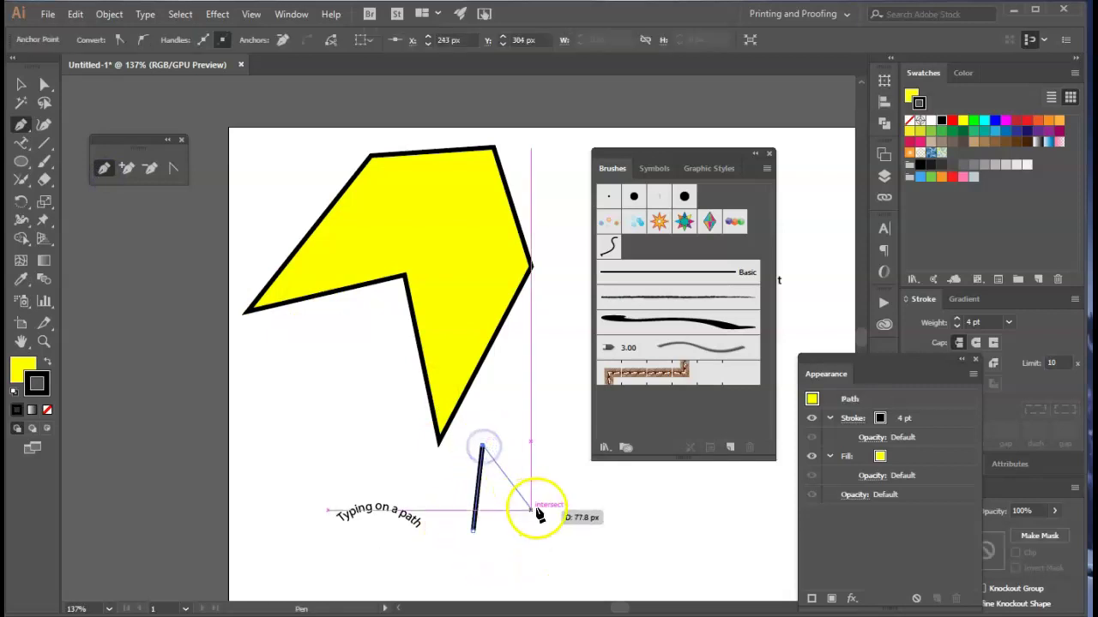
click(543, 516)
click(474, 532)
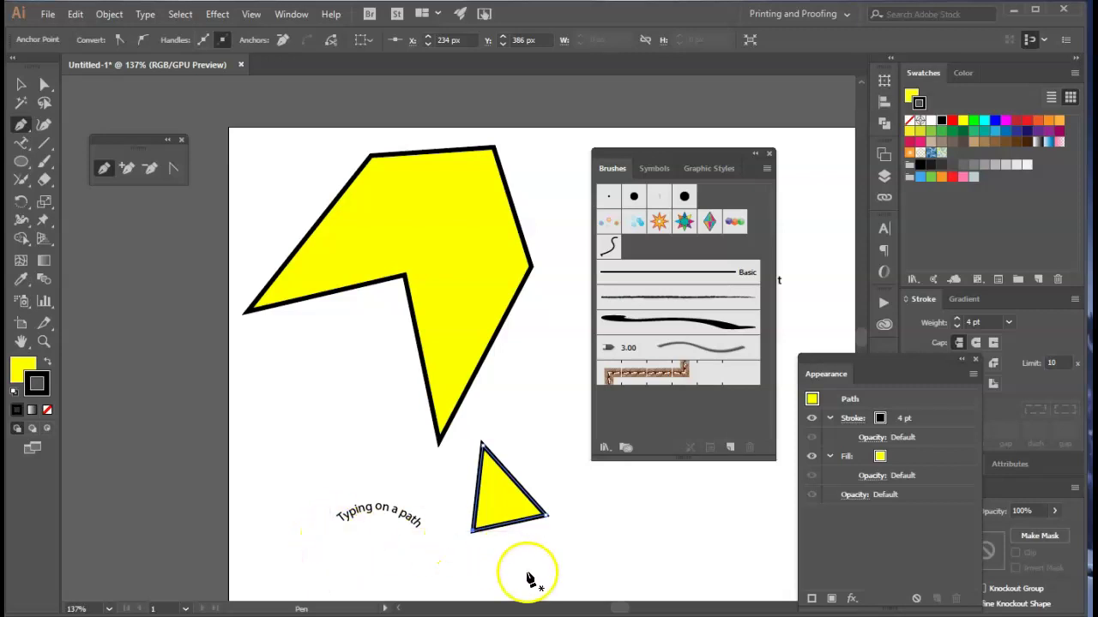
Draw a curved oval left of the triangle and refine its top and lower-right curves.
click(261, 439)
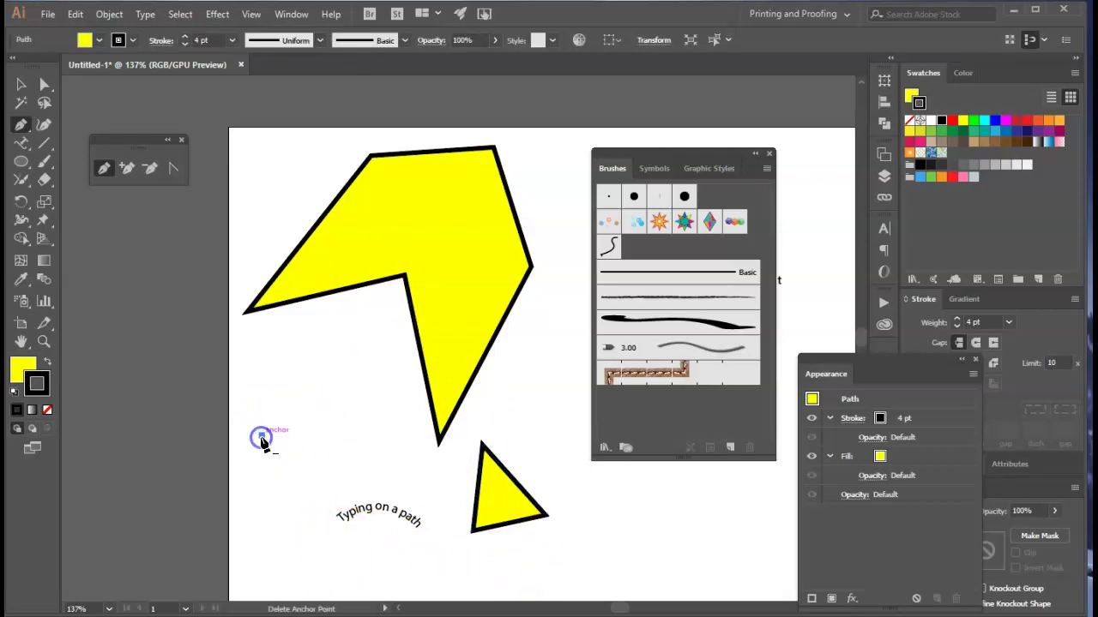
click(376, 437)
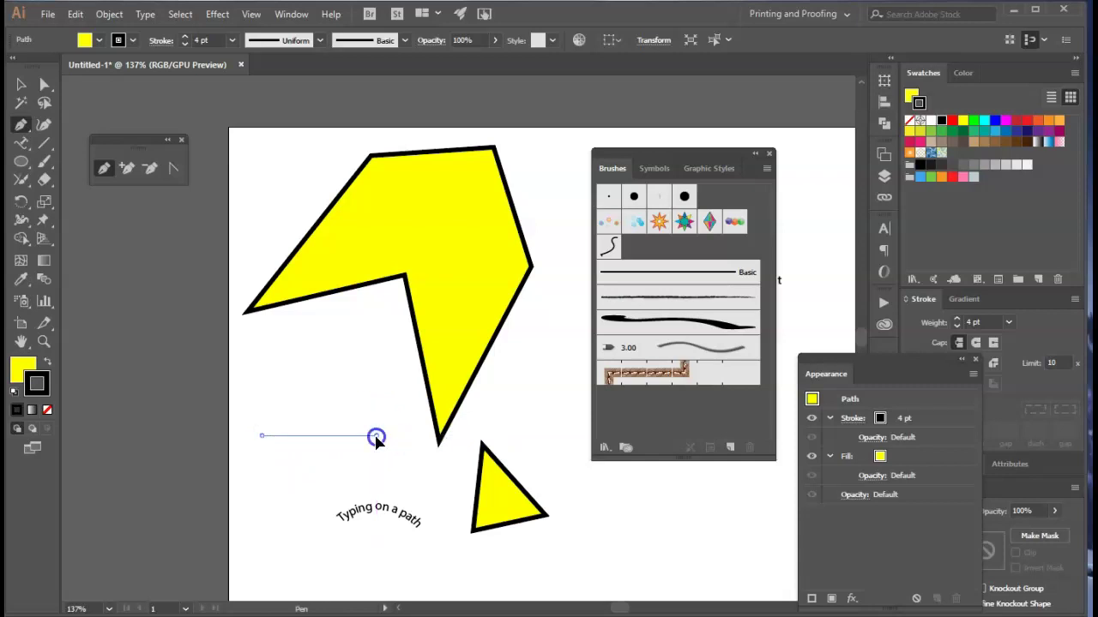
drag(377, 437, 438, 509)
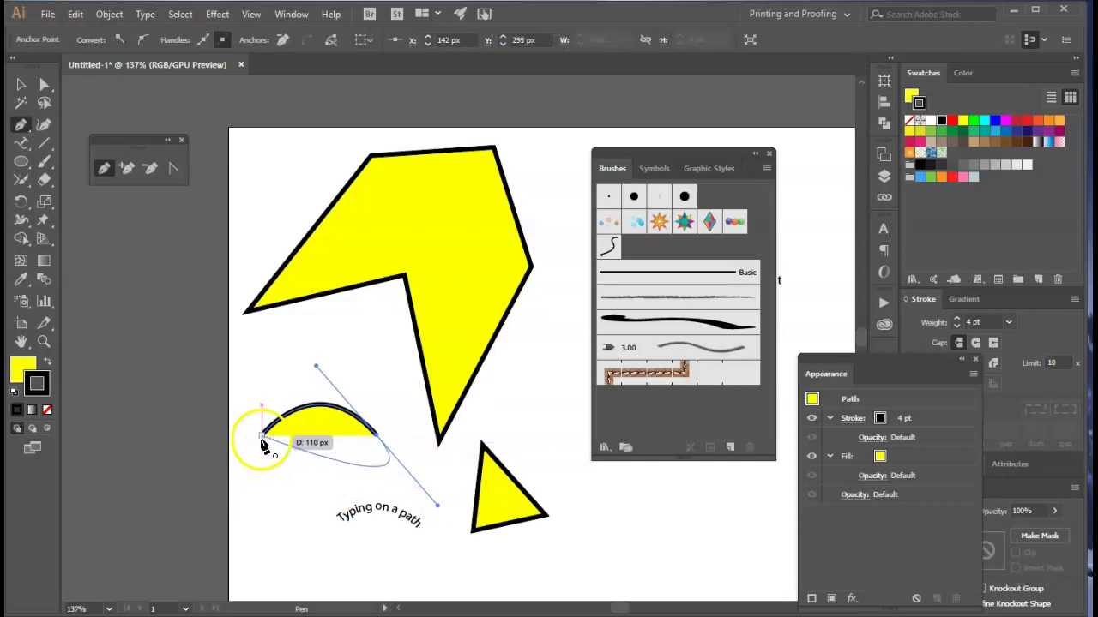
drag(261, 437, 285, 359)
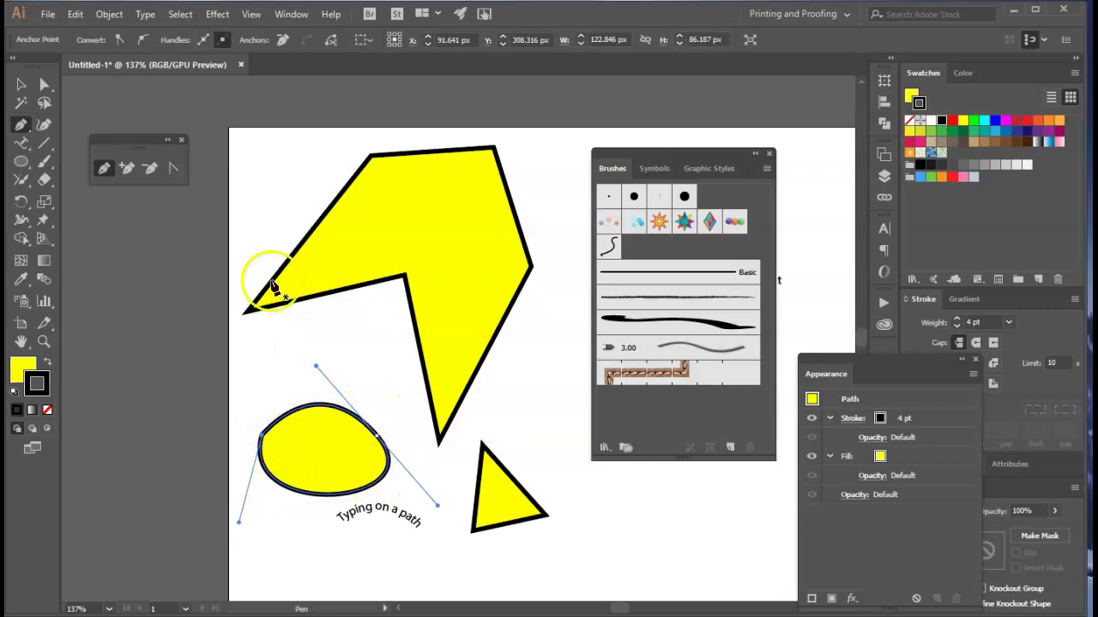
click(44, 84)
drag(316, 367, 338, 381)
drag(429, 517, 435, 510)
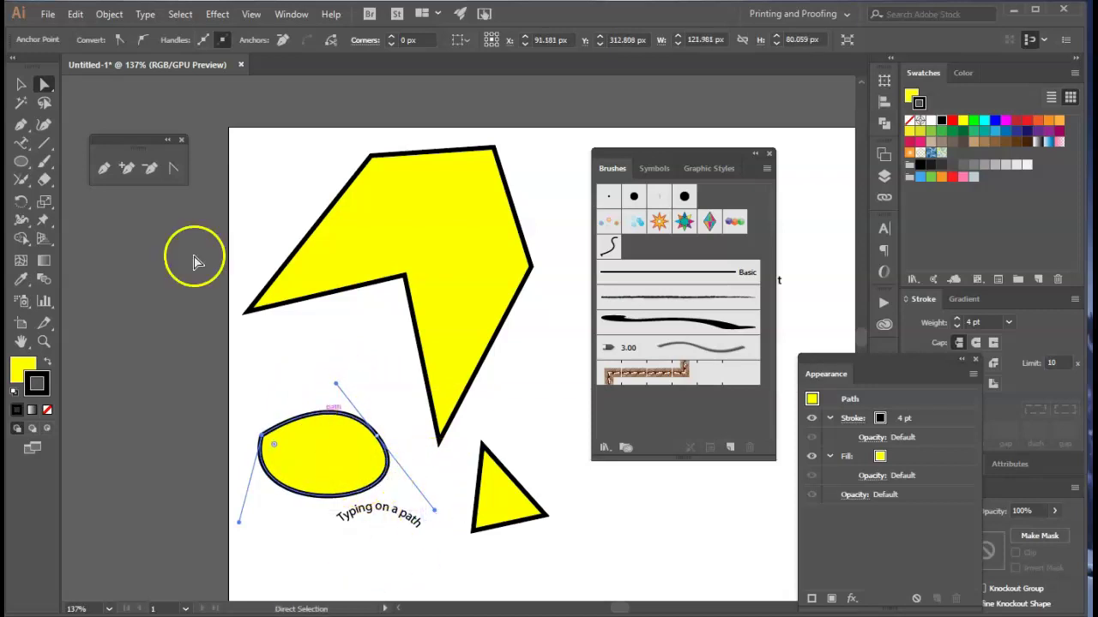
click(289, 337)
Draw a closed notched shape with curved top lobes right of the triangle.
click(22, 127)
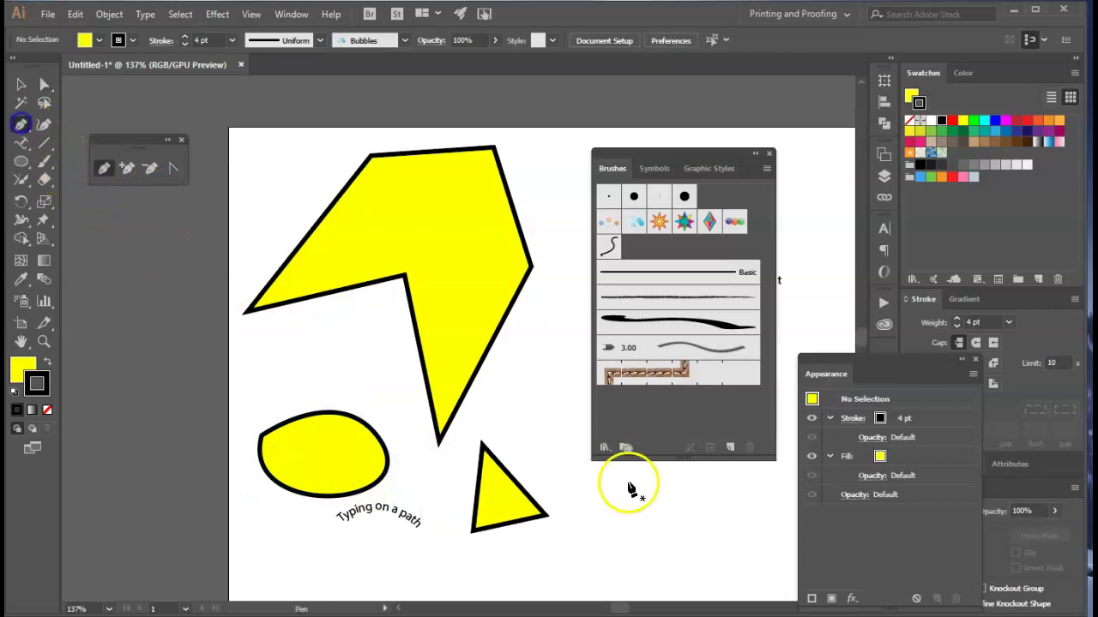
click(610, 550)
drag(639, 493, 674, 497)
click(639, 493)
click(639, 553)
drag(640, 559, 609, 579)
click(611, 549)
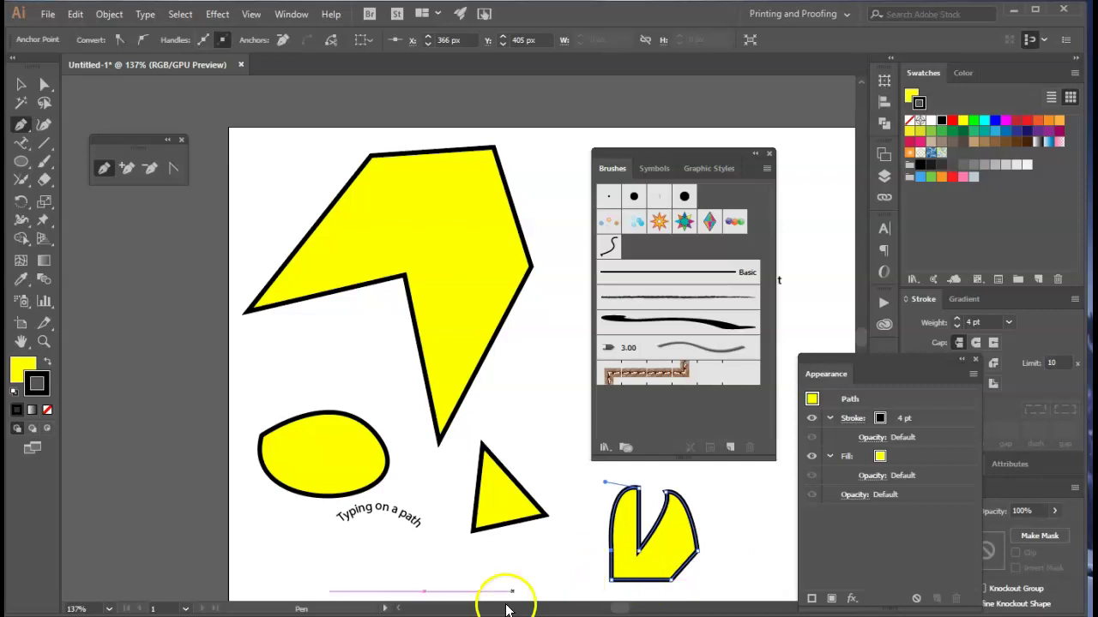
click(435, 589)
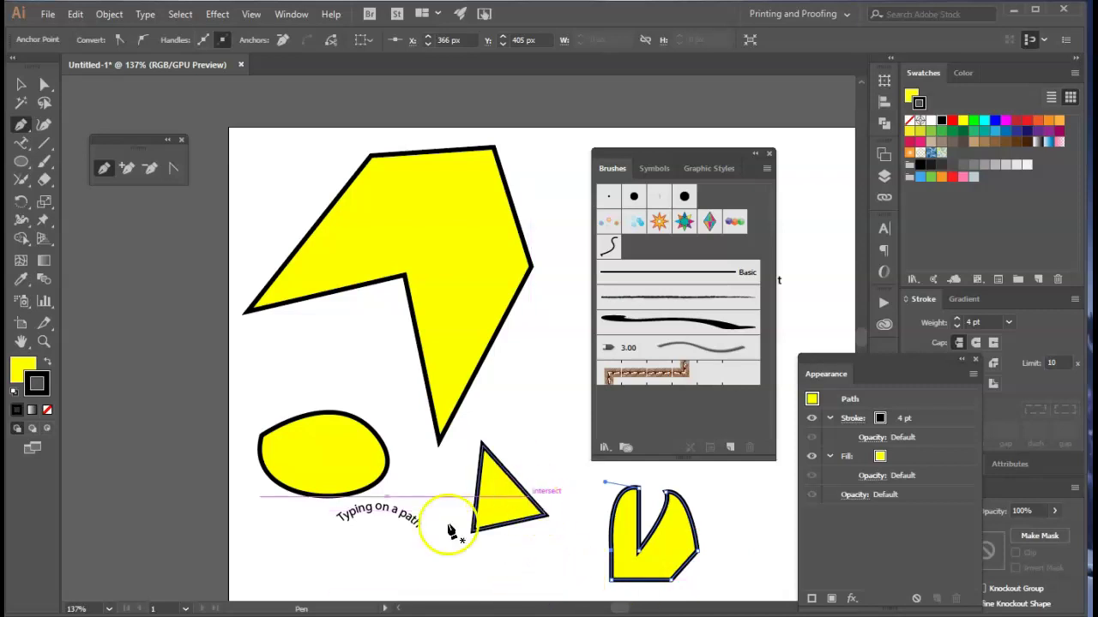